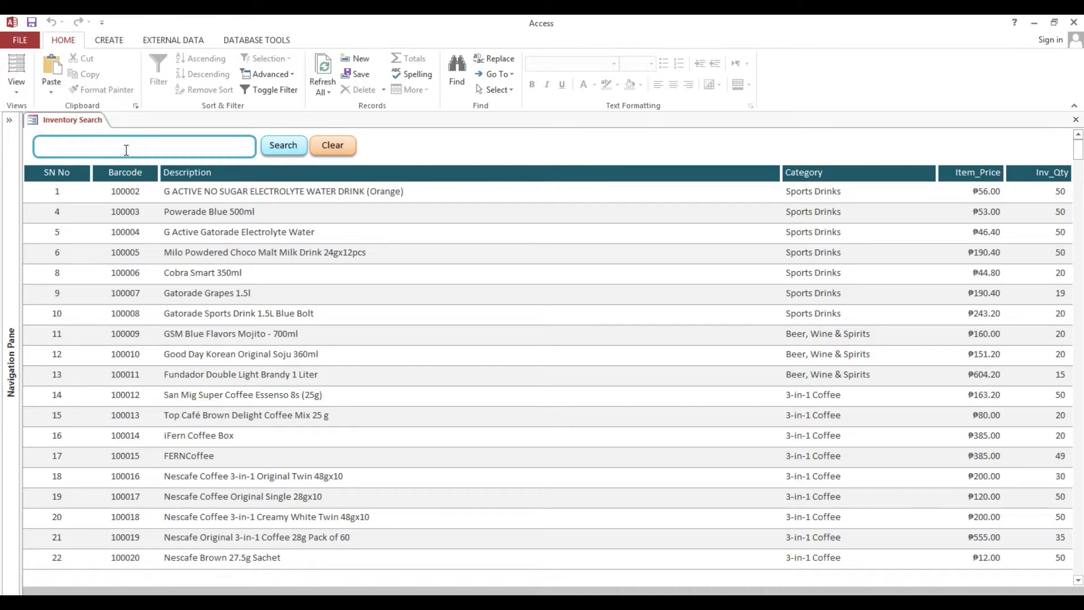
Filter the form's records for 'cobra', then clear the search
type("cobra")
left_click(291, 147)
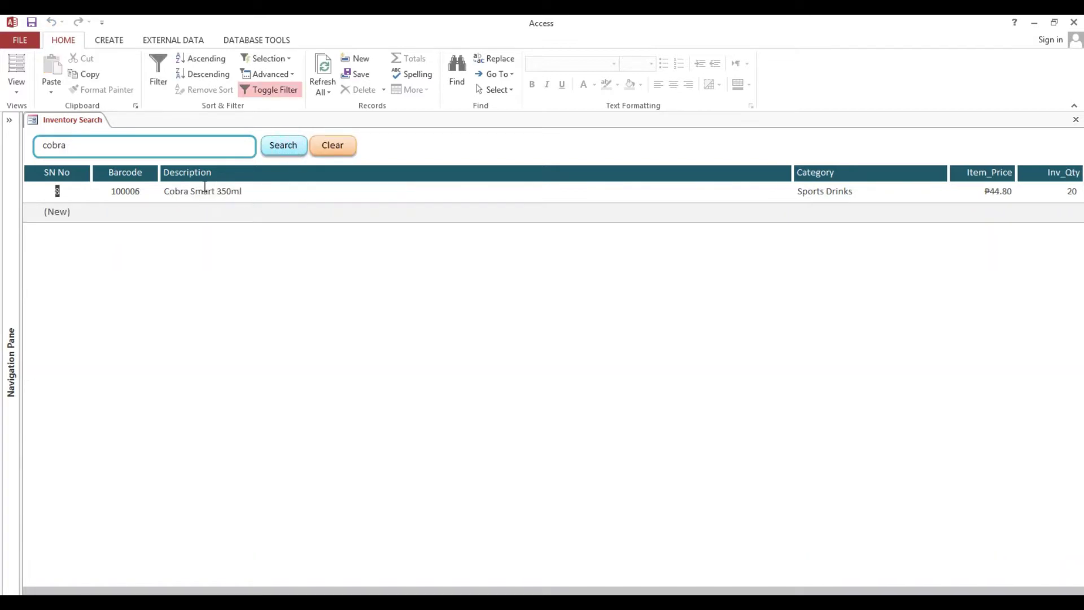
left_click(333, 148)
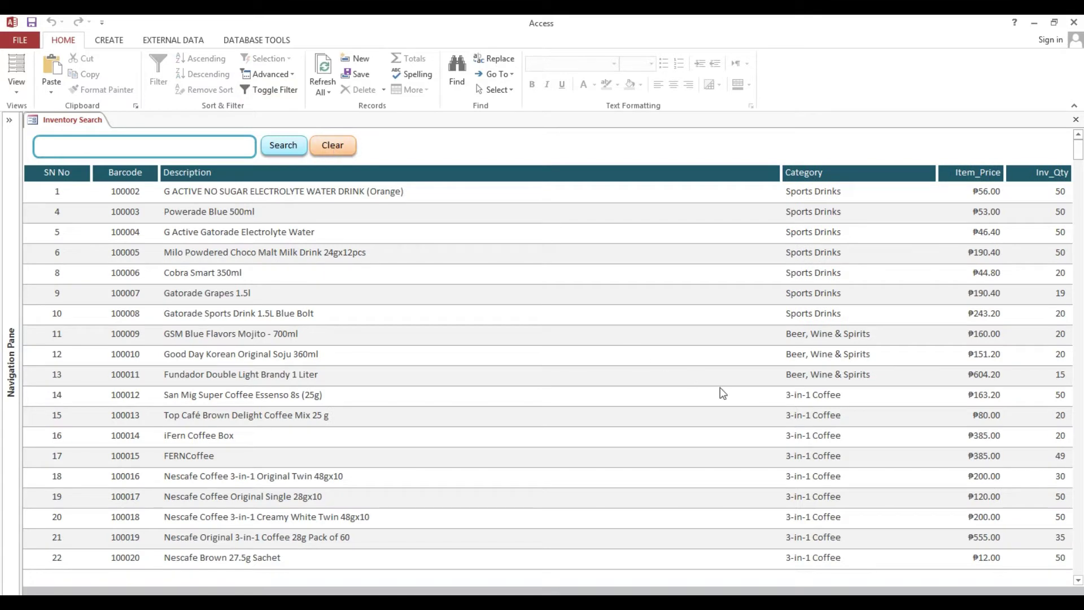
Copy 'Spirits' into the search box, filter by it, then clear the search
double_click(844, 375)
key("ctrl+c")
left_click(93, 146)
key("ctrl+v")
left_click(283, 145)
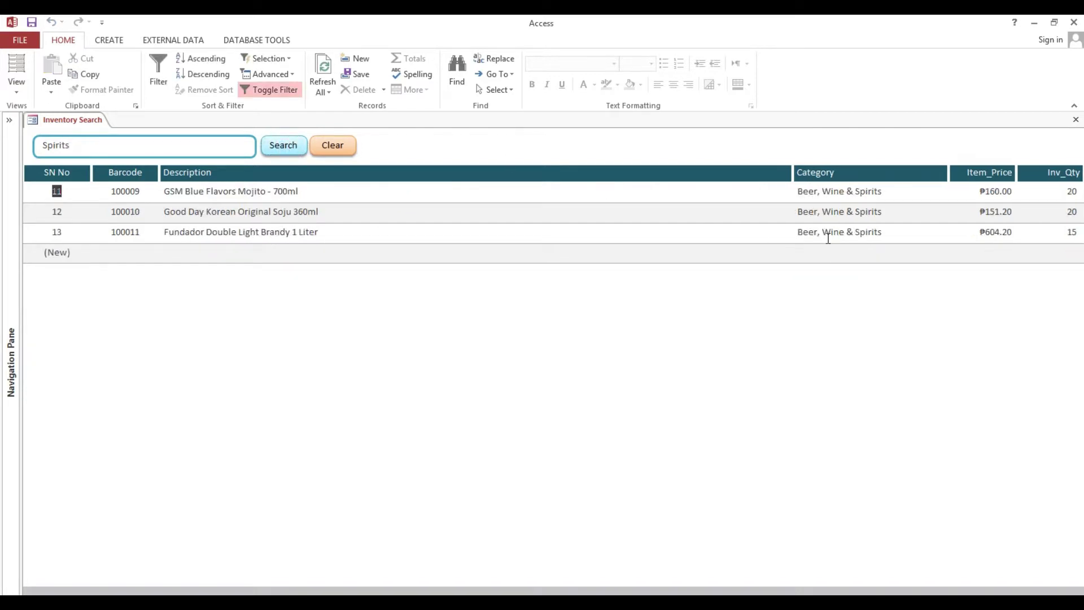
left_click(326, 145)
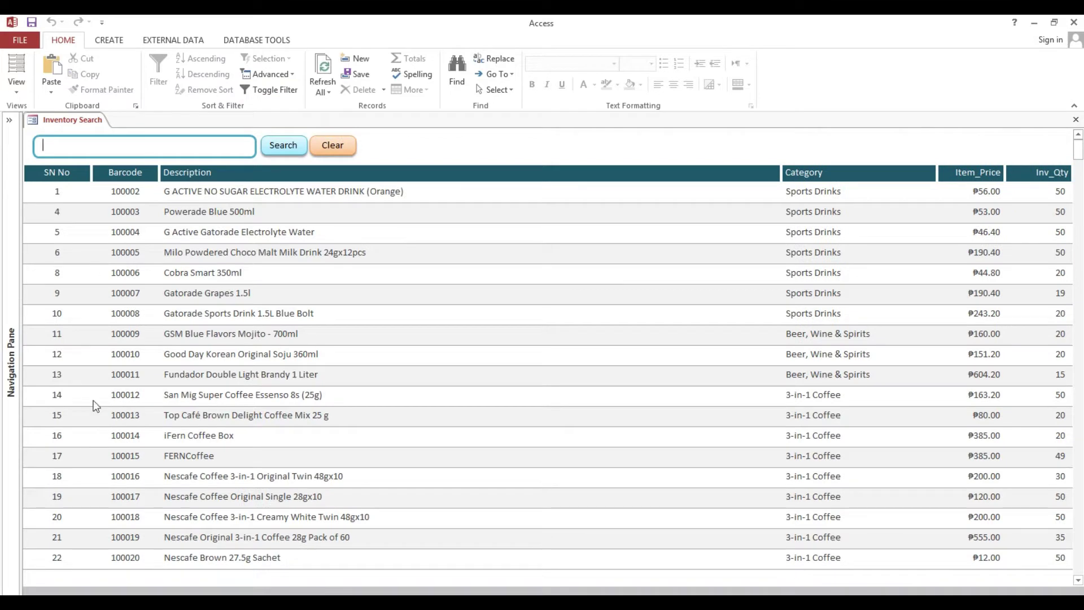
Filter the records for '22', then clear the search
left_click(146, 145)
type("22")
left_click(279, 145)
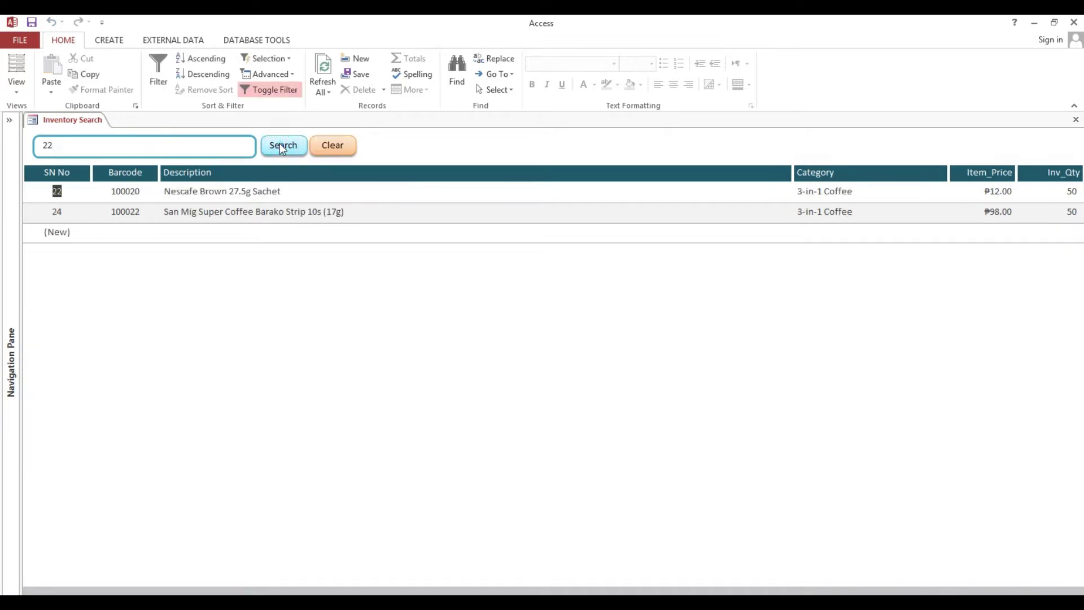
left_click(333, 145)
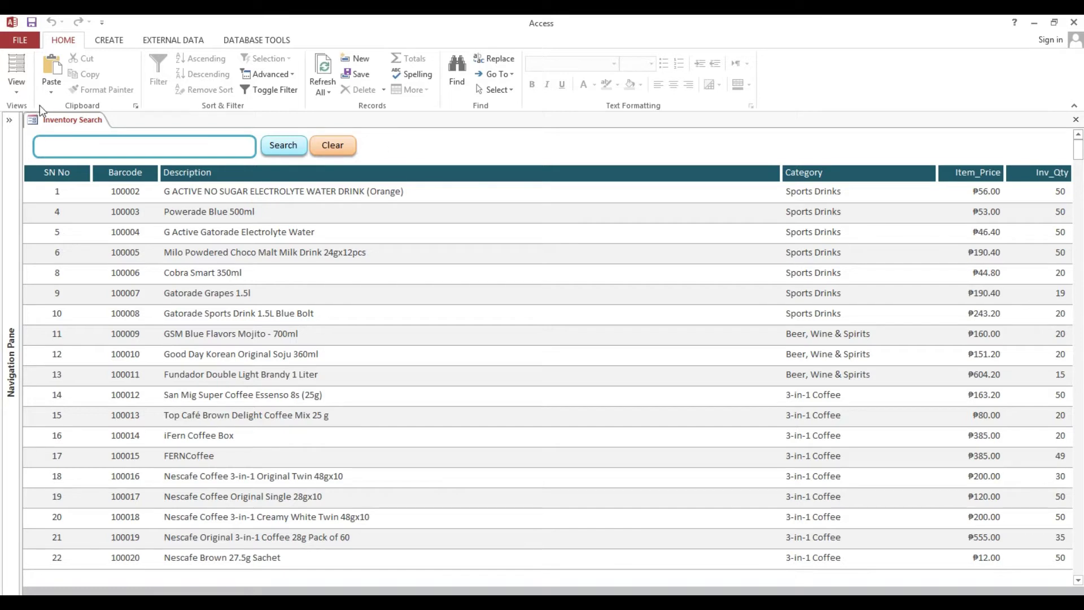
Close the Inventory Search form and expand the Navigation Pane
right_click(76, 119)
left_click(97, 144)
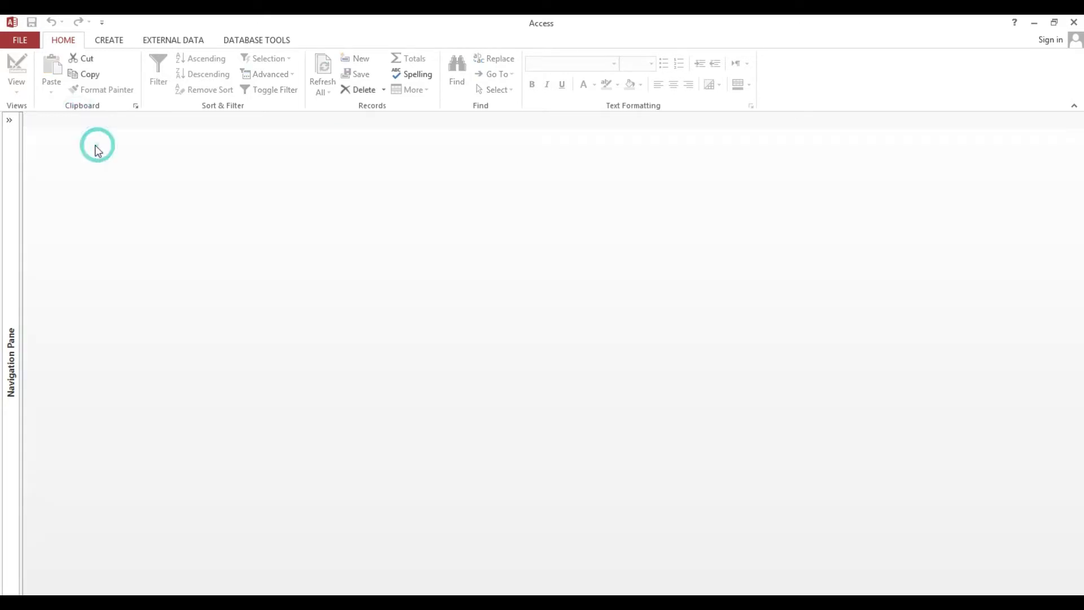
left_click(9, 120)
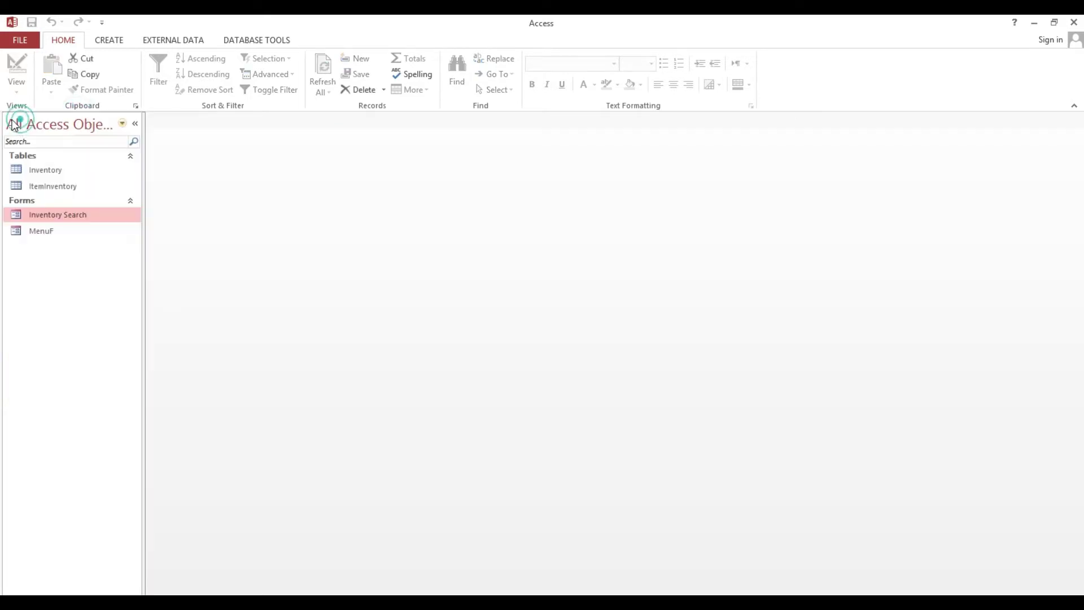
double_click(66, 214)
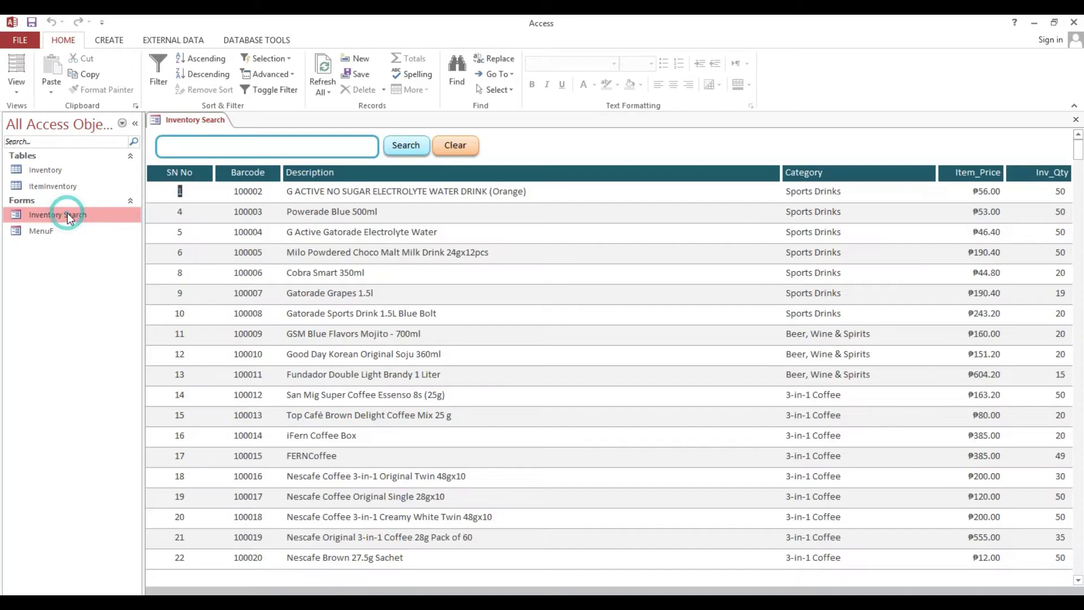
right_click(172, 121)
left_click(189, 148)
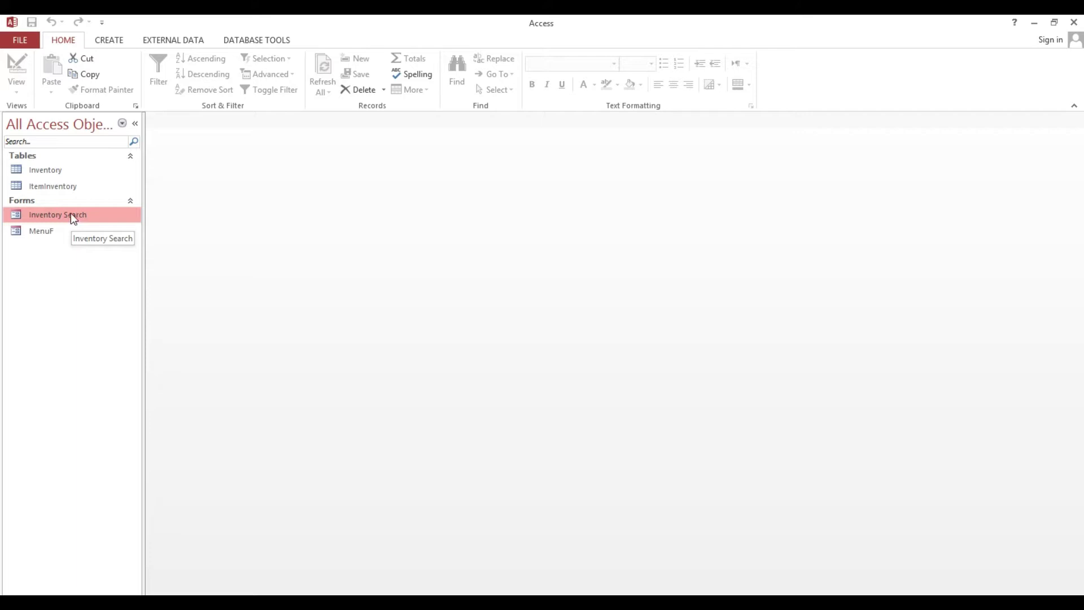
Delete the Inventory Search form and the Inventory table
key("Delete")
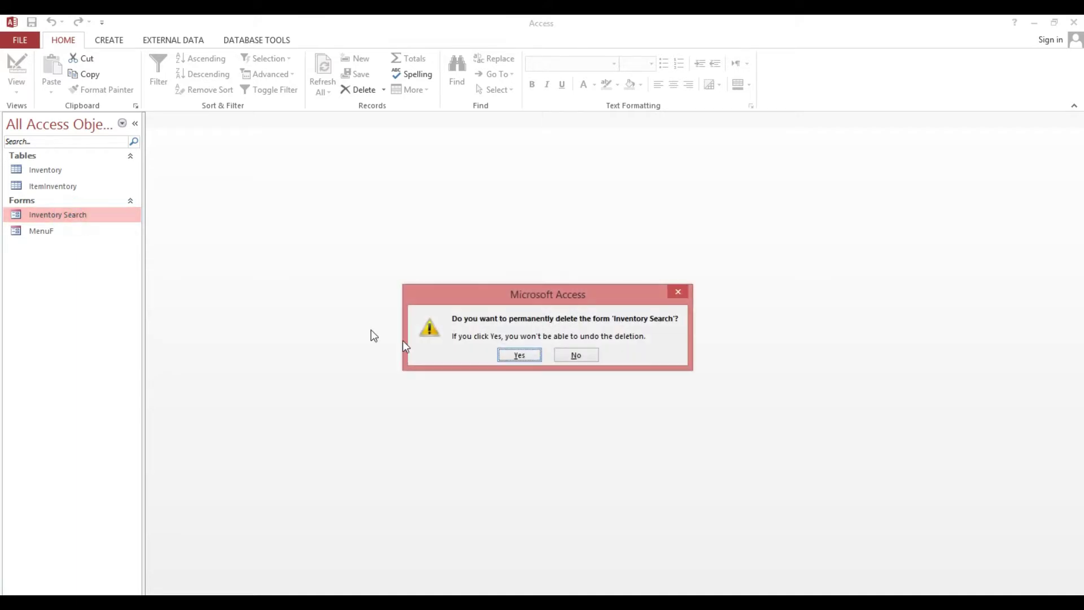
left_click(502, 353)
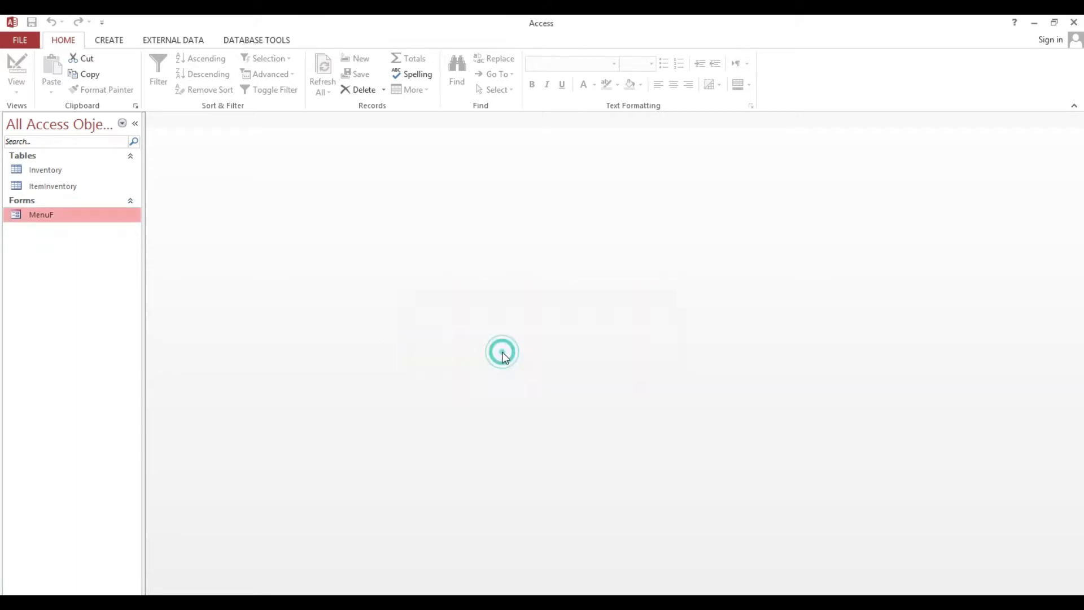
left_click(59, 172)
key("Delete")
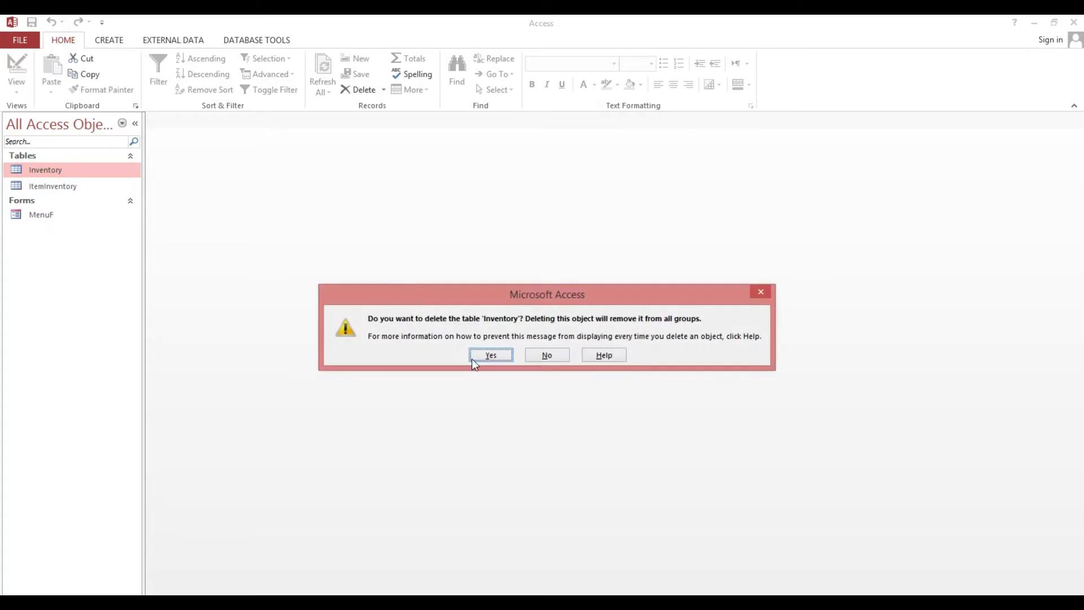
left_click(474, 356)
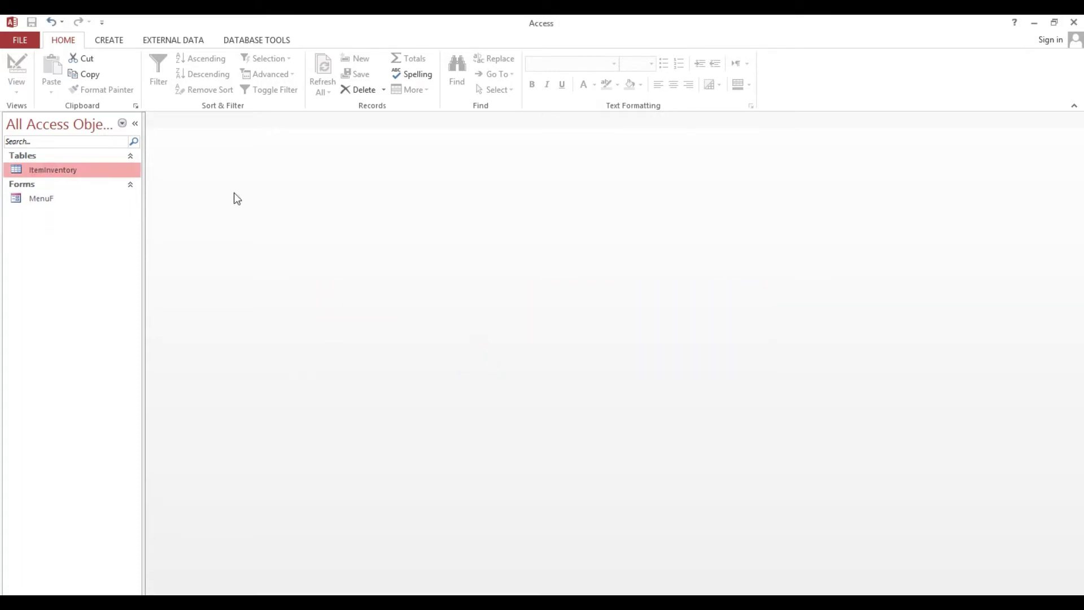
Open the ItemInventory table, look over its columns, and close it
double_click(55, 168)
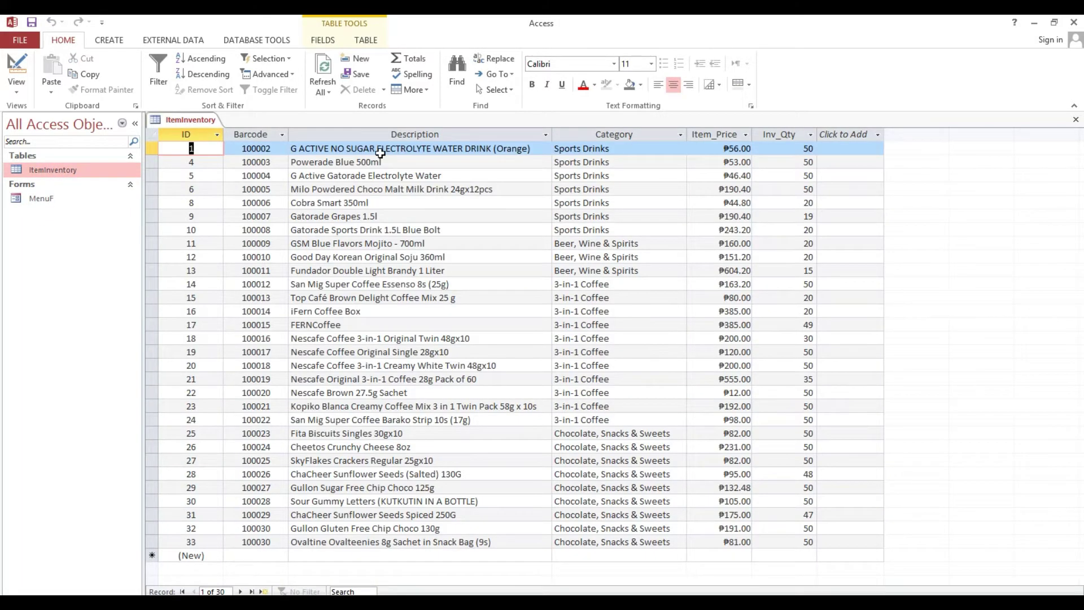
left_click(190, 130)
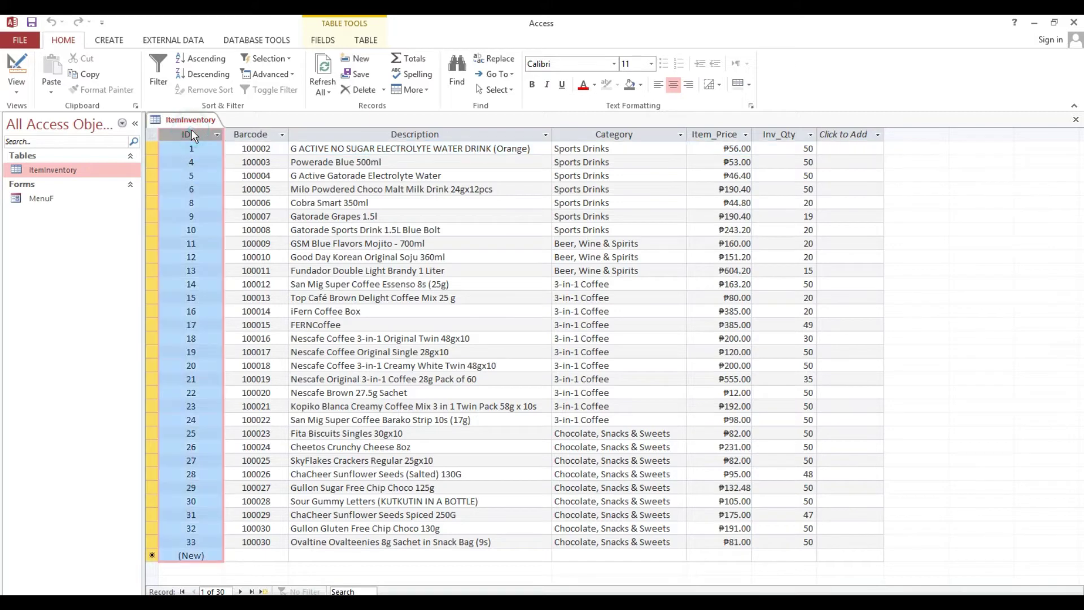
left_click(248, 133)
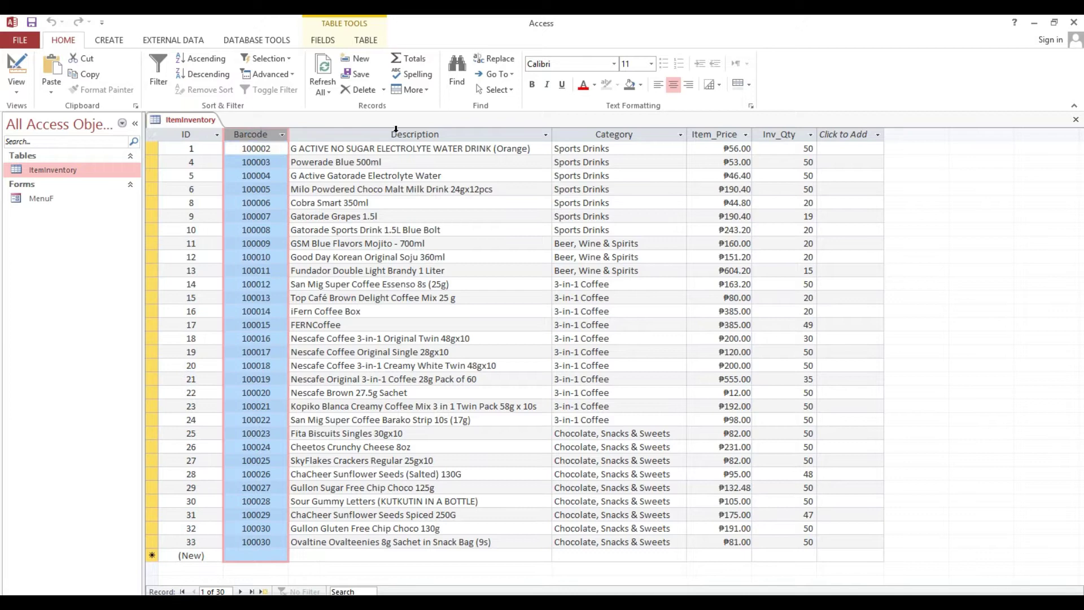
left_click(393, 133)
left_click(583, 134)
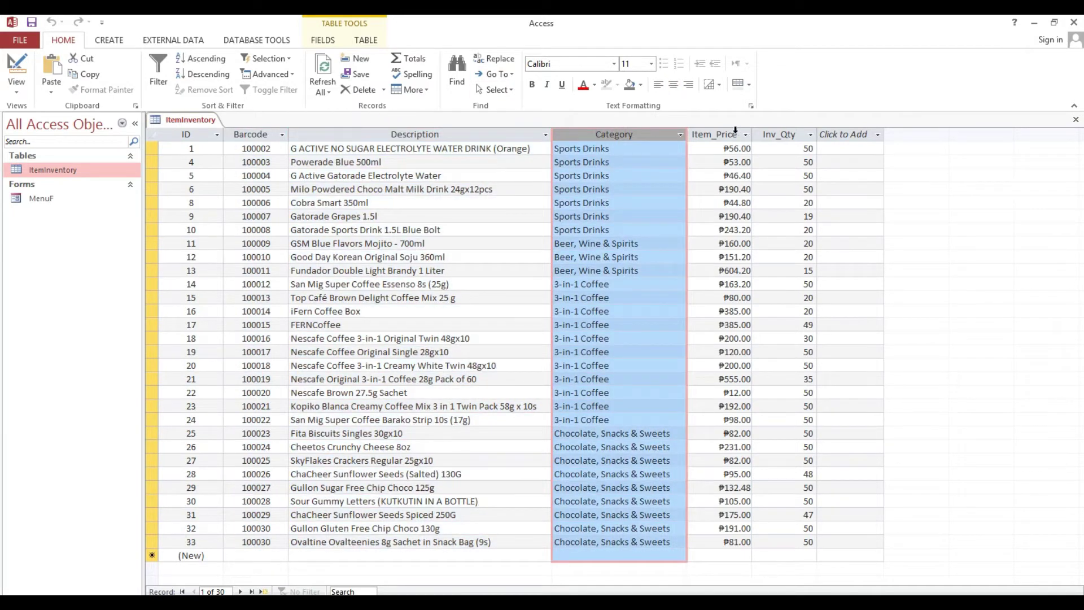
left_click(788, 134)
left_click(716, 134)
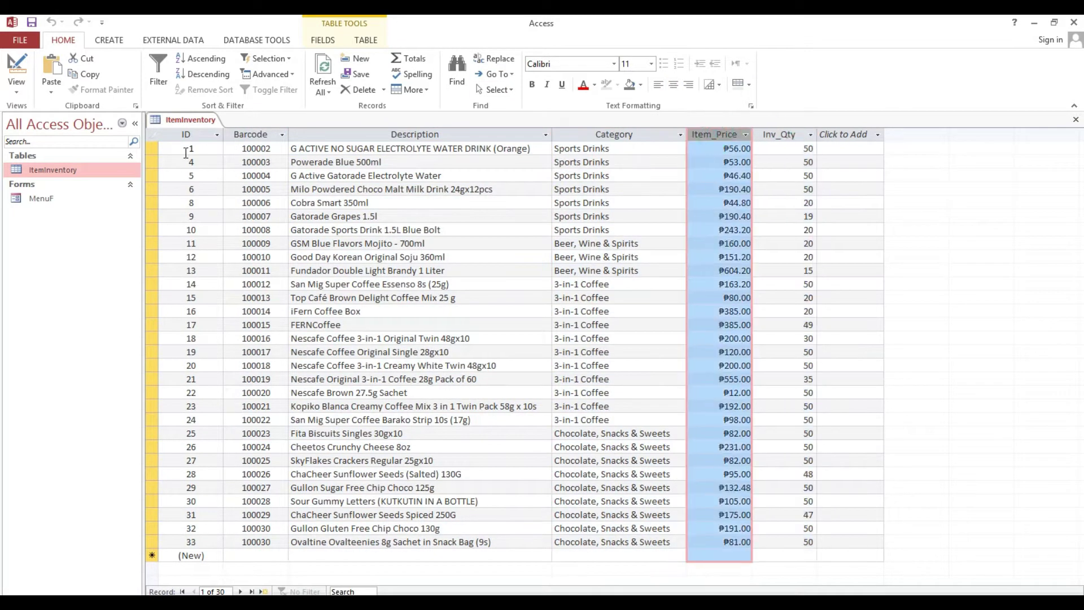
right_click(209, 120)
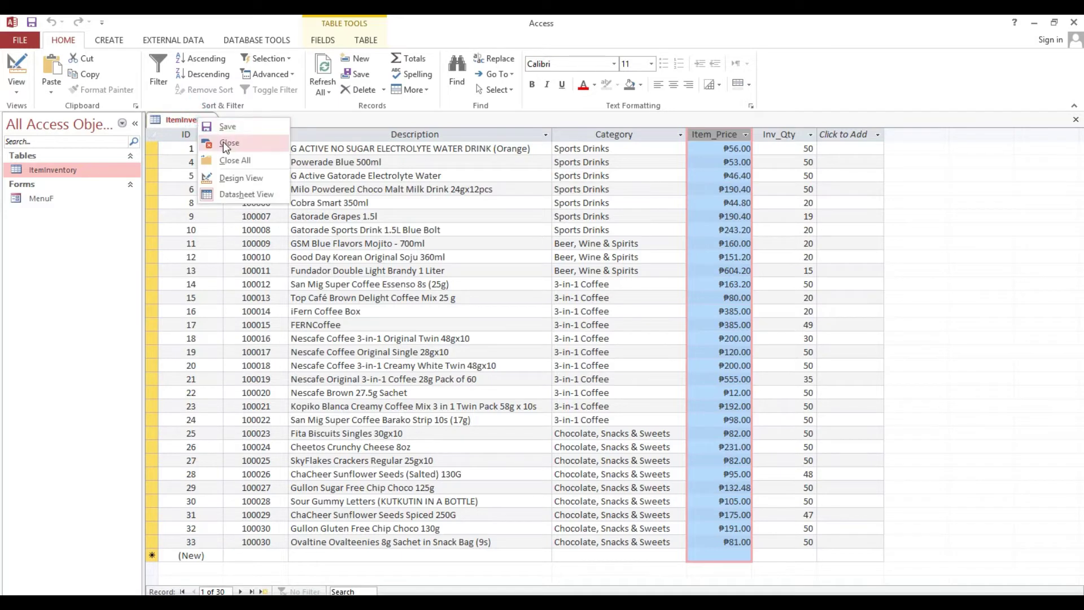
left_click(222, 141)
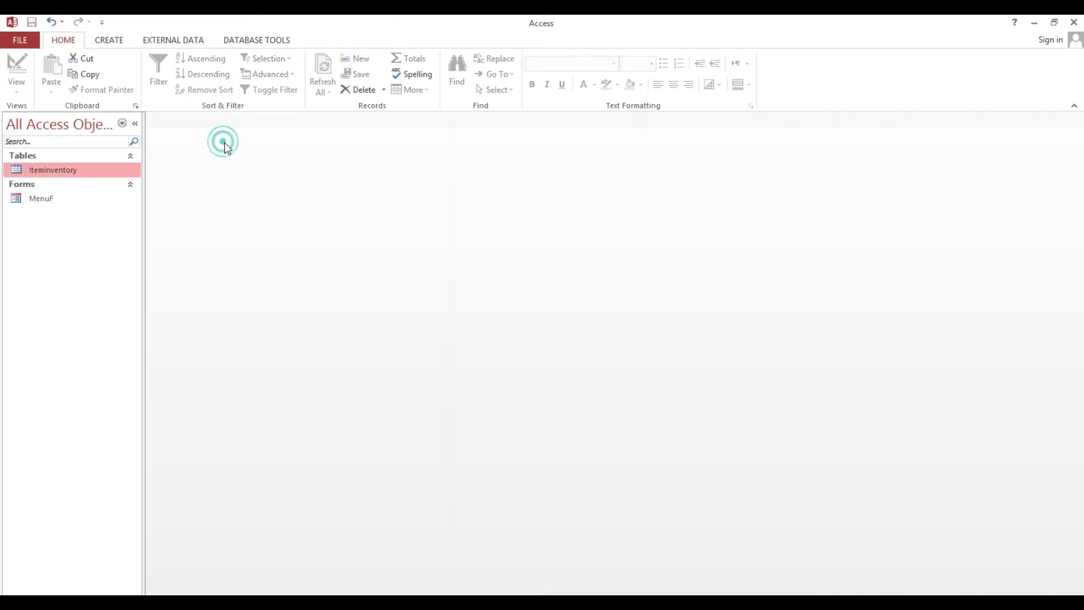
Create a Multiple Items form from the ItemInventory table using Create > More Forms
left_click(109, 43)
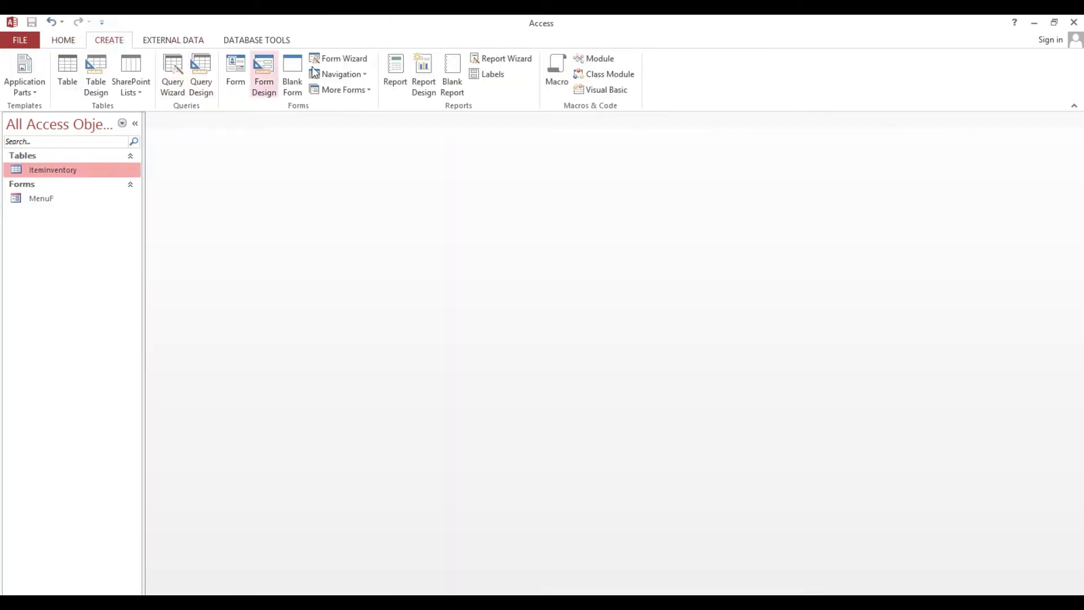
left_click(357, 91)
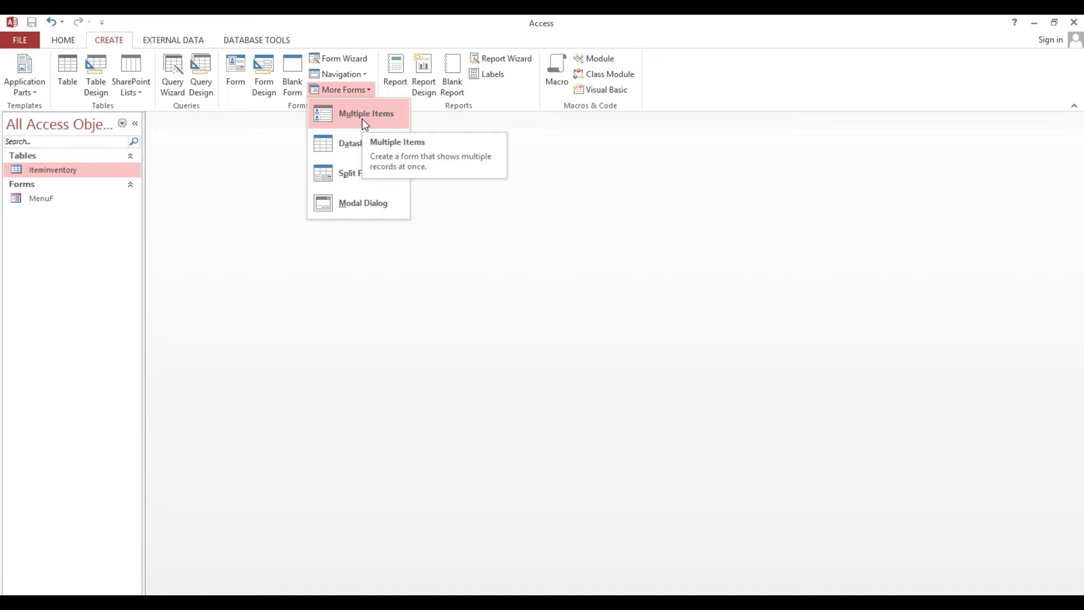
left_click(62, 169)
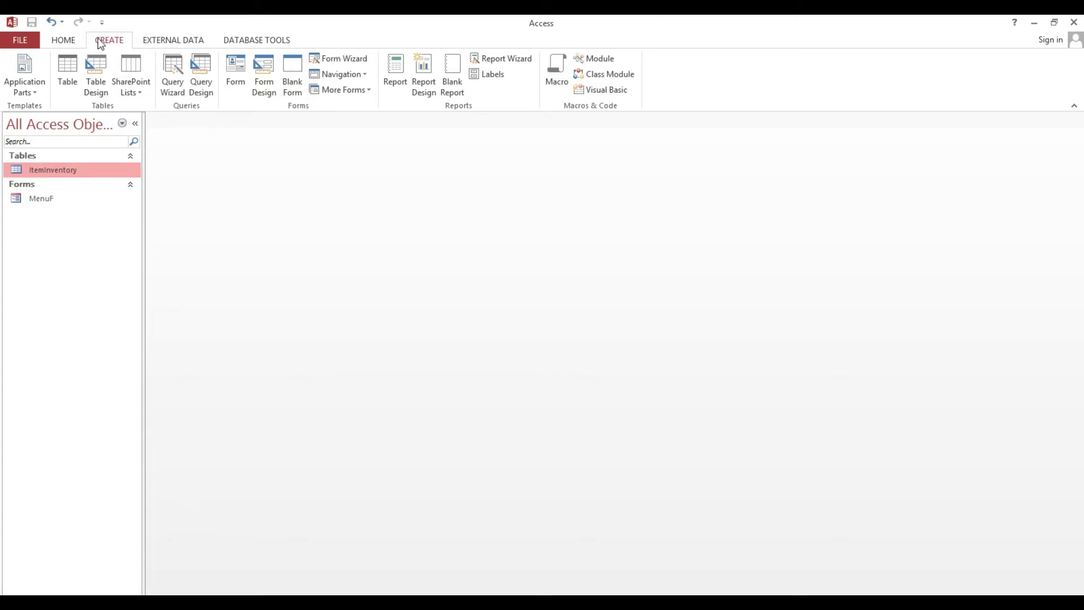
left_click(347, 95)
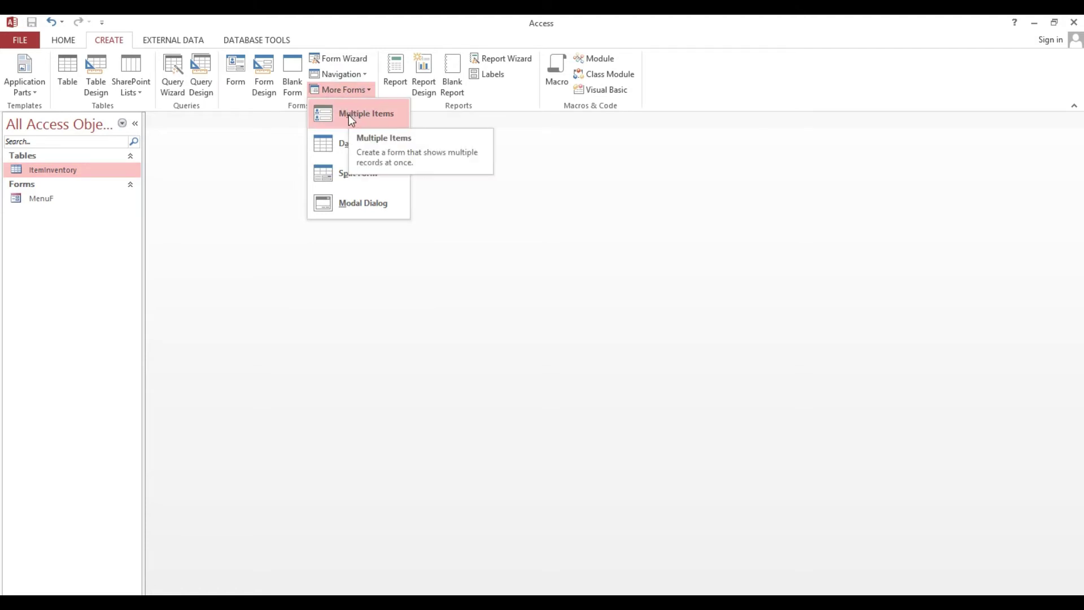
left_click(348, 114)
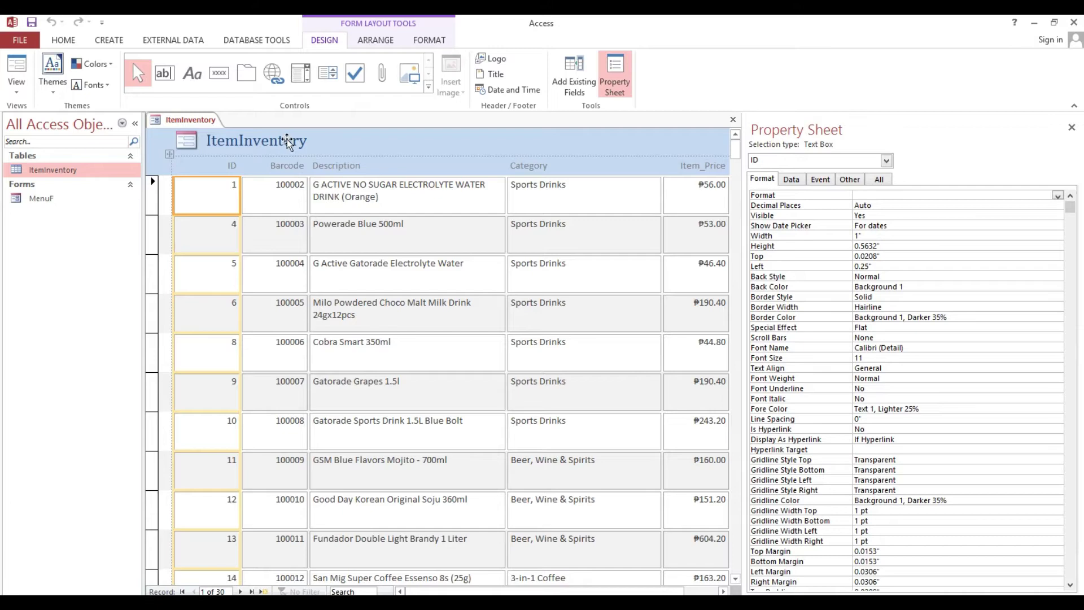
In Design view, fill the Form Header section with white
right_click(164, 145)
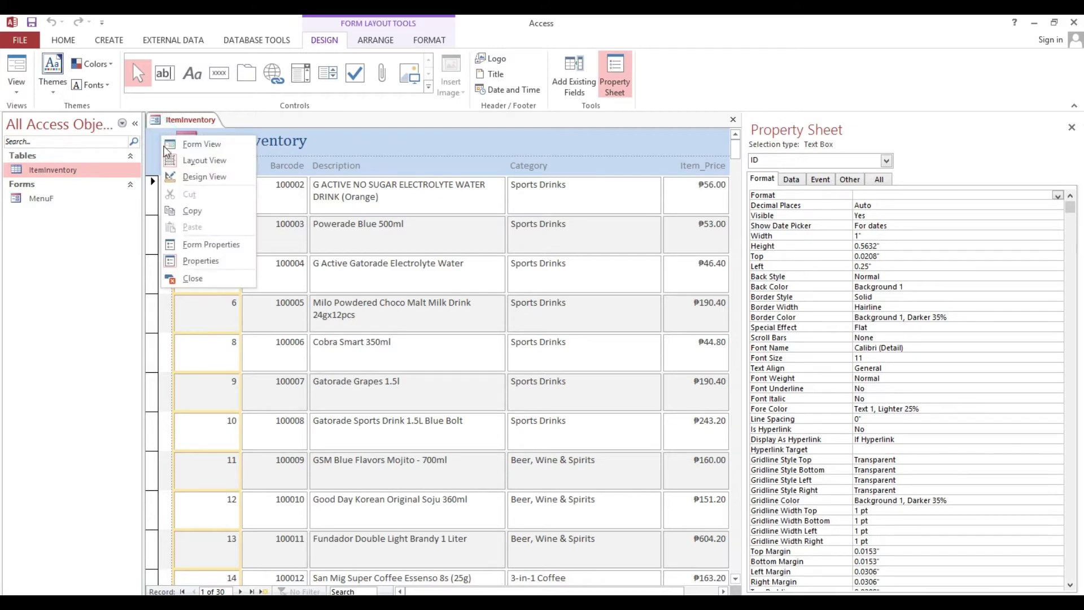
left_click(186, 176)
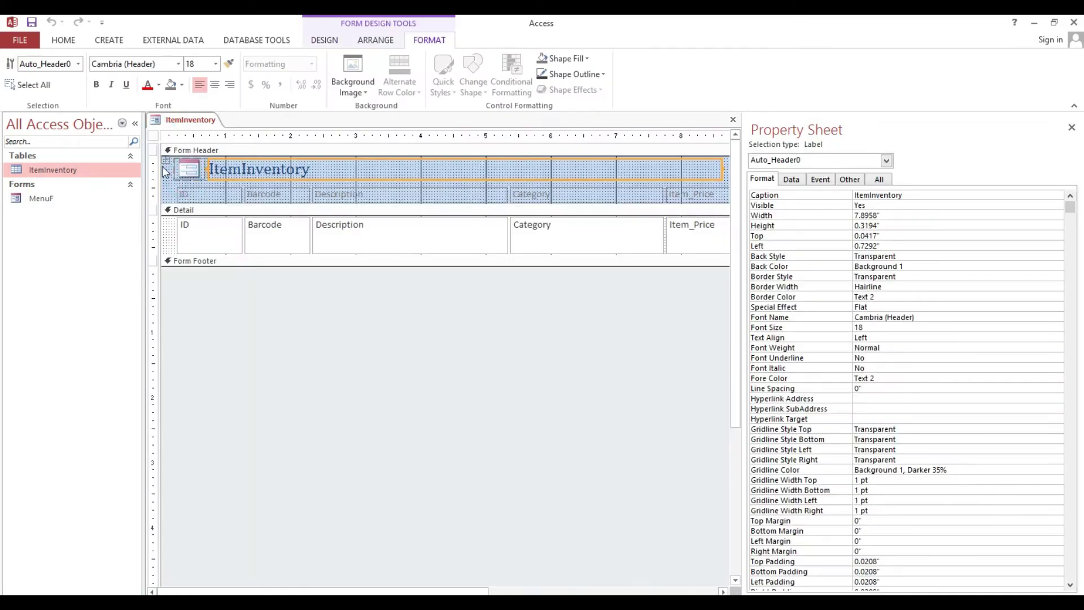
left_click(156, 160)
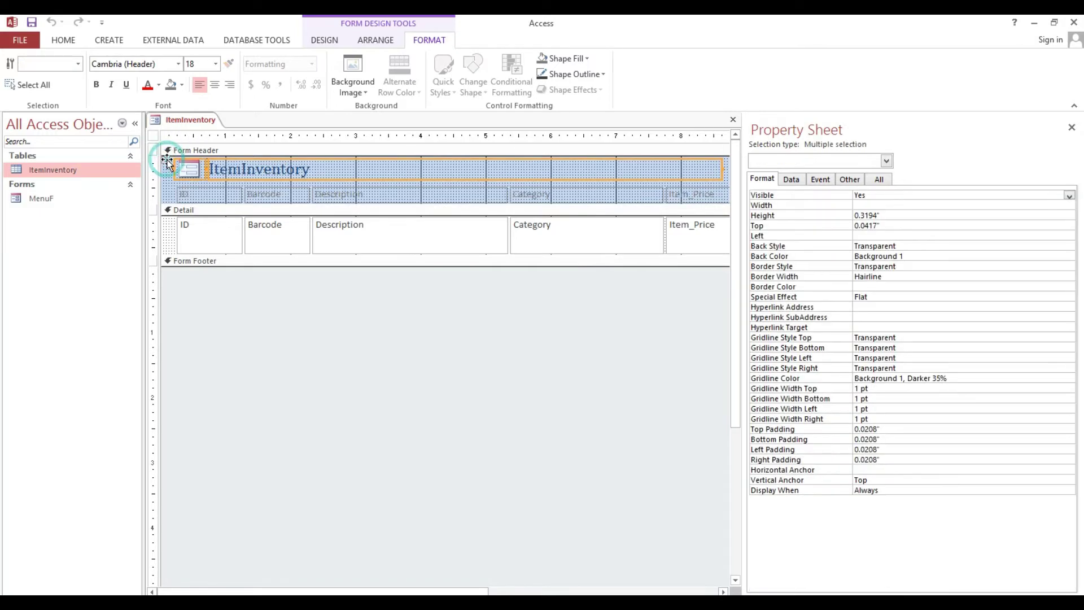
left_click(167, 162)
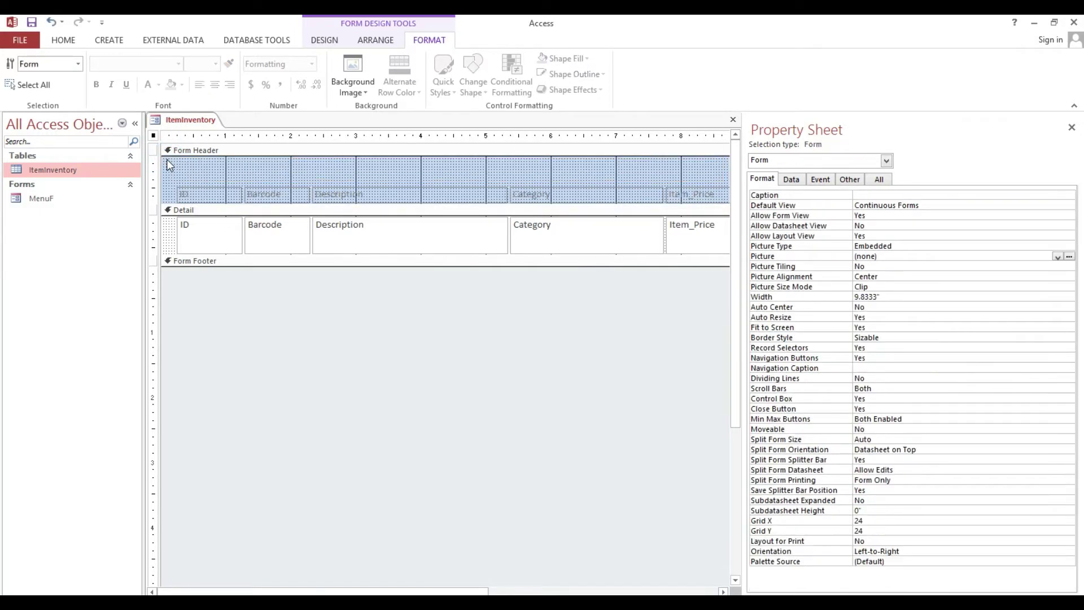
left_click(150, 195)
left_click(229, 164)
right_click(228, 161)
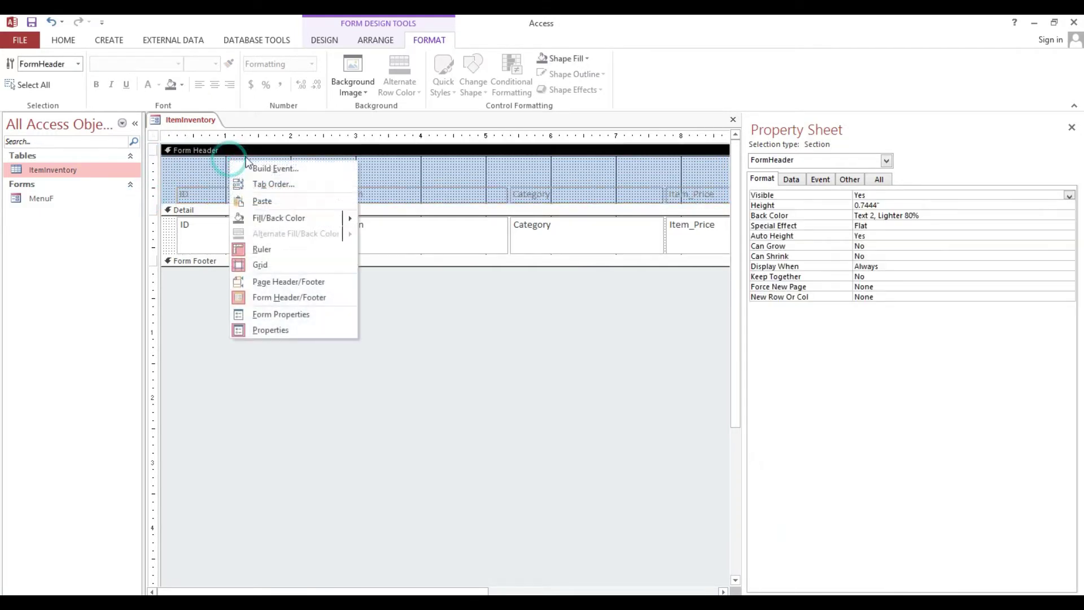
mouse_move(338, 219)
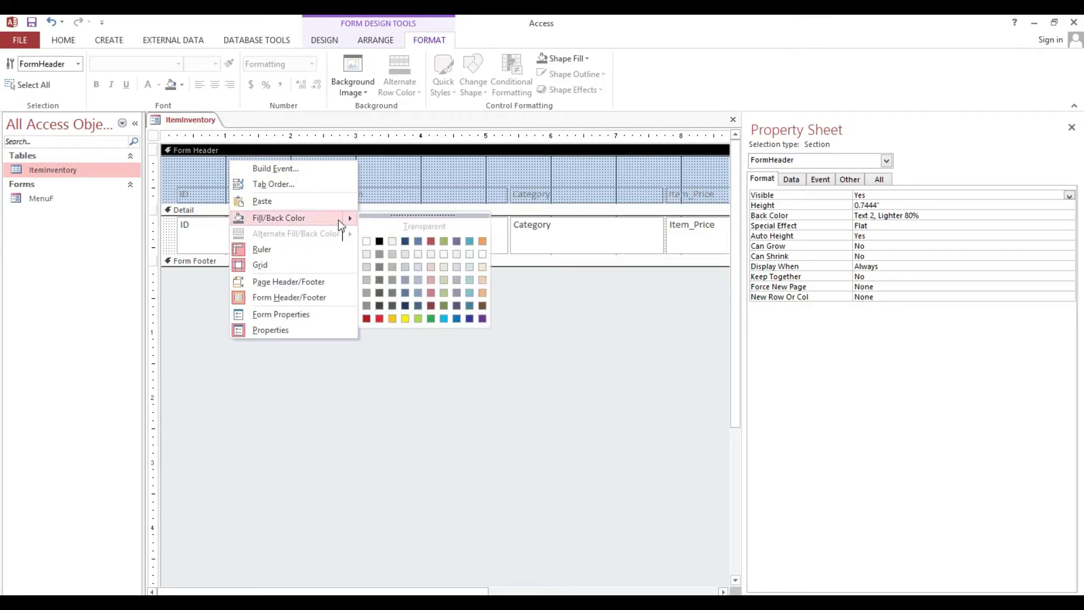
left_click(368, 239)
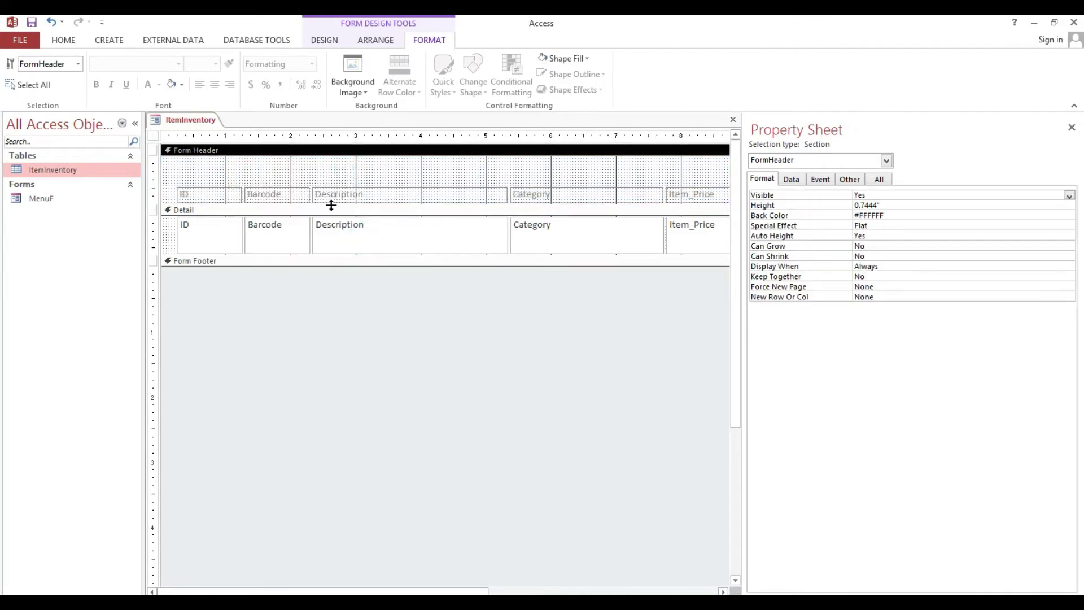
Make the header taller, lower its labels, and shift all columns to the left edge
left_click_drag(331, 205, 331, 225)
left_click(152, 195)
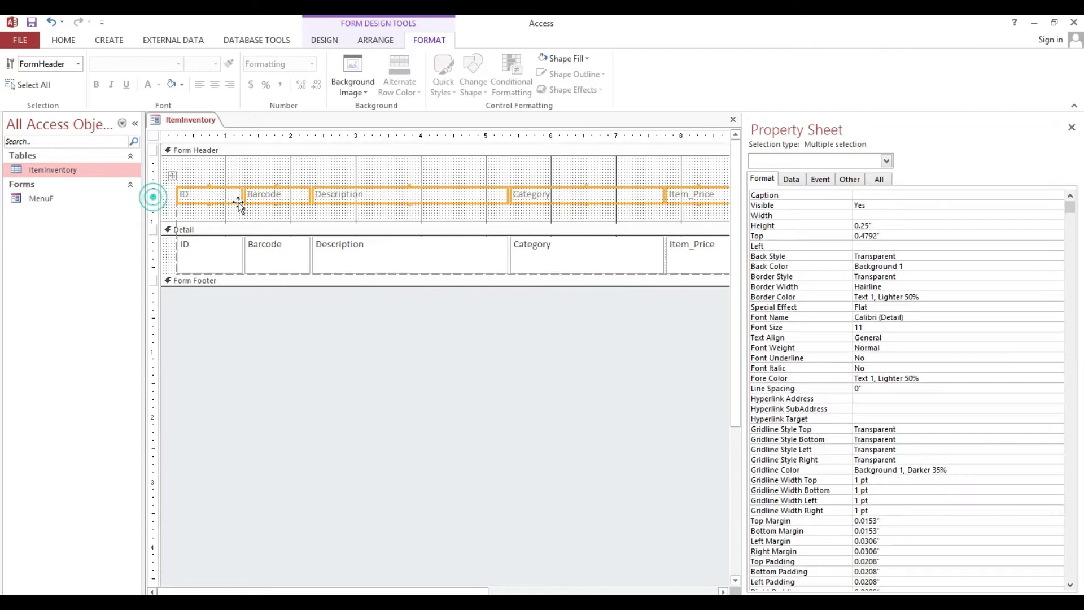
left_click_drag(258, 207, 260, 220)
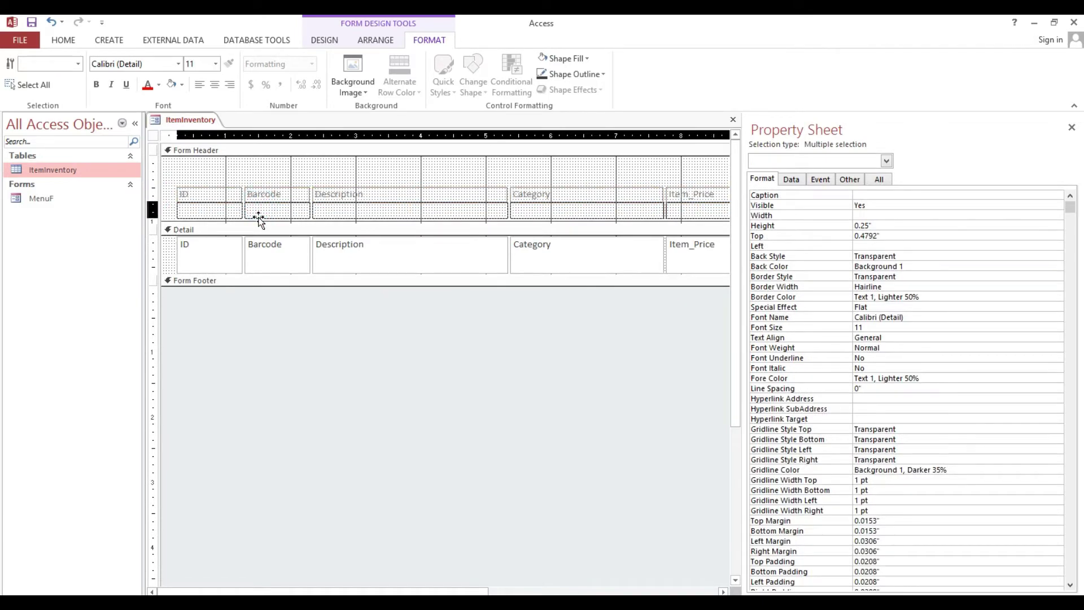
left_click(284, 166)
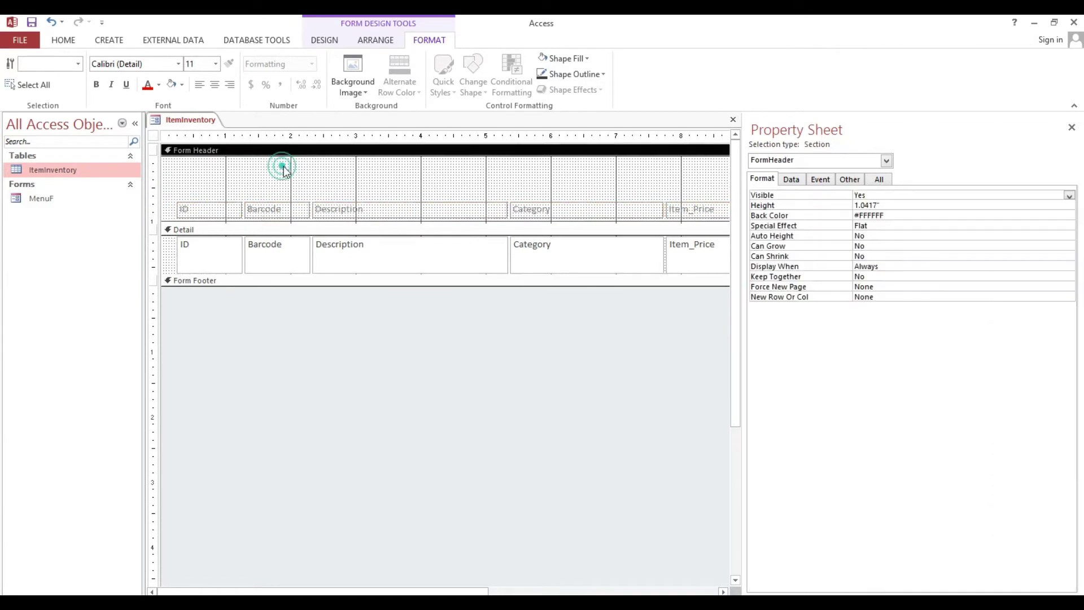
left_click(194, 211)
left_click(171, 193)
mouse_move(171, 193)
left_mouse_down()
mouse_move(156, 192)
mouse_move(160, 205)
left_mouse_up()
Centre-align the ID label and ID field
left_click(208, 193)
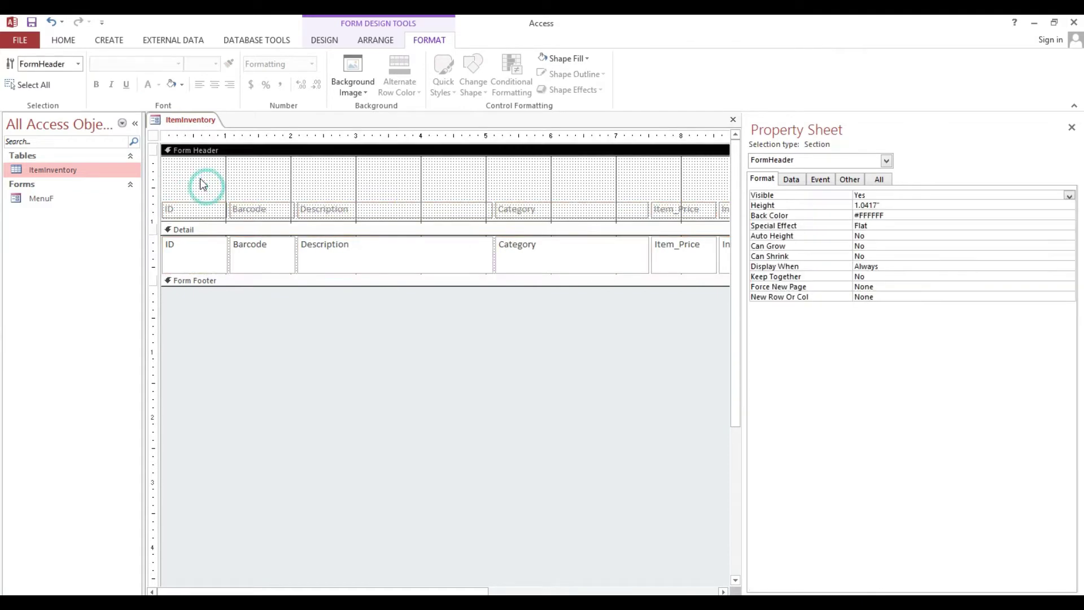
left_click_drag(192, 188, 195, 265)
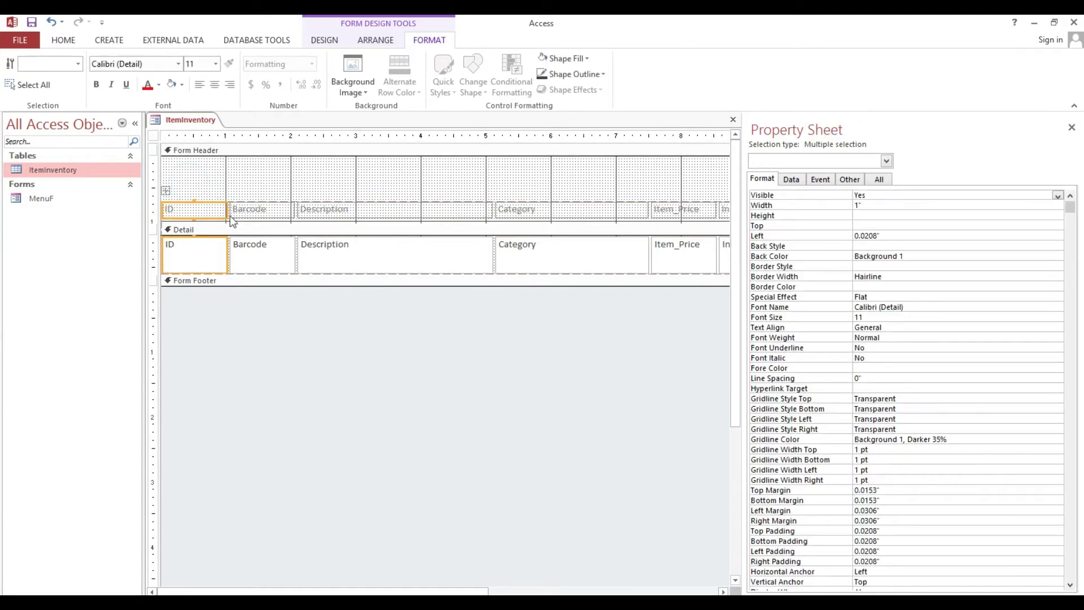
left_click(215, 84)
left_click(301, 185)
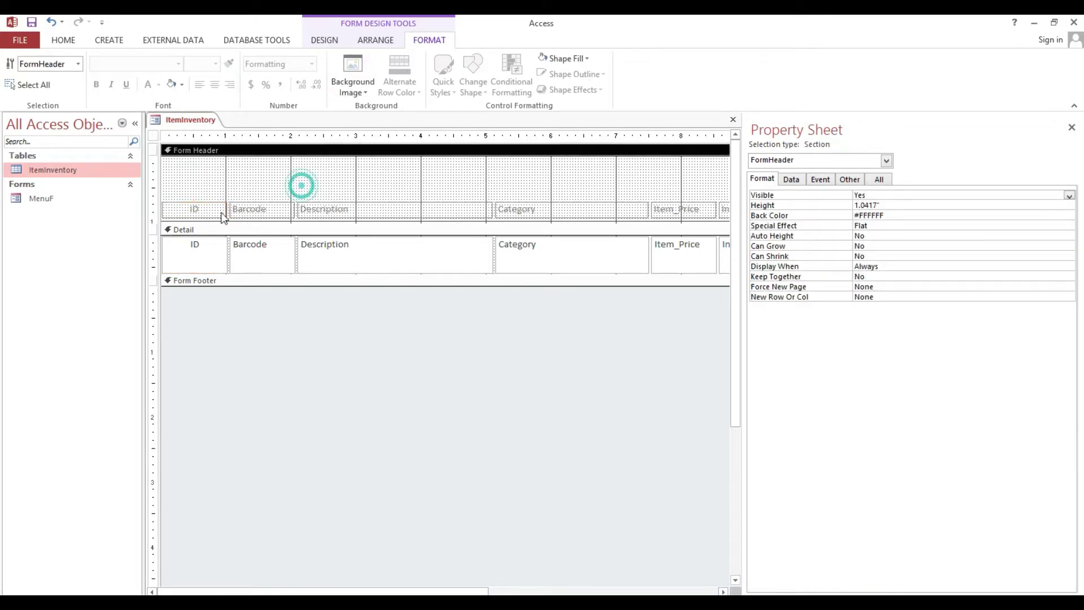
Give the header labels a dark teal background and white font colour
left_click(151, 209)
left_click(64, 39)
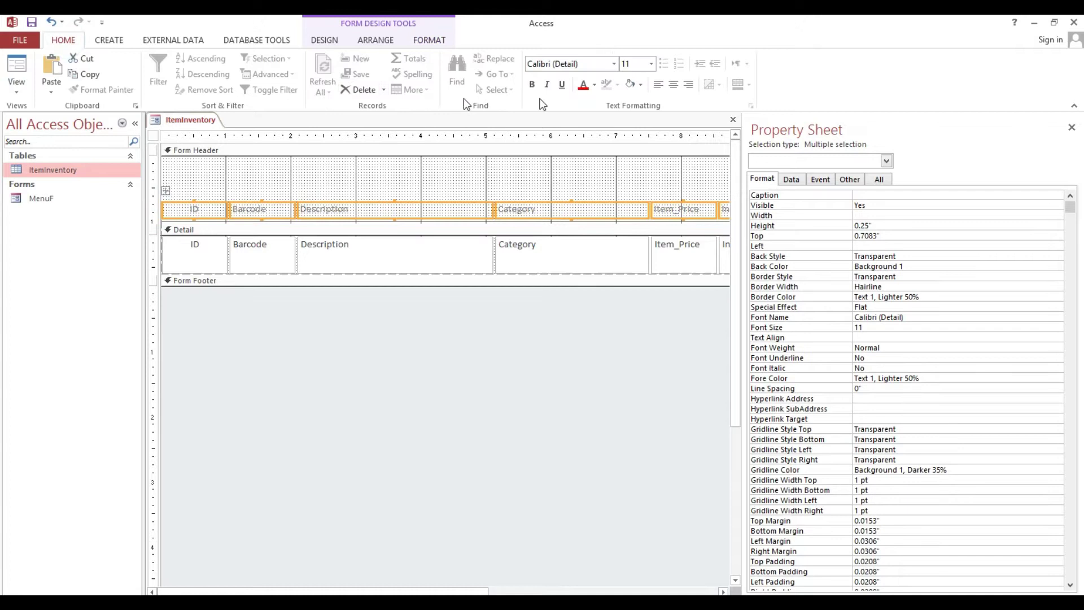
left_click(641, 84)
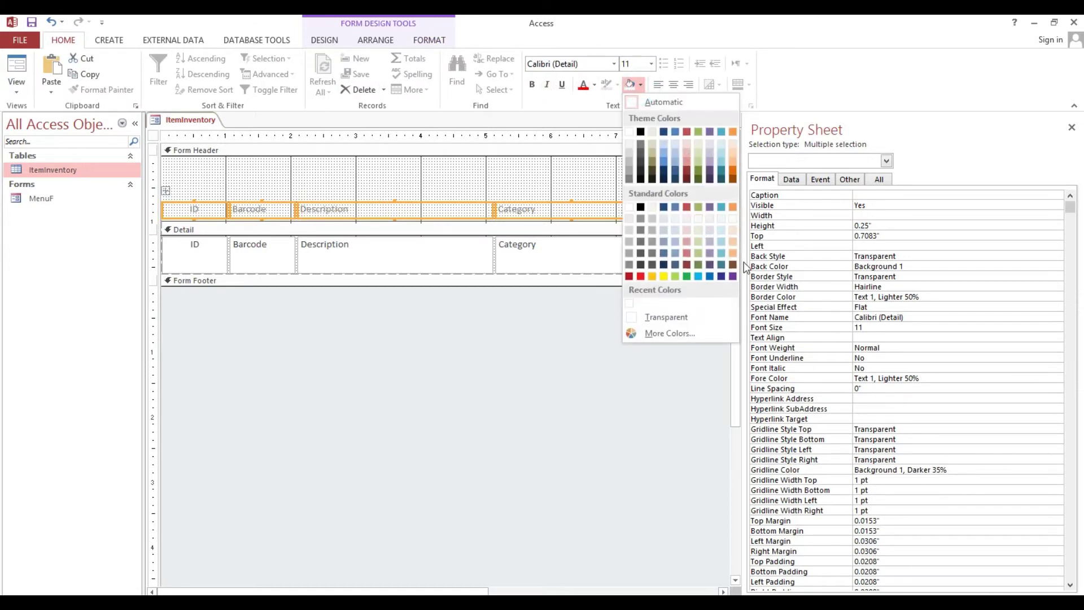
left_click(722, 179)
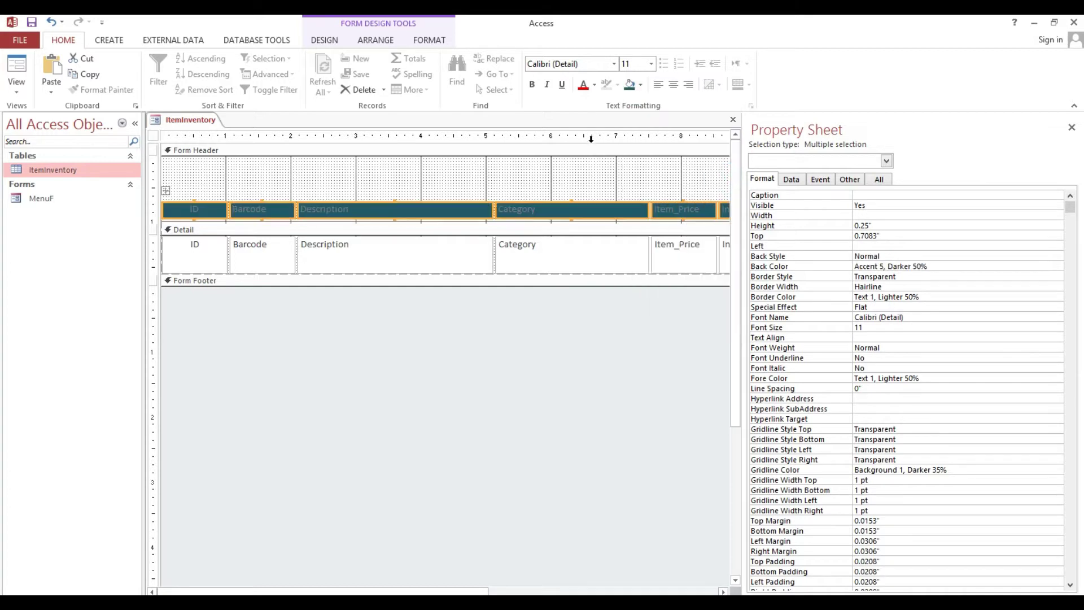
left_click(595, 85)
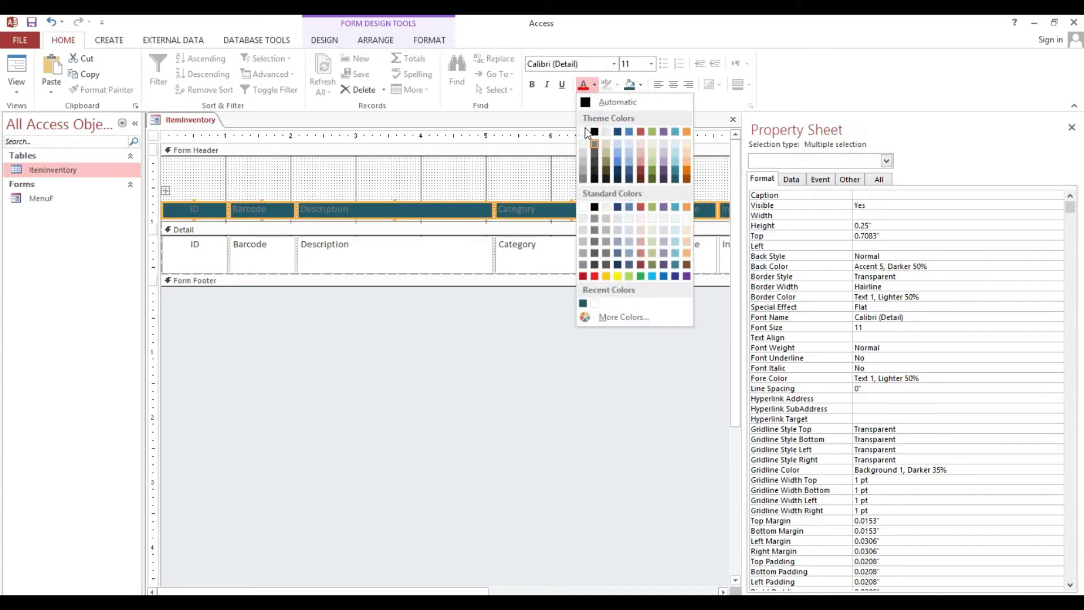
left_click(583, 132)
left_click(528, 166)
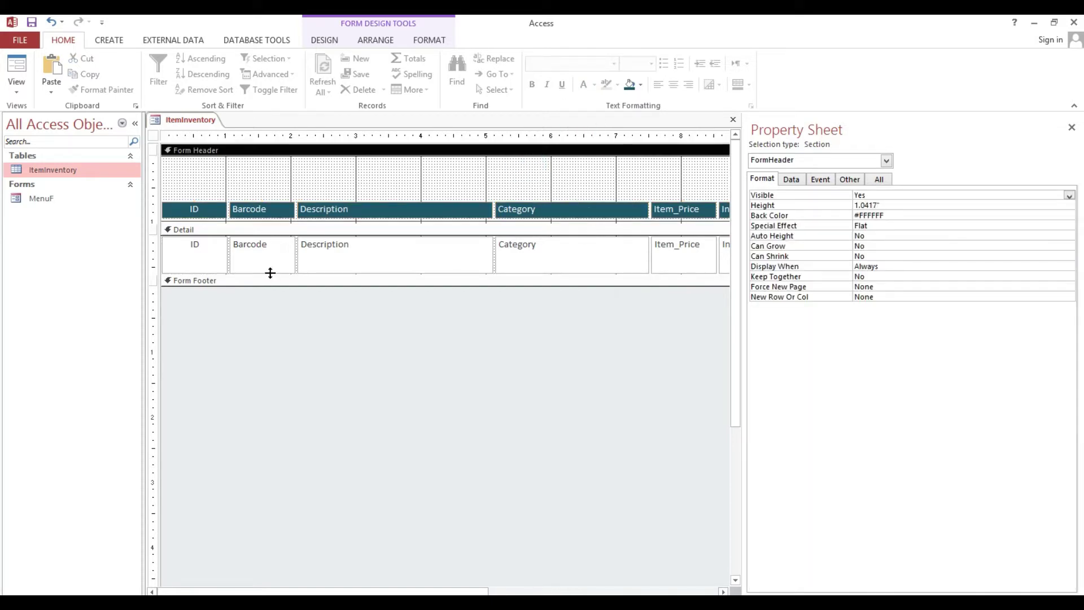
Resize the Detail section and shorten its fields to one row
left_click_drag(270, 273, 249, 317)
left_click(152, 257)
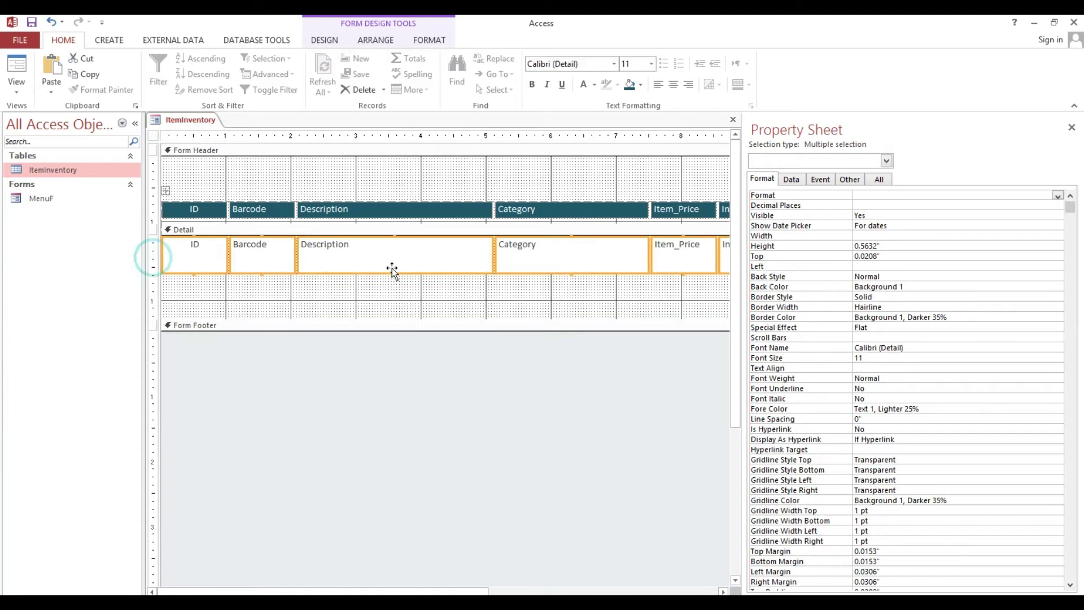
left_click_drag(392, 272, 363, 278)
left_click(380, 317)
left_click(379, 318)
Fill the Form Footer with teal and select the detail row fields
right_click(360, 274)
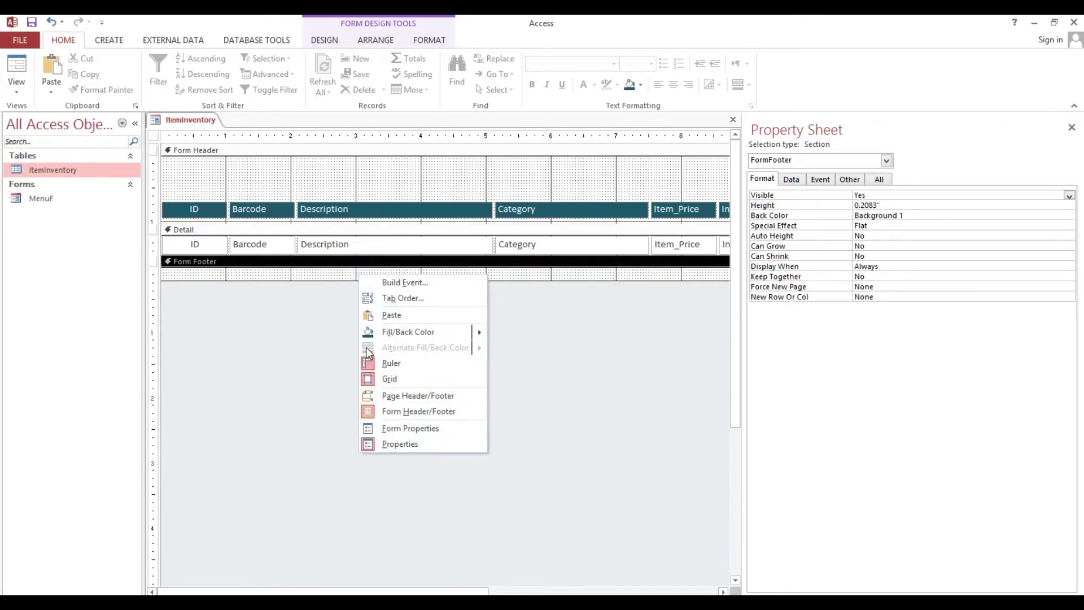
left_click(365, 333)
left_click(395, 176)
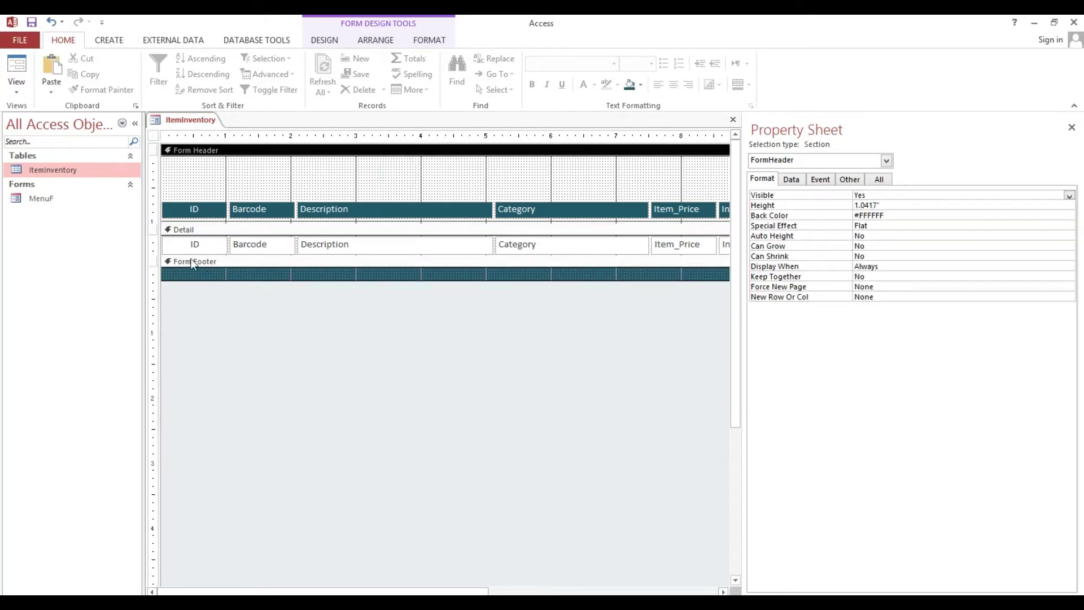
left_click(153, 244)
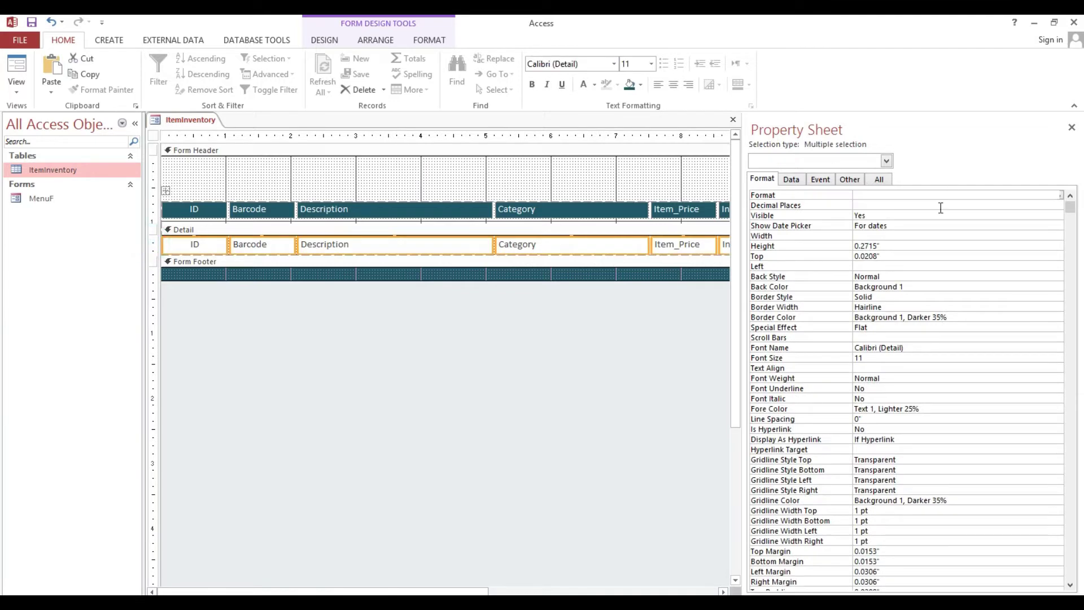
Set the detail fields' Back Style and Border Style to Transparent, and Gridline Style Bottom to Solid
double_click(905, 276)
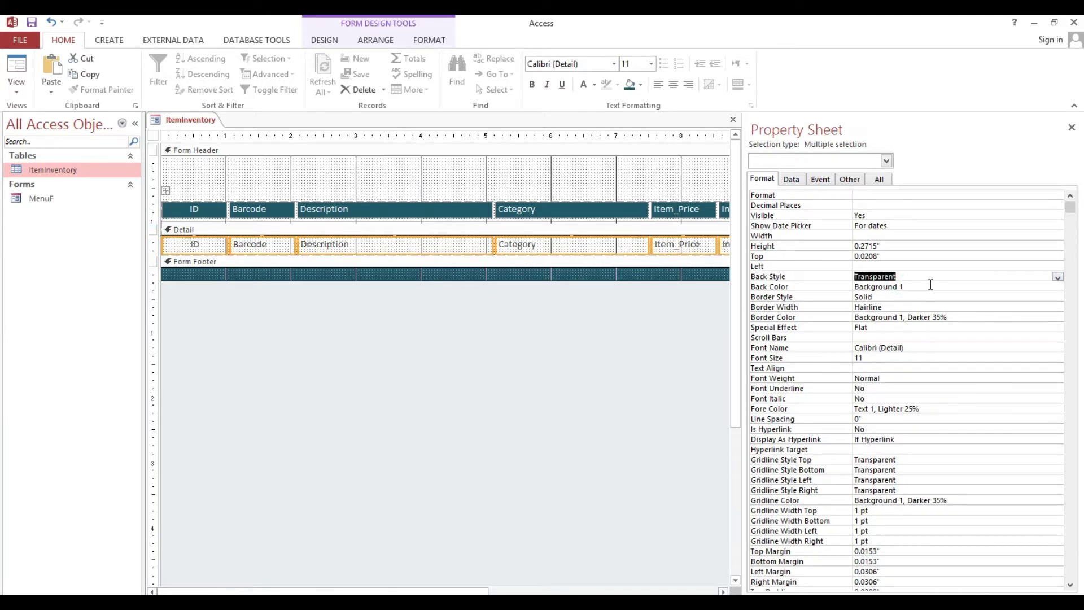
left_click(900, 297)
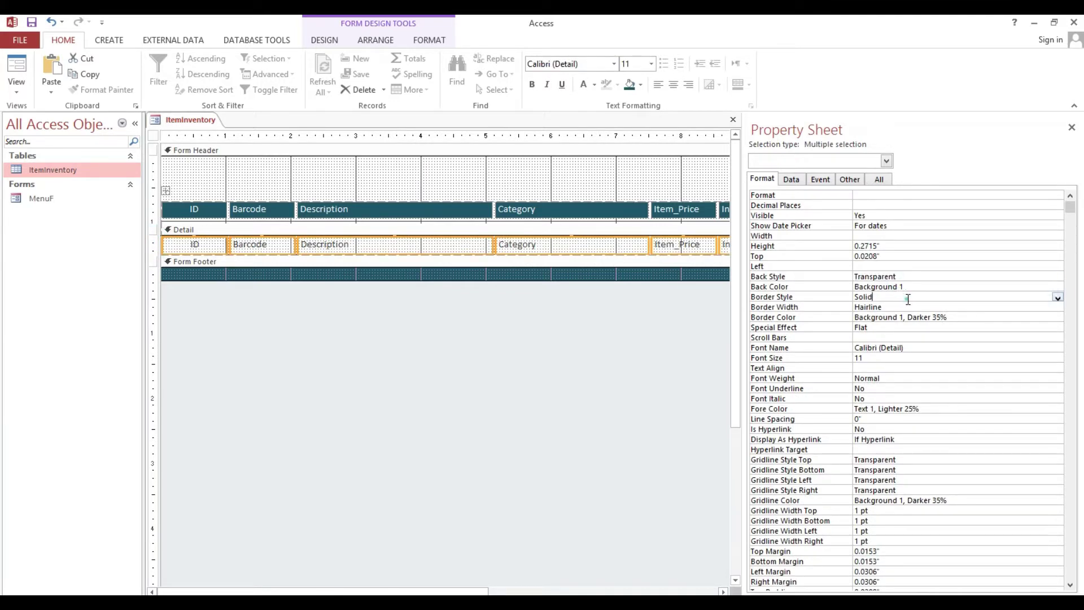
left_click(1057, 298)
left_click(1040, 307)
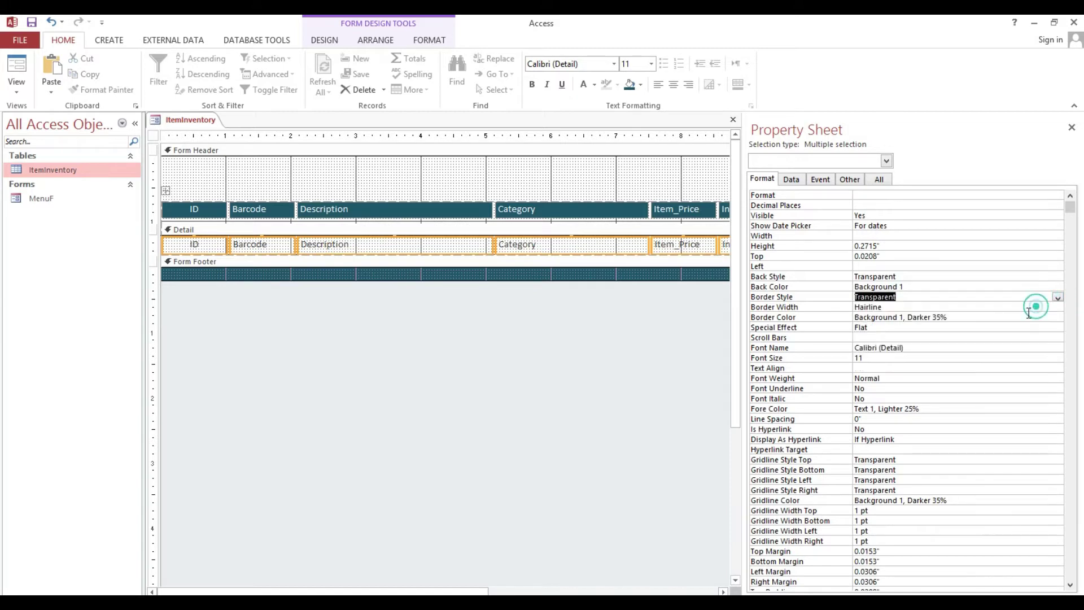
left_click(759, 471)
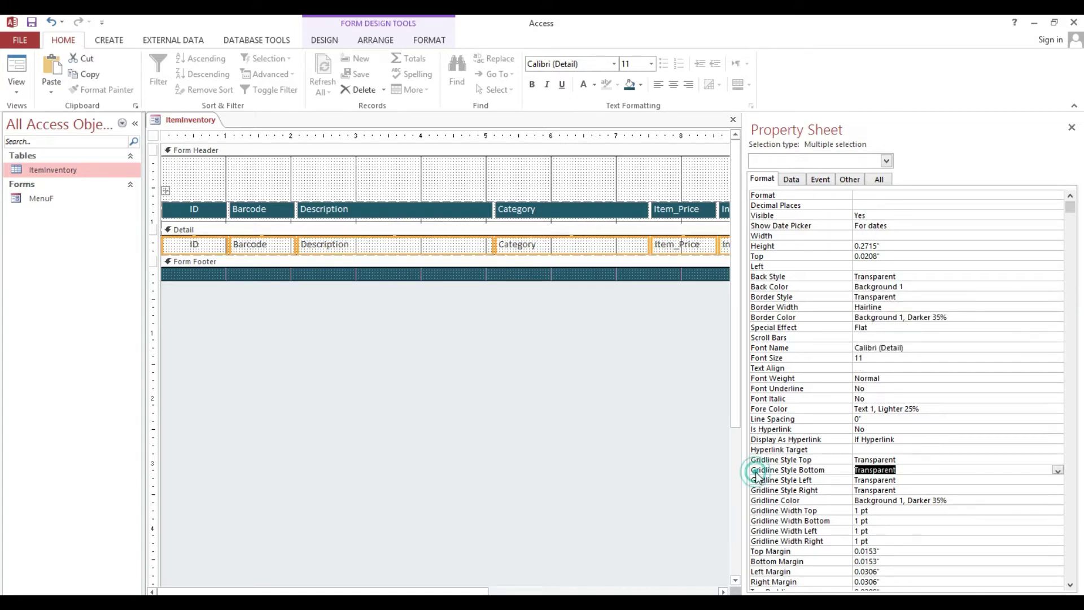
left_click(1060, 470)
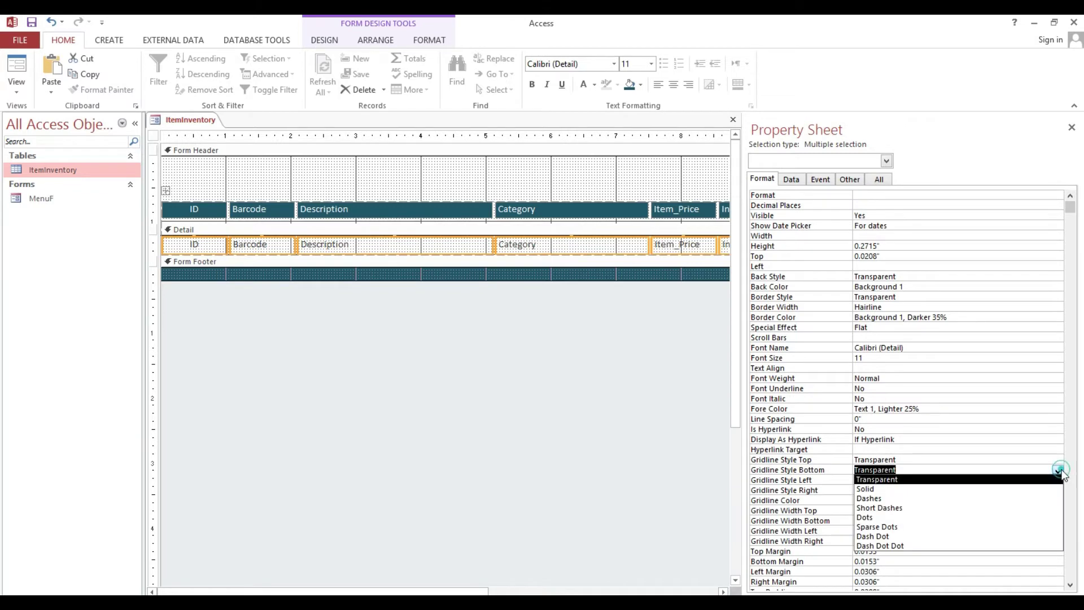
left_click(1026, 489)
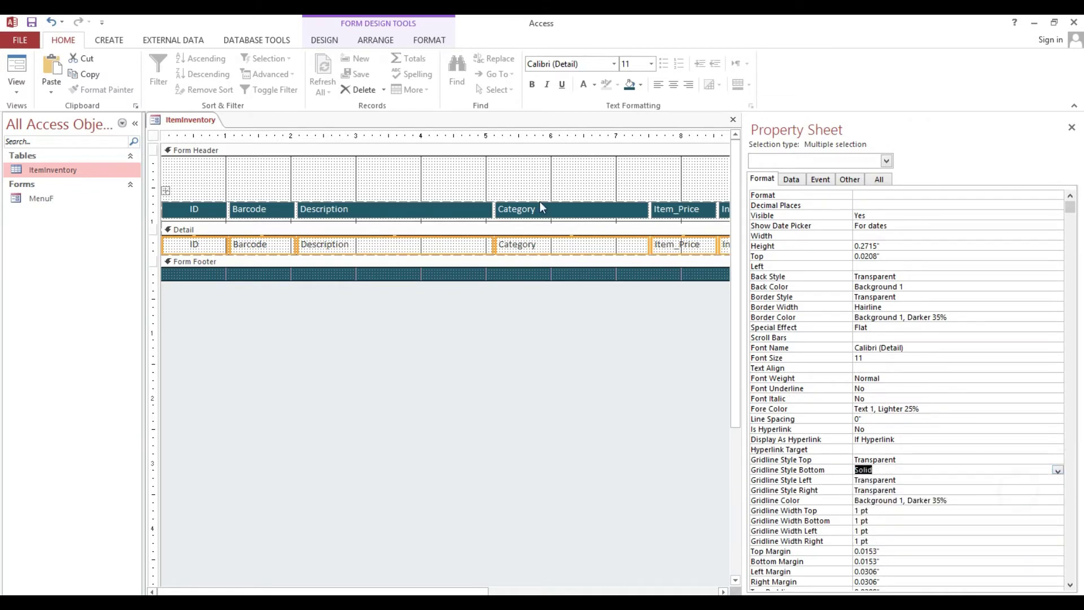
Save the form as 'Inventory Search' and view it in Form view
left_click(32, 22)
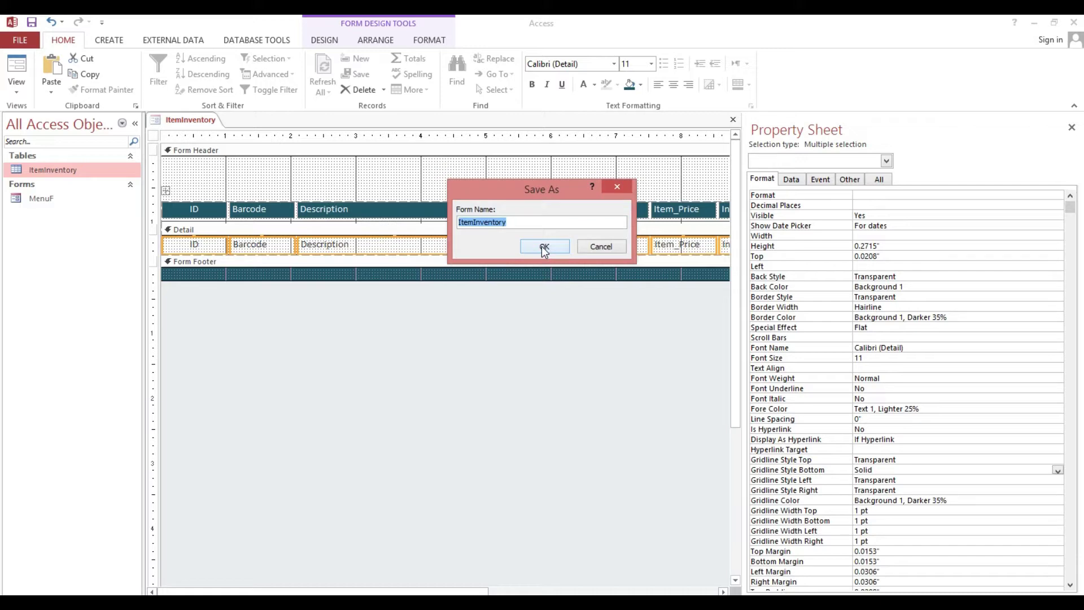
type("IN")
left_click(550, 248)
left_click(316, 180)
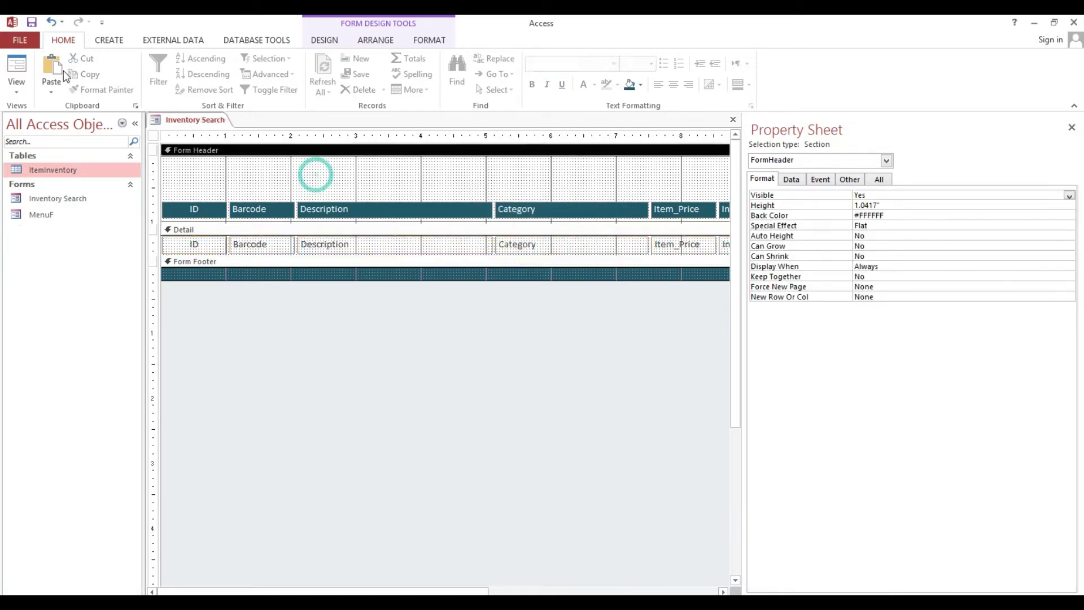
left_click(16, 65)
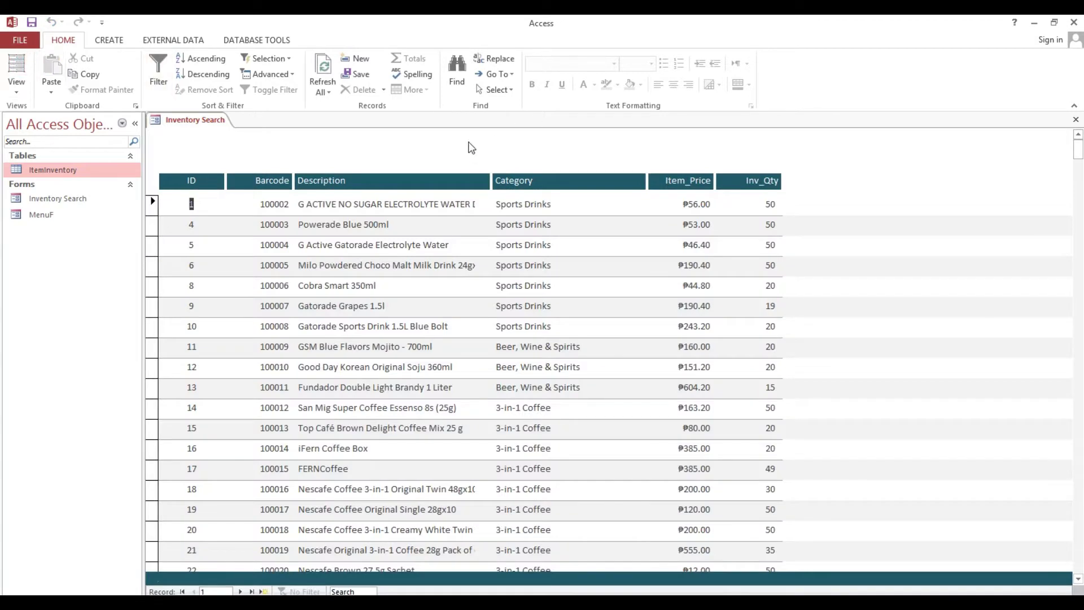
Hide the form's record selectors and navigation buttons, then preview it
right_click(469, 142)
left_click(499, 181)
left_click(153, 135)
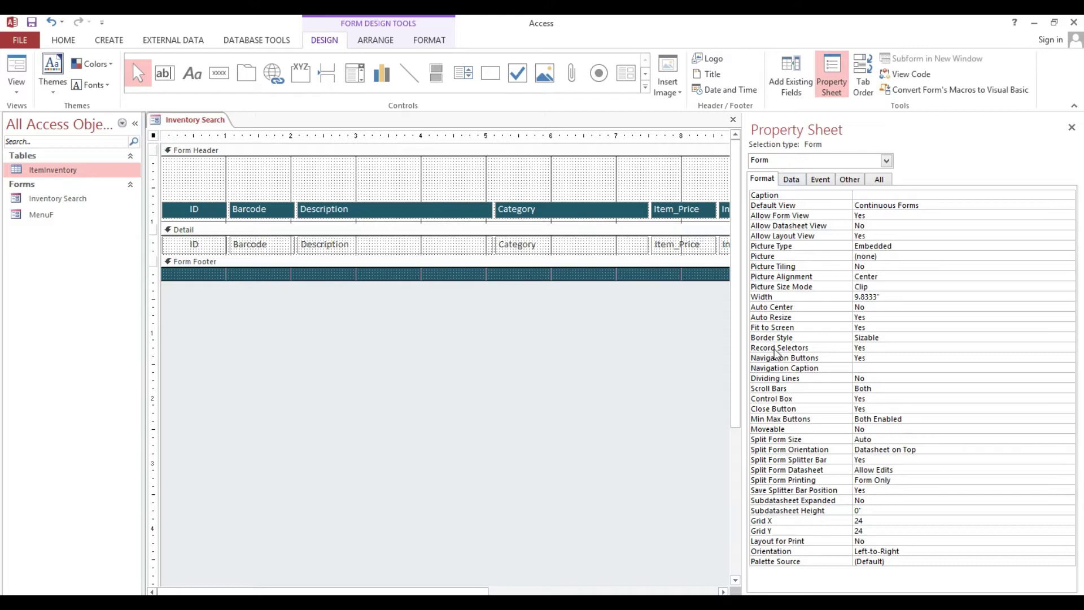
left_click(780, 347)
double_click(877, 348)
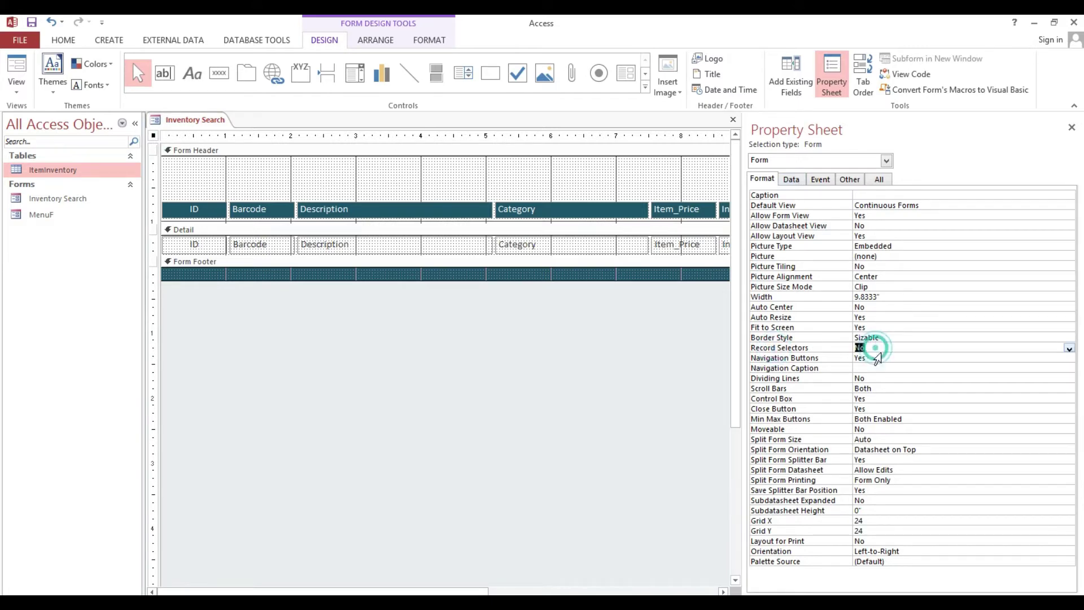
double_click(883, 357)
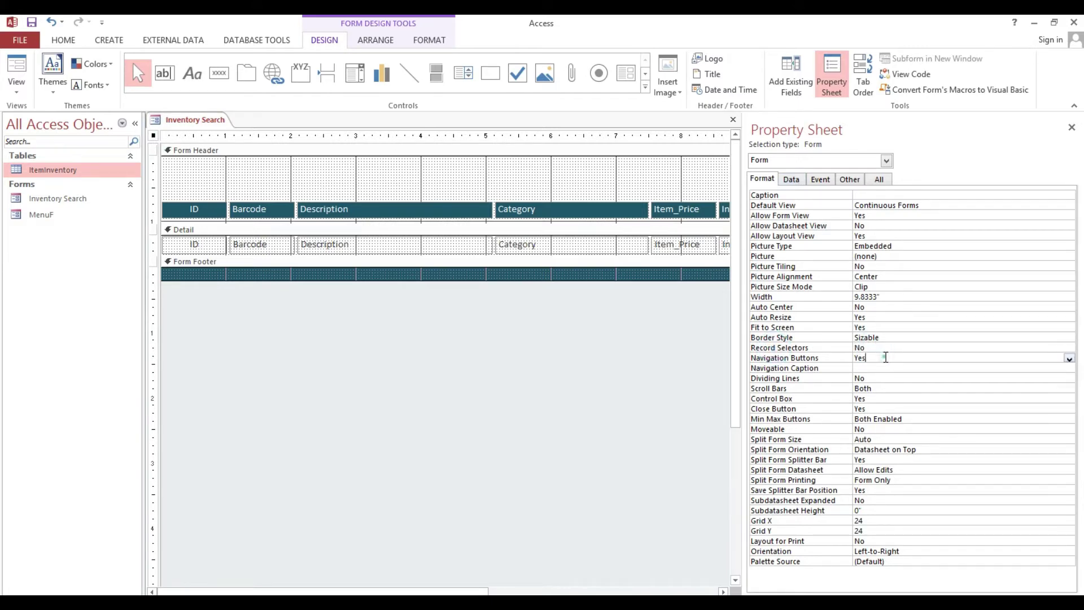
left_click(586, 173)
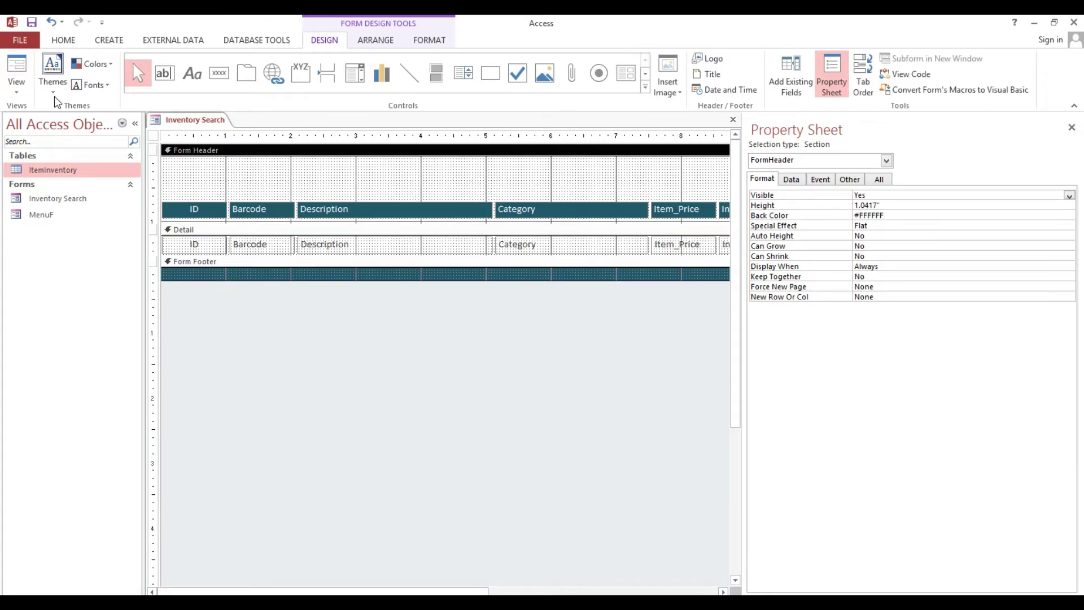
left_click(17, 70)
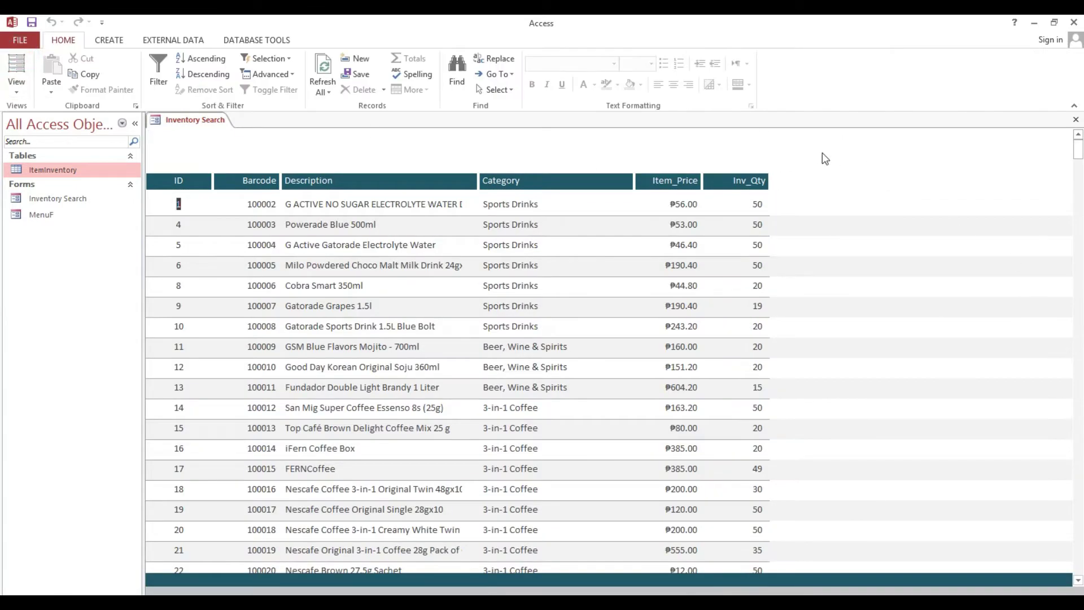
Centre-align the Barcode label and text box in Design view
right_click(452, 139)
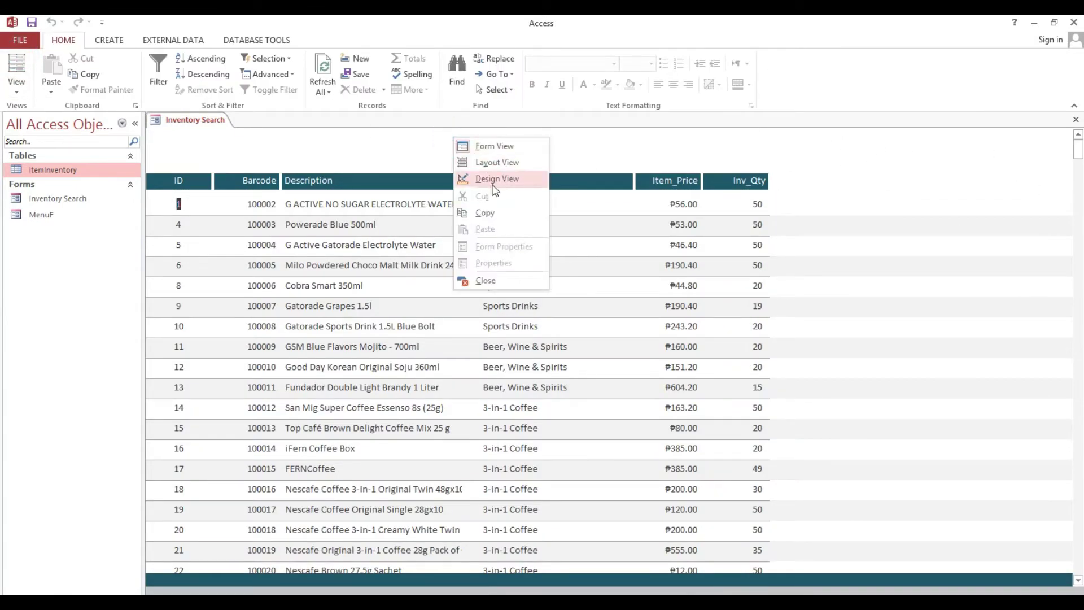
left_click(493, 189)
left_click_drag(262, 182, 259, 249)
left_click(63, 40)
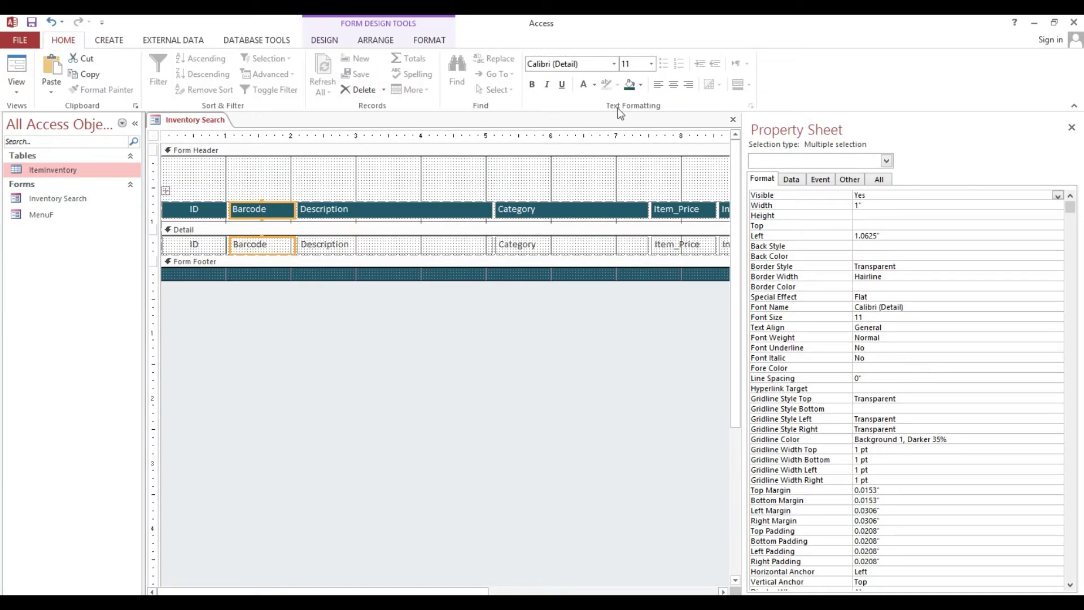
left_click(673, 85)
left_click(436, 175)
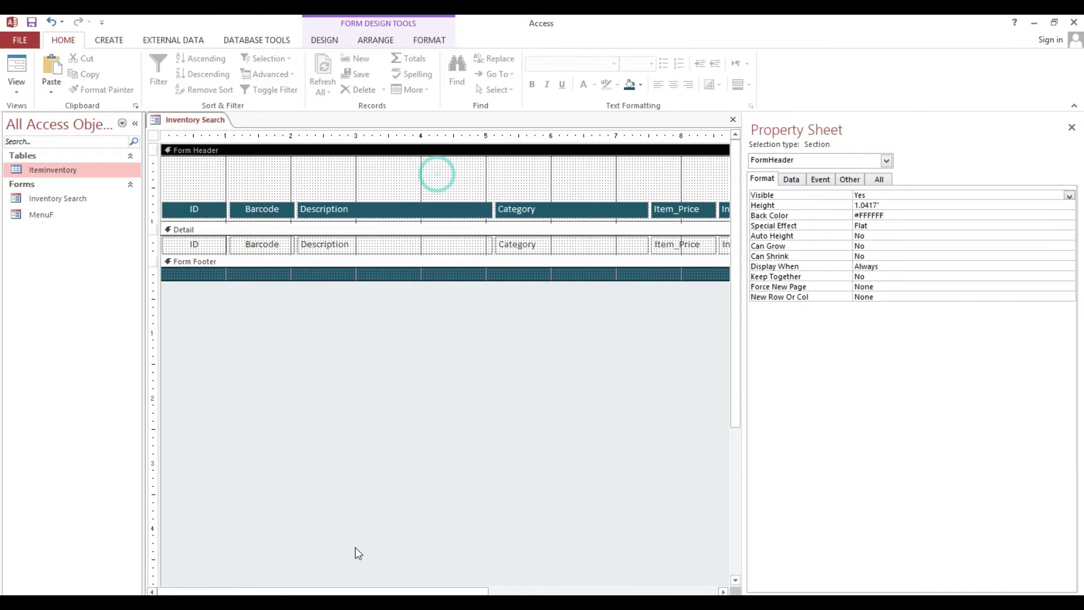
Anchor the Description and Category text boxes to Stretch Across Top
left_click_drag(334, 592, 291, 590)
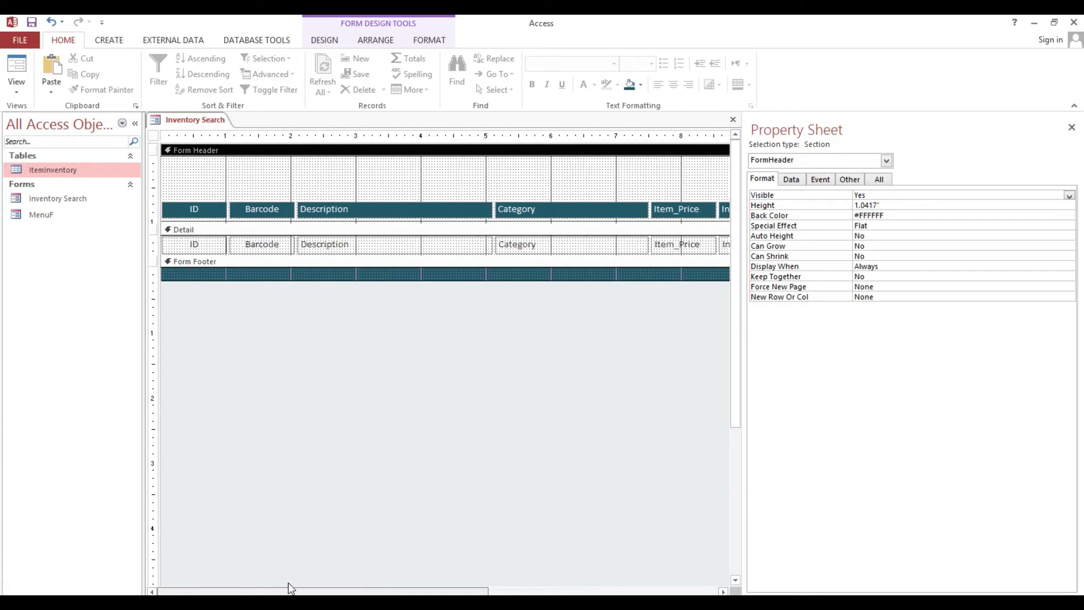
left_click(382, 251)
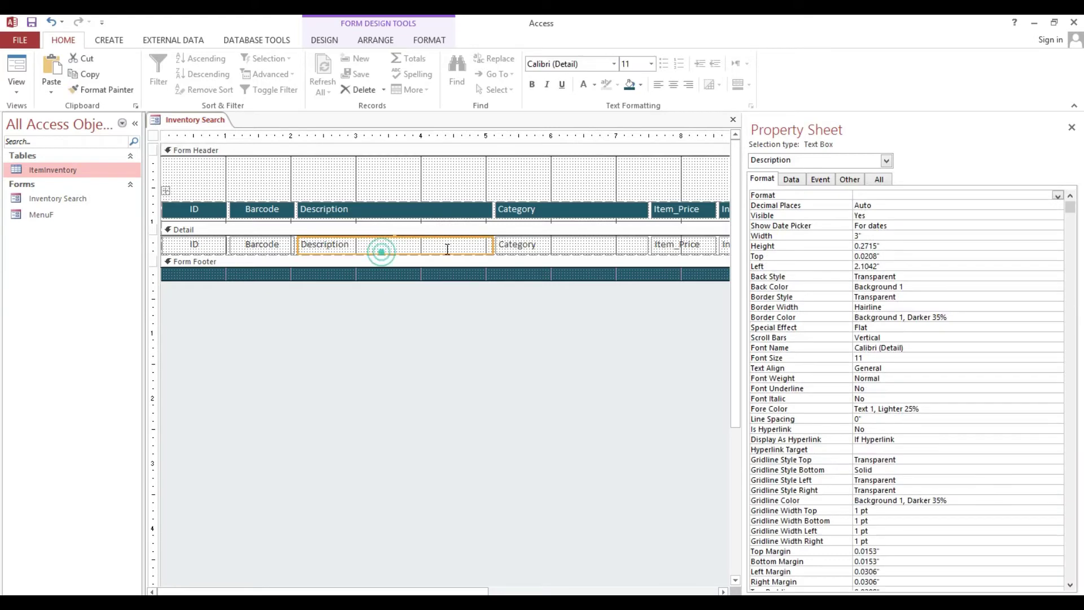
left_click(546, 249, "shift")
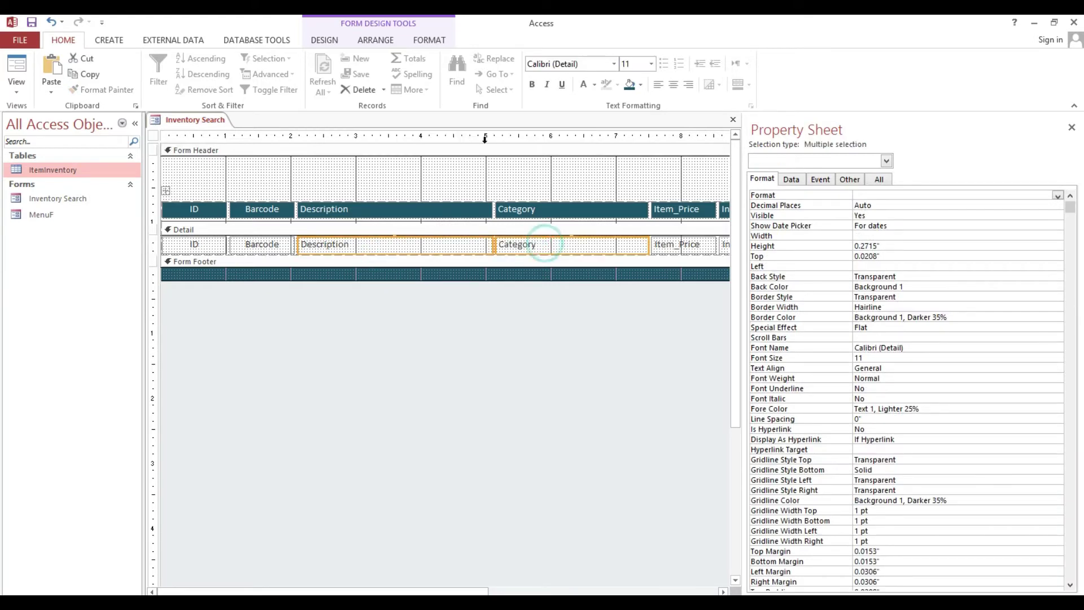
left_click(375, 39)
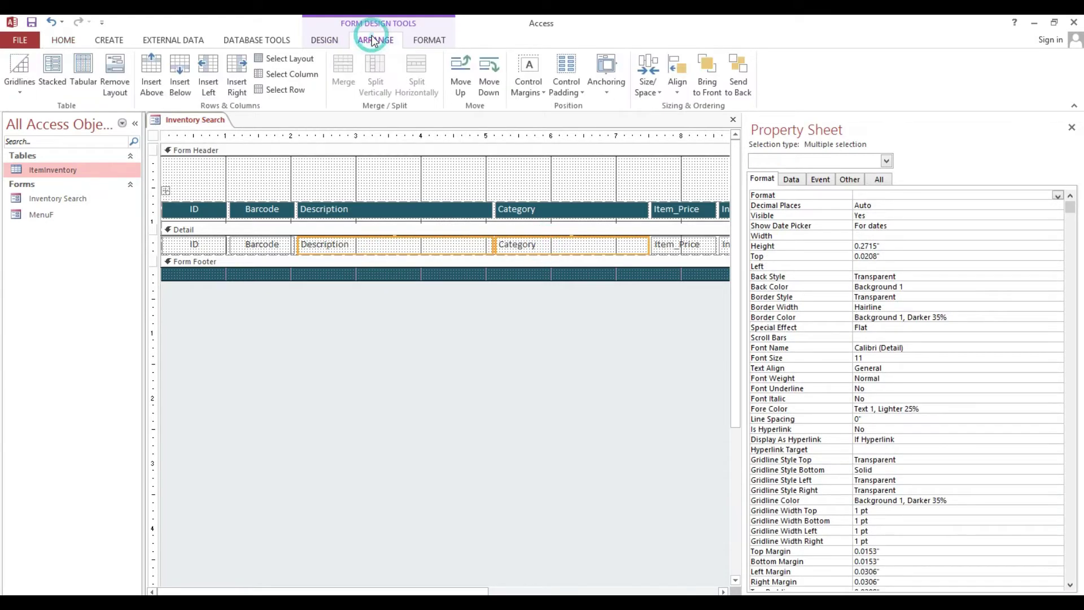
left_click(605, 79)
left_click(770, 116)
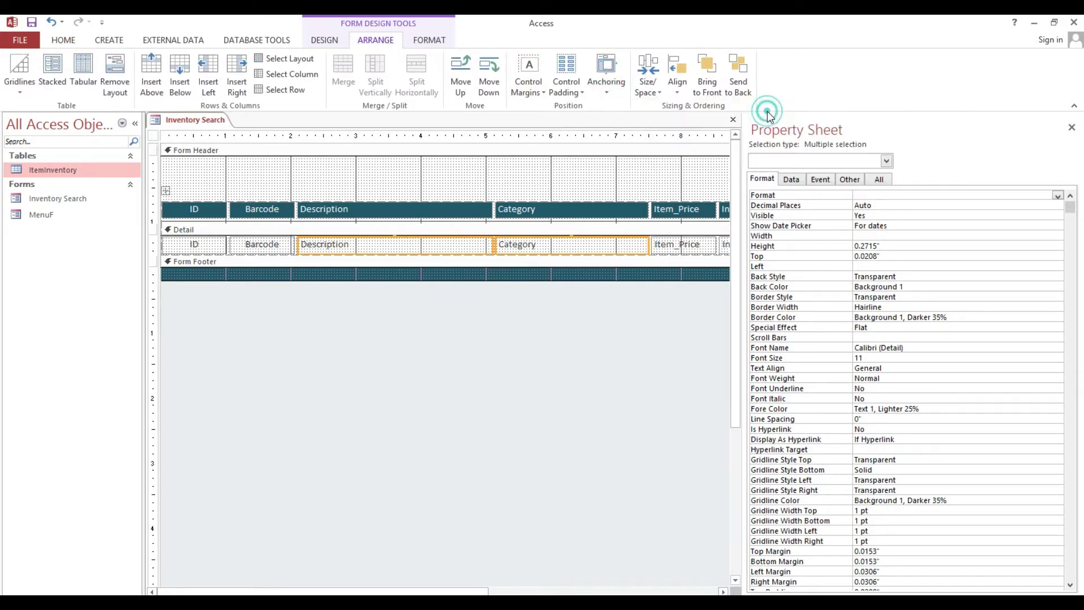
Preview the wider columns in Form view, then return to Design view
left_click(63, 40)
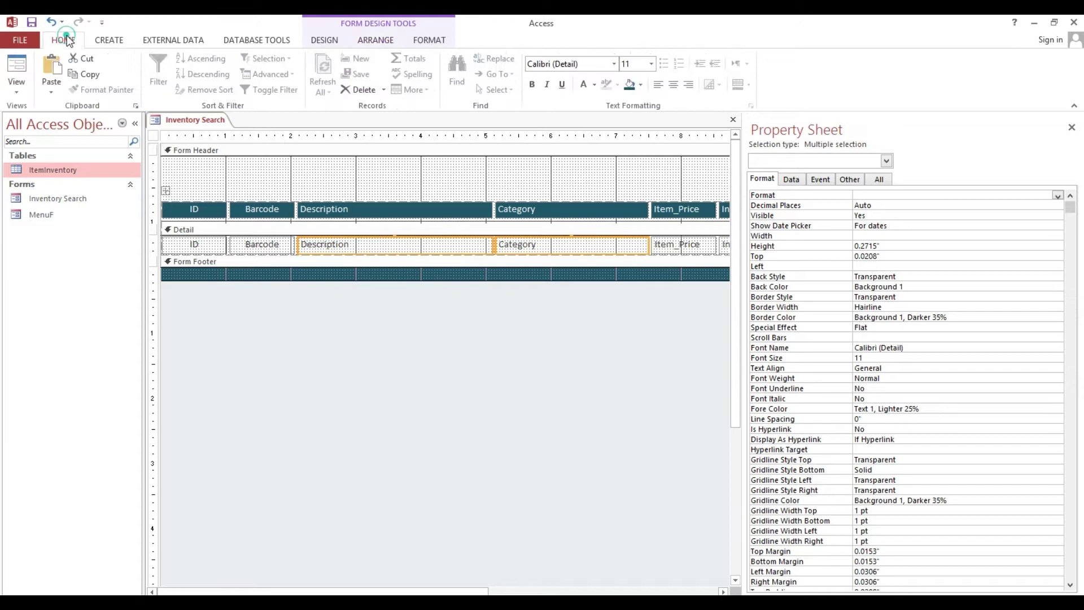
left_click(17, 71)
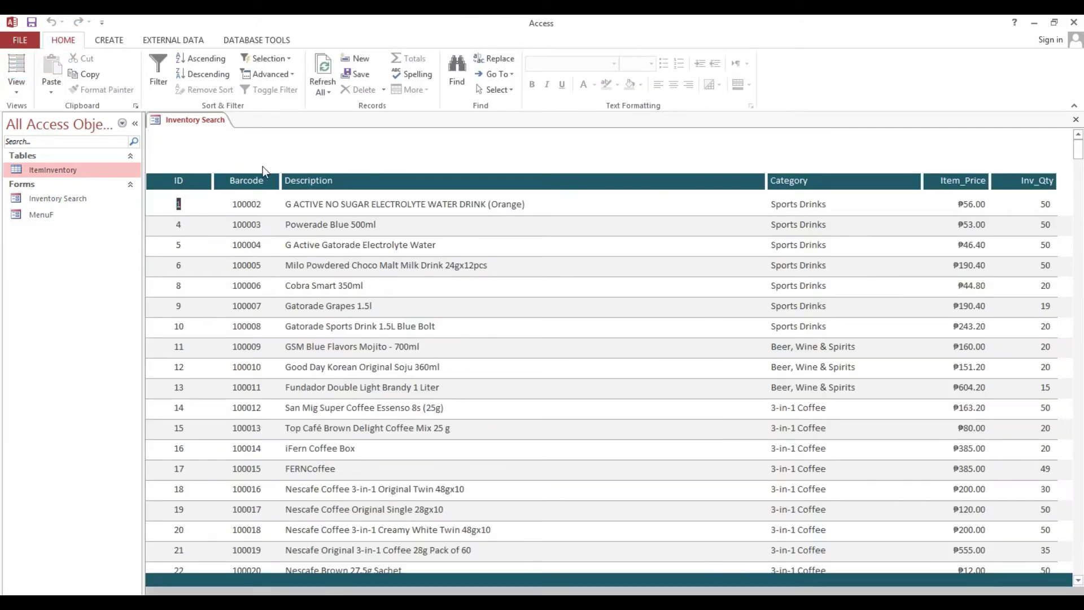
right_click(287, 140)
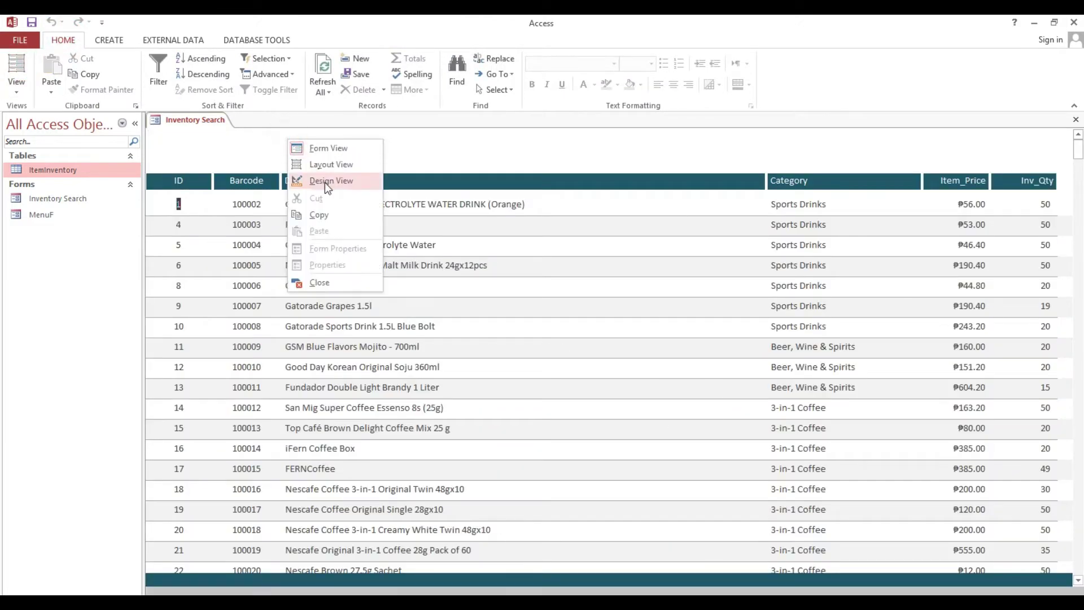
left_click(327, 182)
left_click(307, 177)
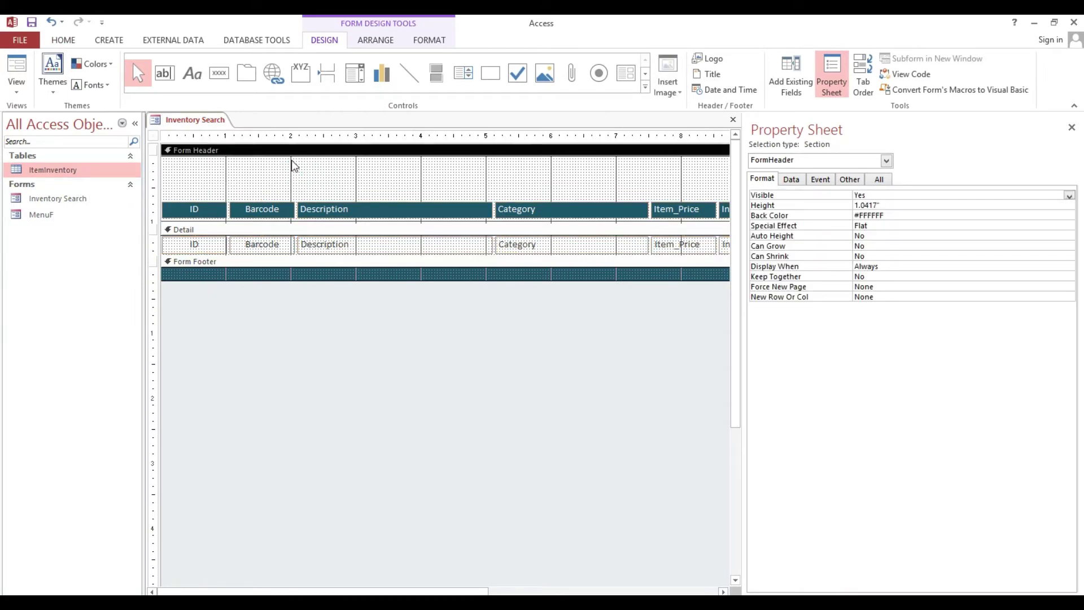
Close the Inventory Search form and open the ItemInventory table in Design view
right_click(60, 170)
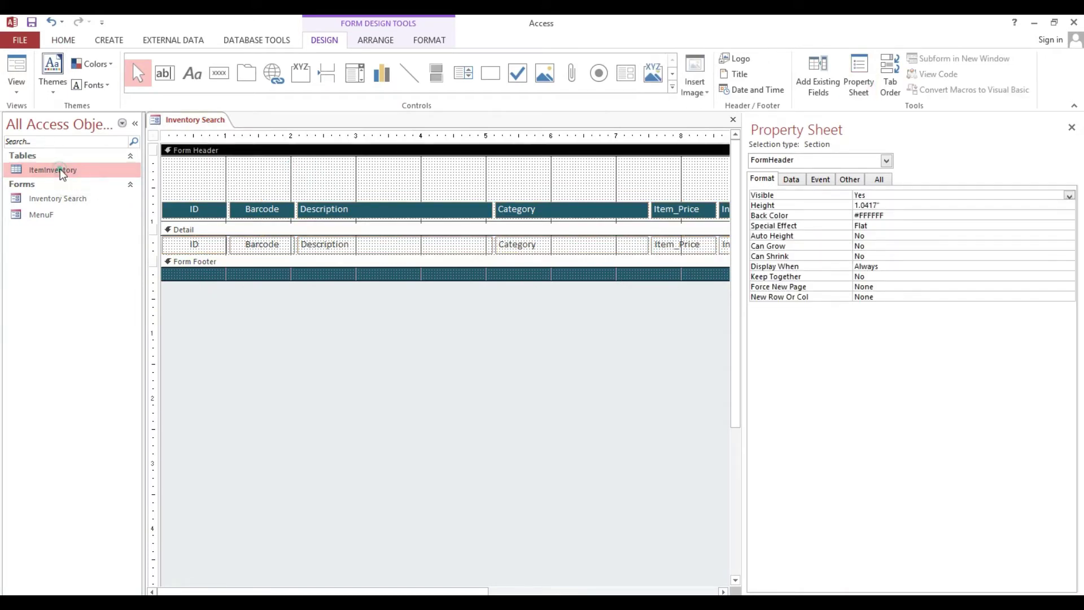
right_click(181, 121)
left_click(209, 142)
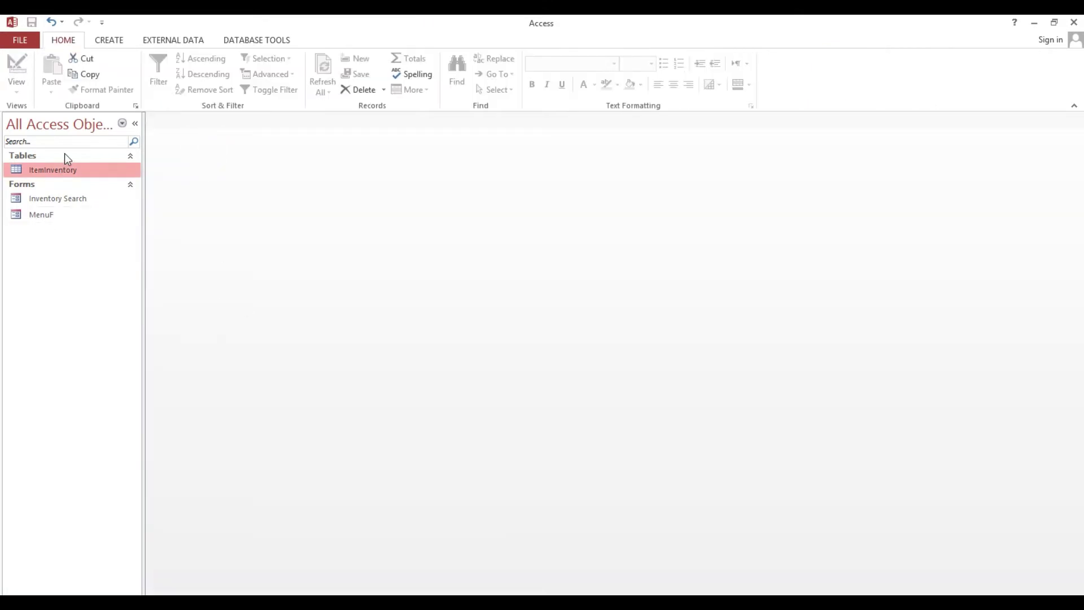
right_click(61, 169)
left_click(72, 191)
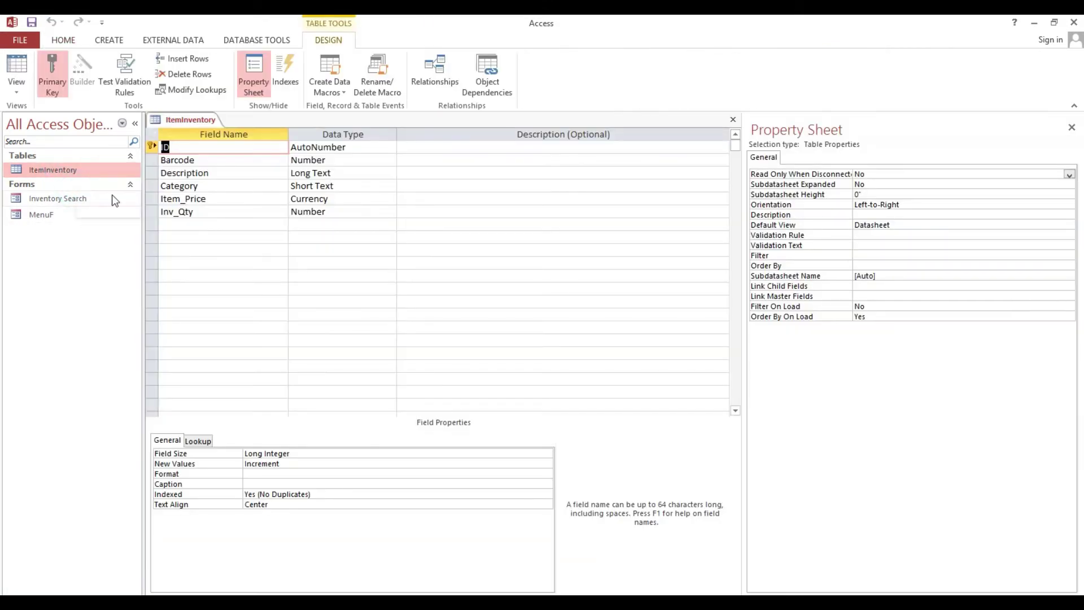
Add a SearchItem field below Inv_Qty and open its Data Type list
left_click(192, 225)
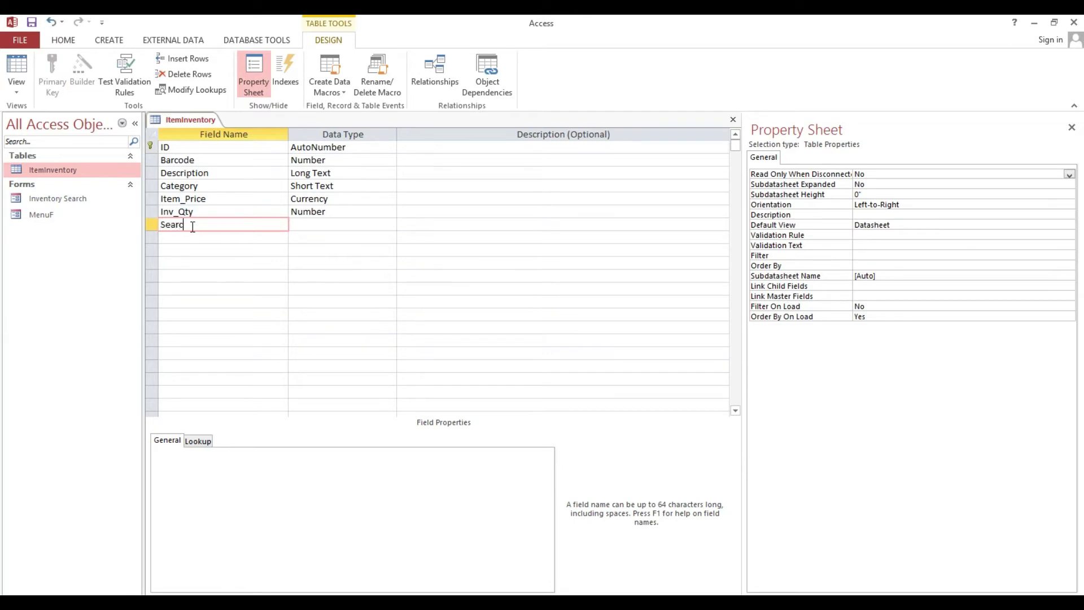
type("SearchItem")
key("Tab")
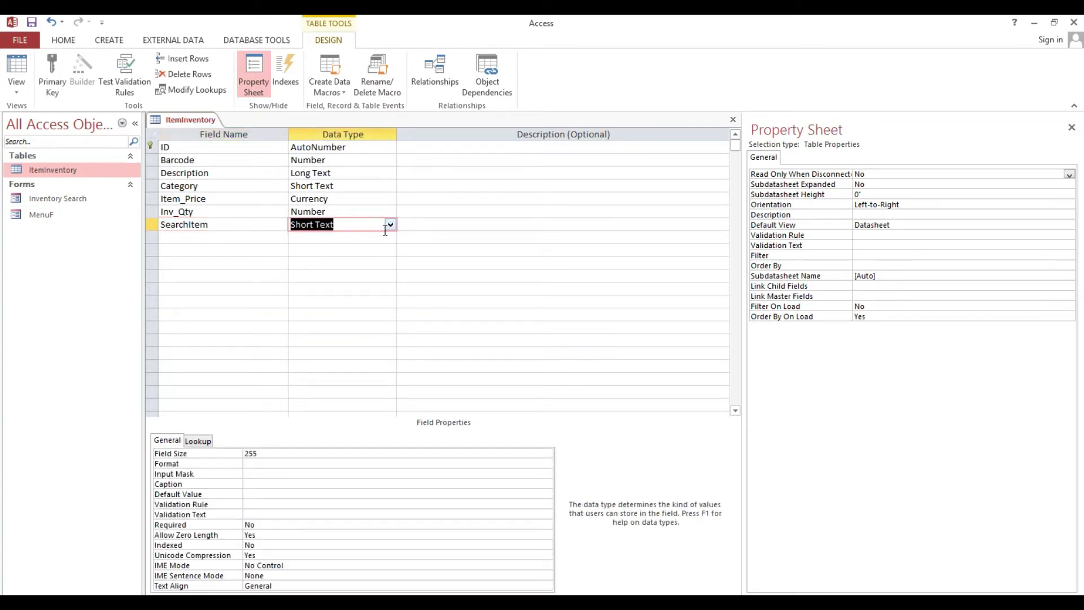
left_click(390, 225)
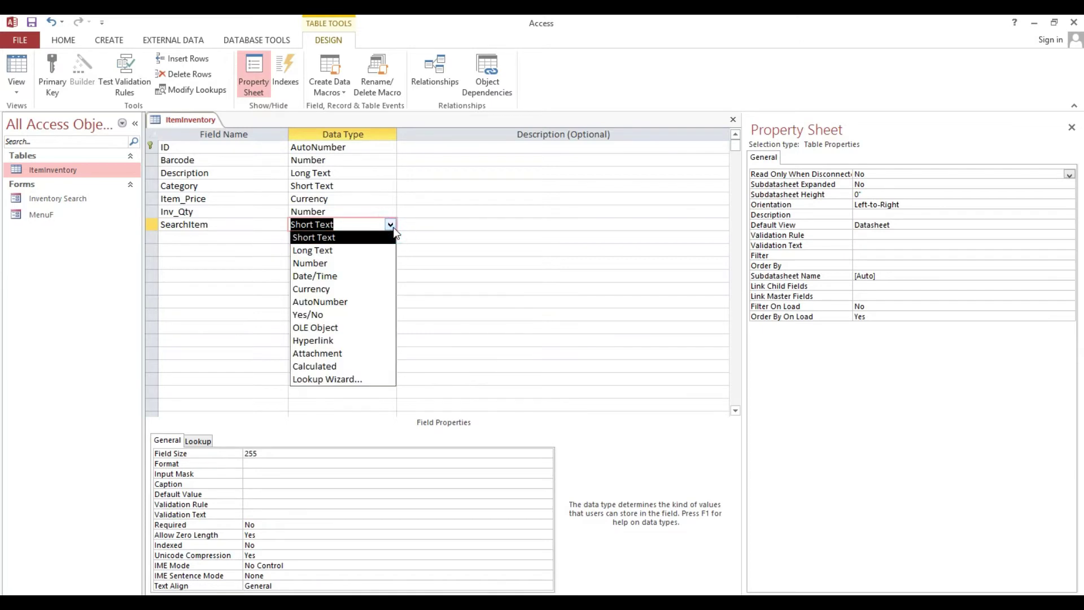
Make SearchItem a Calculated field with expression [ID] & [Barcode] & [Description] & [Category]
left_click(341, 367)
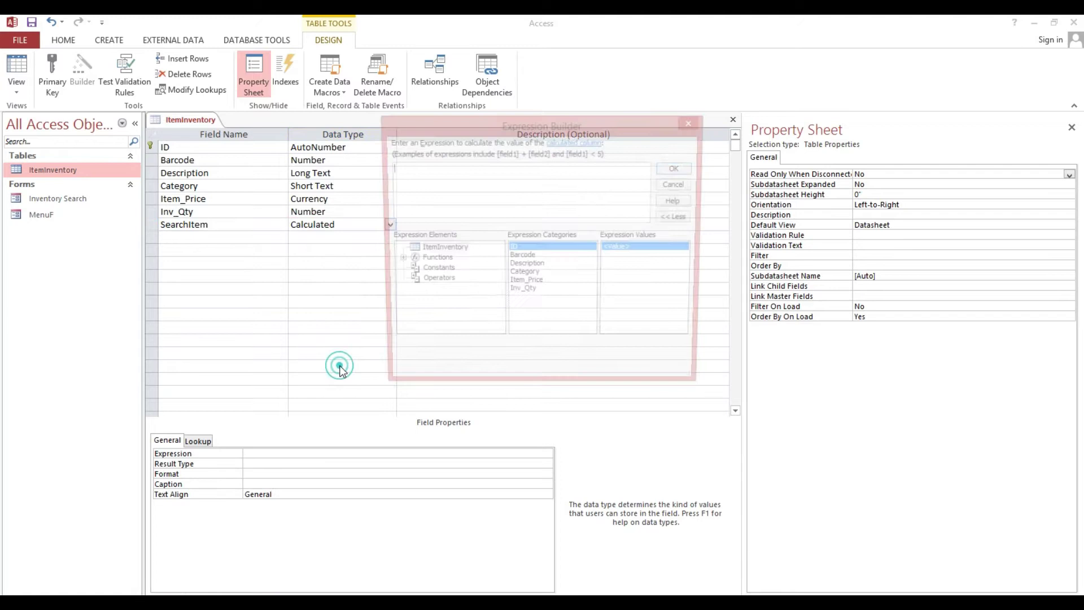
left_click_drag(422, 123, 425, 187)
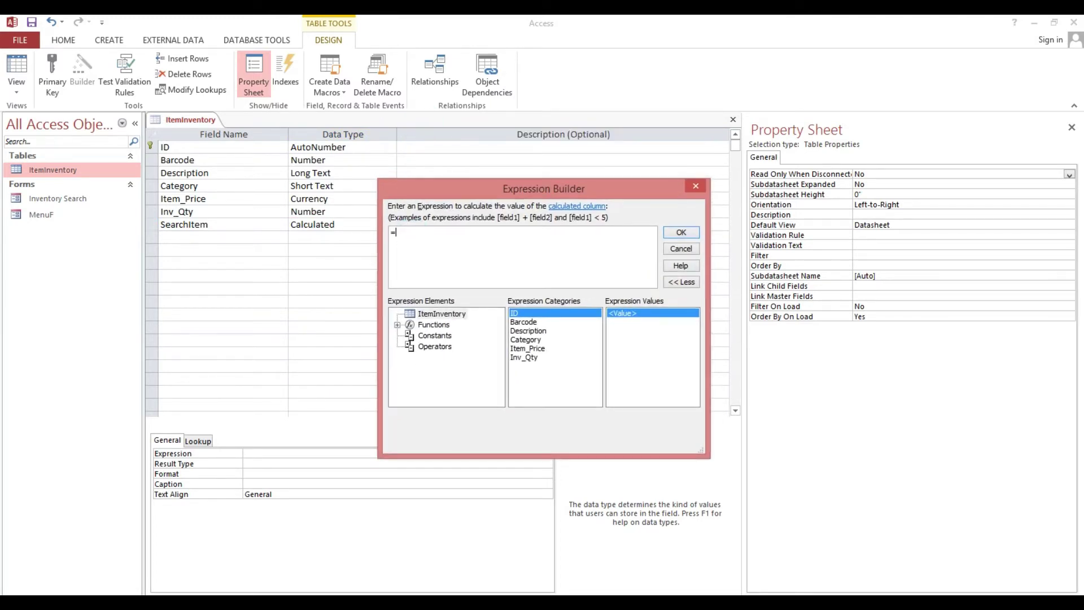
double_click(520, 315)
double_click(521, 322)
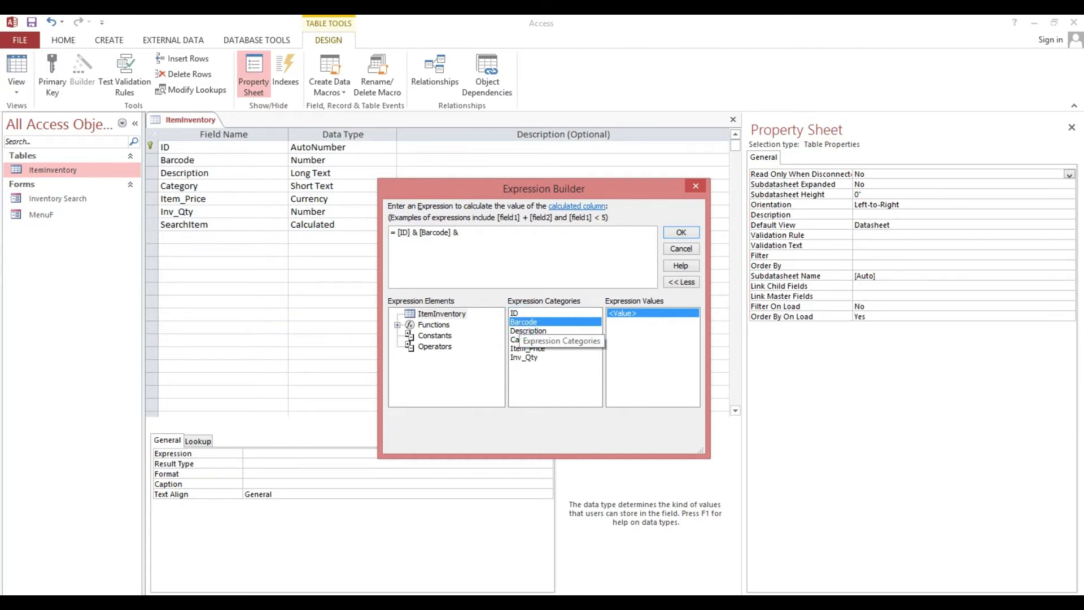
double_click(531, 331)
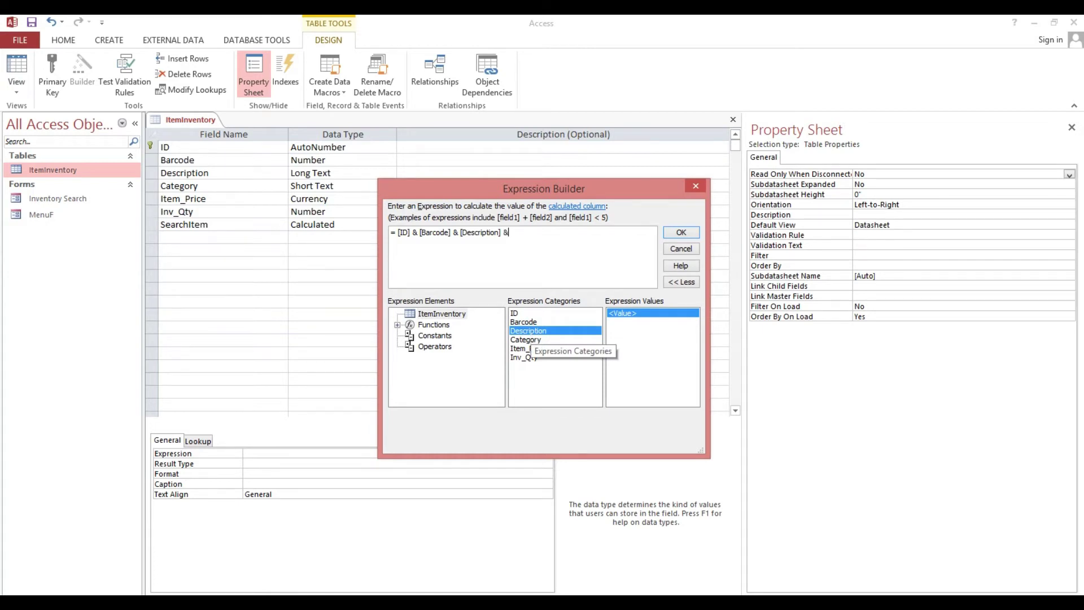
double_click(525, 339)
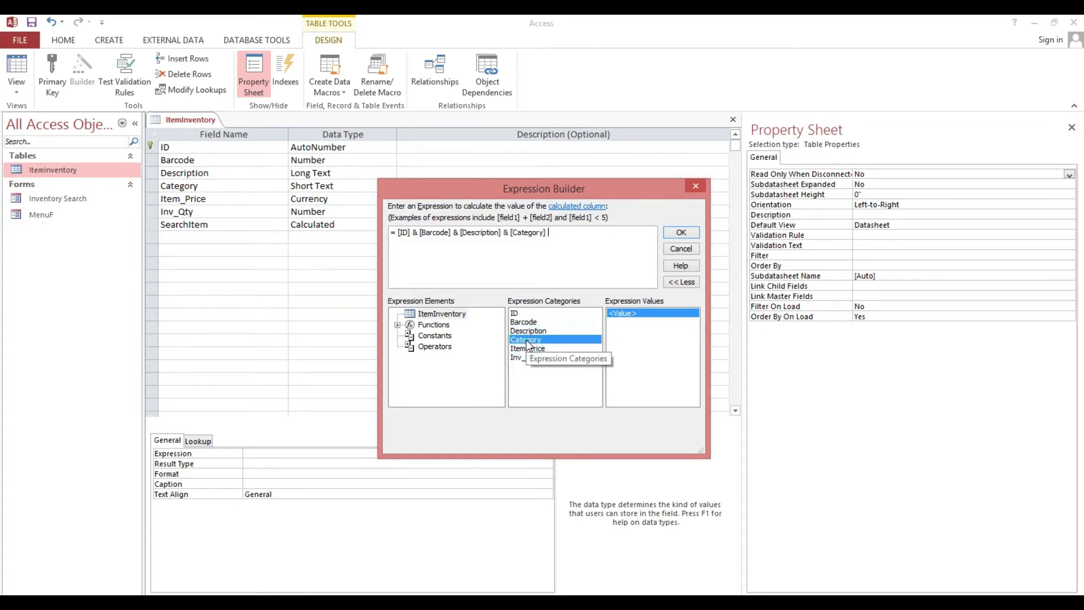
left_click(575, 232)
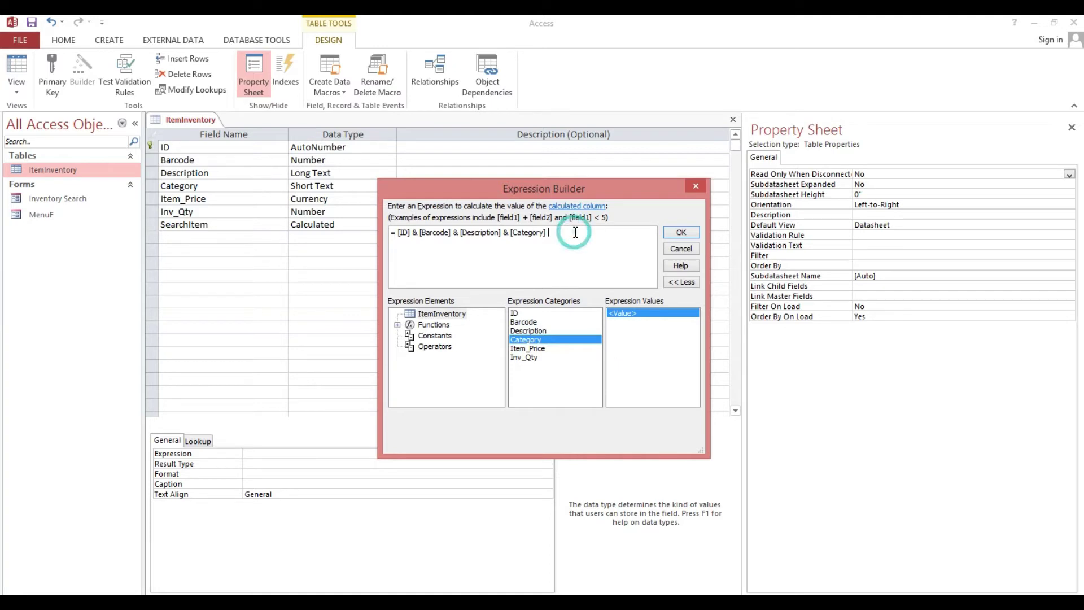
left_click(403, 236)
left_click(429, 236)
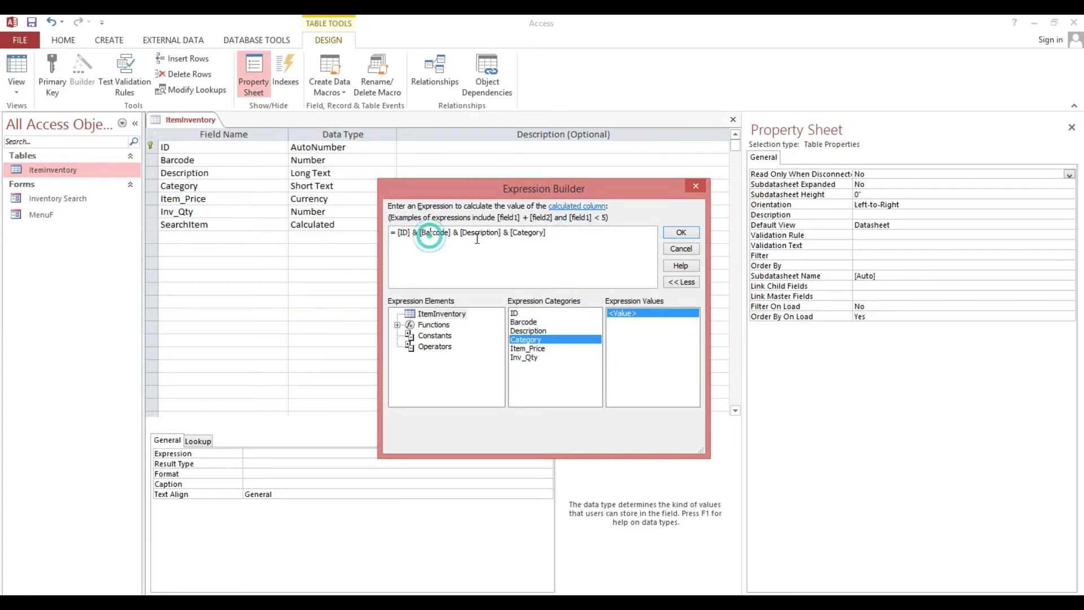
left_click(681, 233)
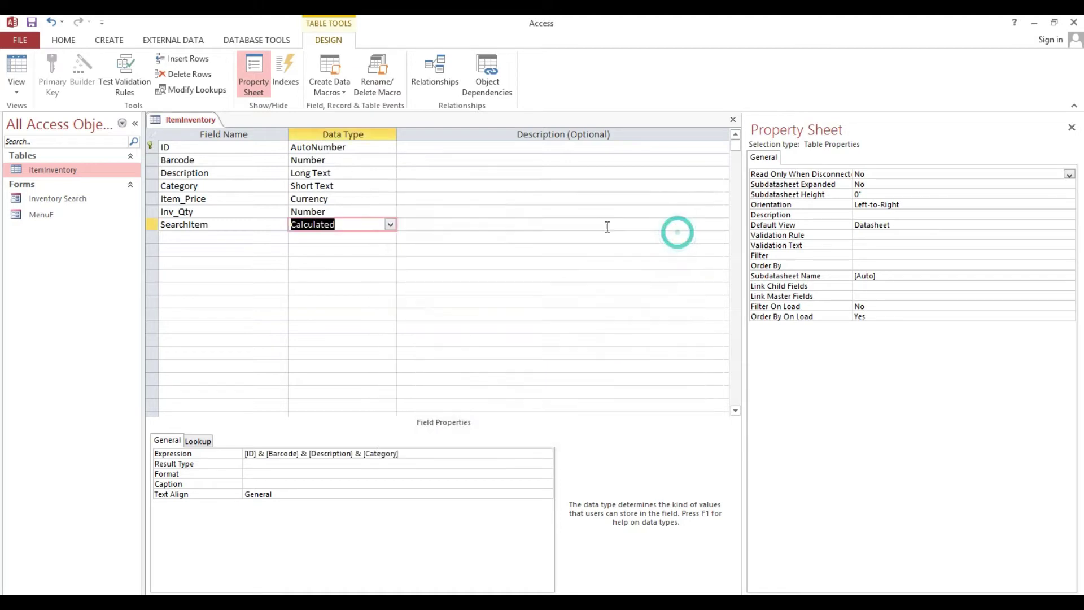
Close the ItemInventory table design
left_click(255, 223)
left_click_drag(234, 226, 151, 224)
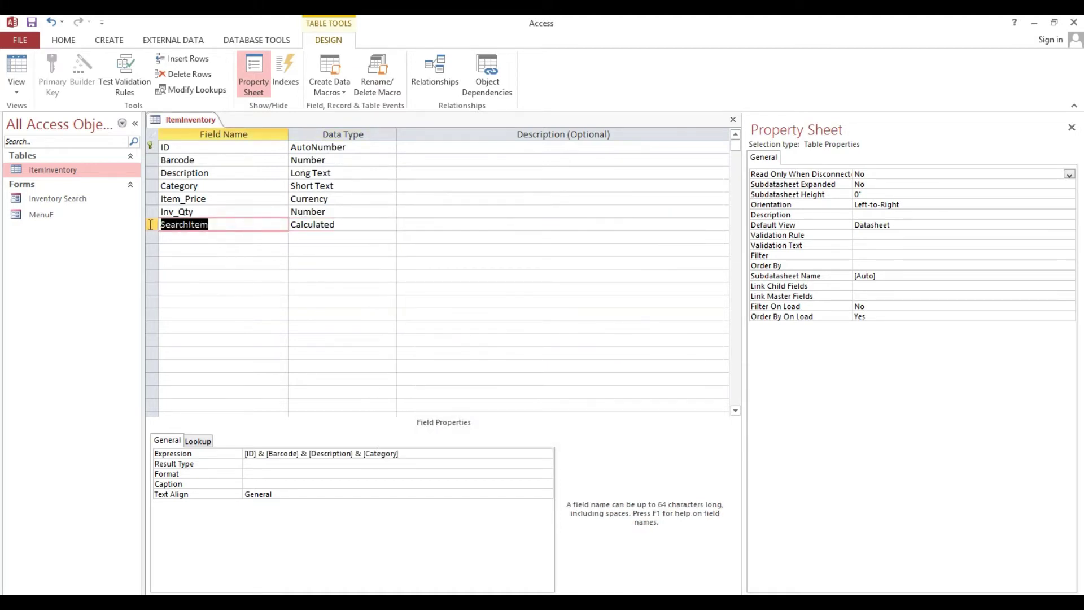
right_click(208, 119)
left_click(231, 146)
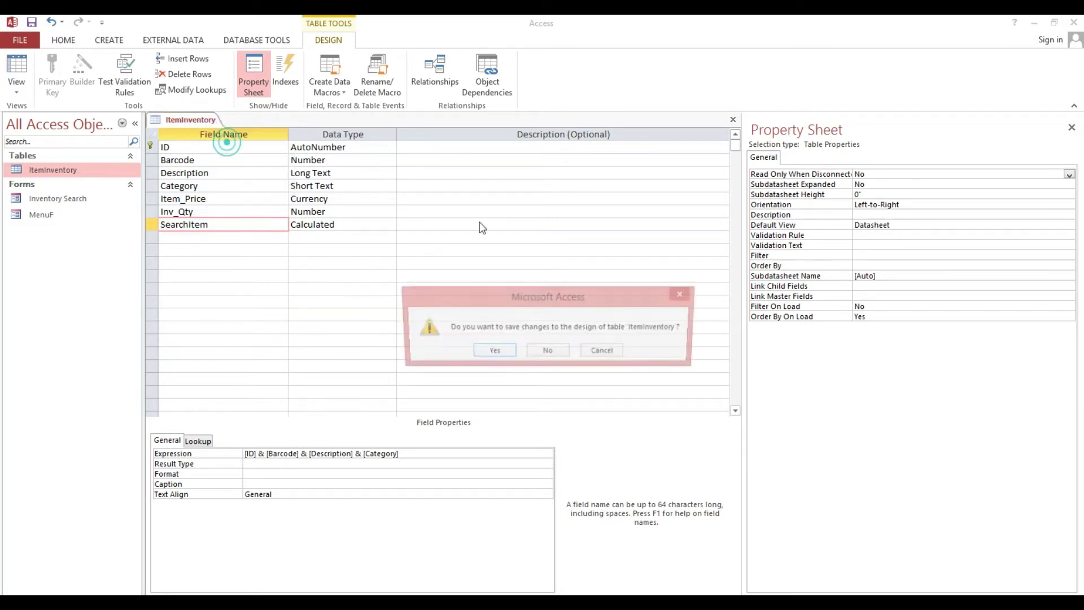
Save the table design changes and open the Inventory Search form in Design view
left_click(487, 351)
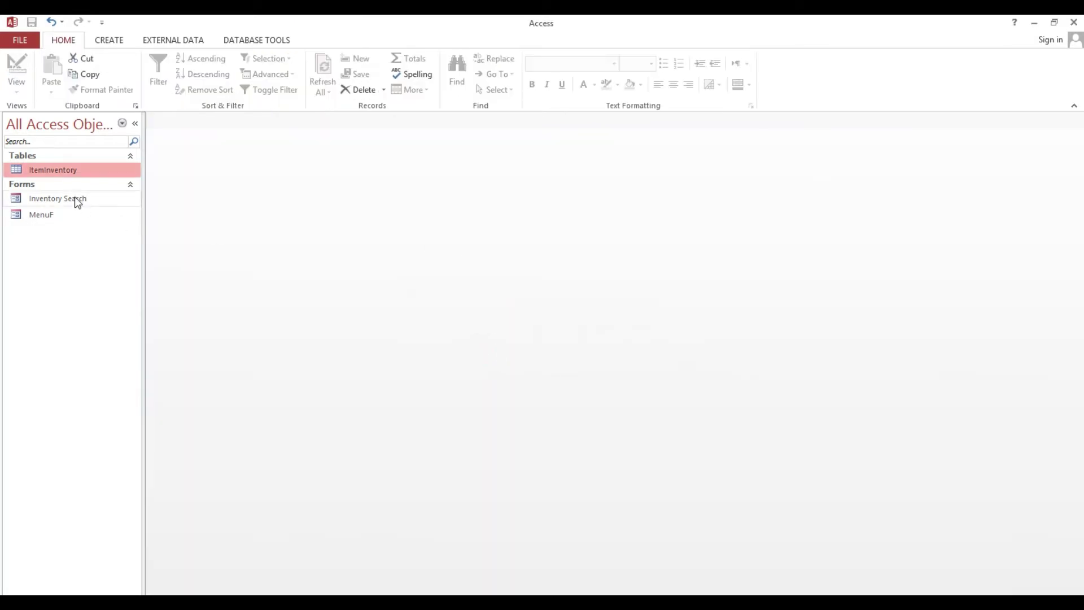
double_click(75, 198)
right_click(183, 163)
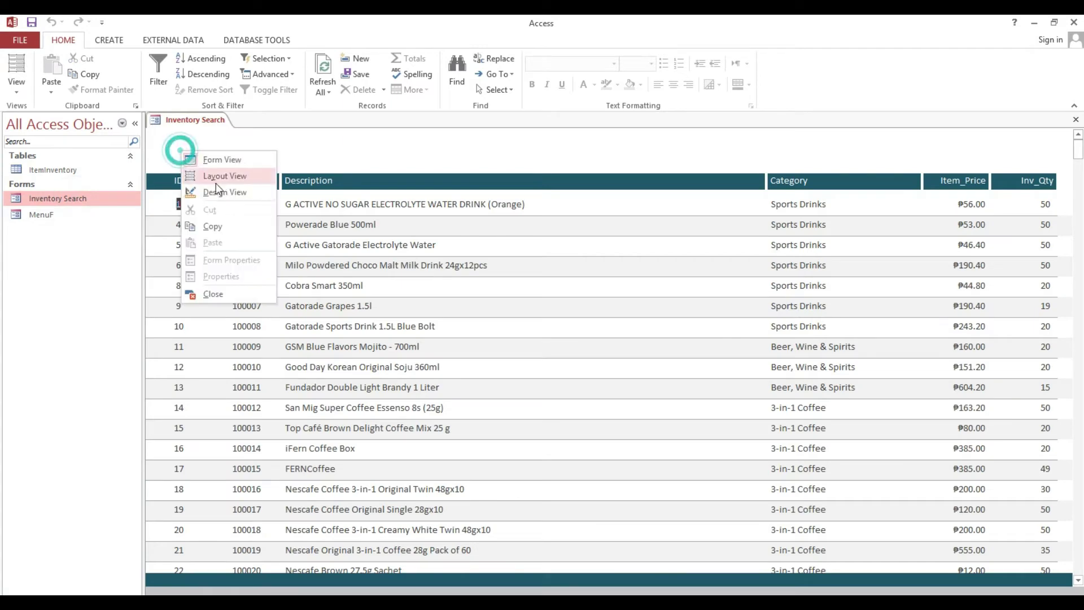
left_click(219, 190)
left_click(257, 168)
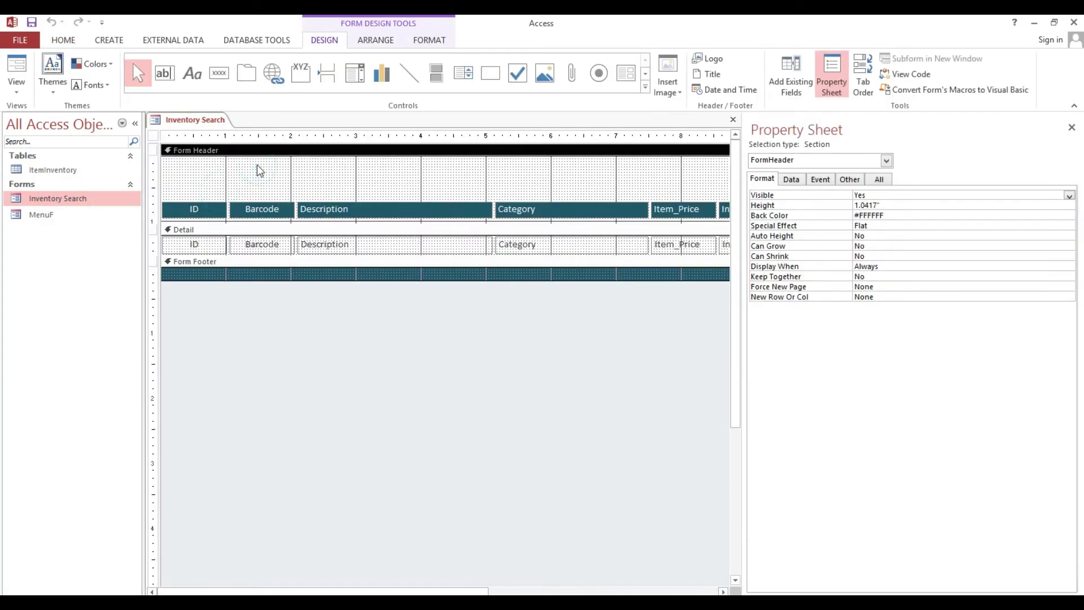
Draw a plain command button, Command22, at the Form Header's left edge without the wizard
left_click(218, 74)
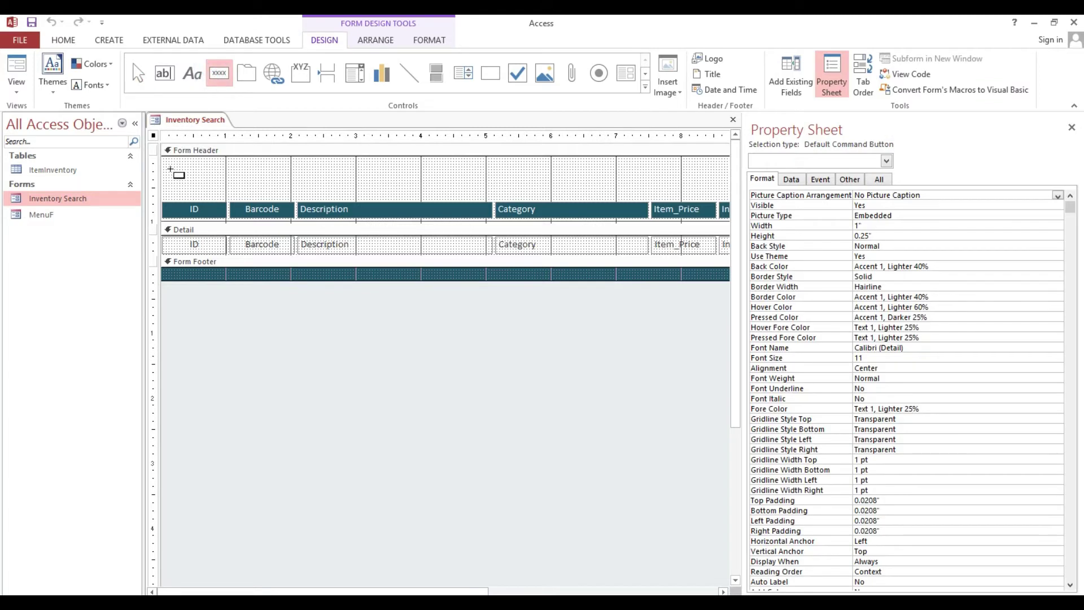
left_click_drag(169, 166, 346, 194)
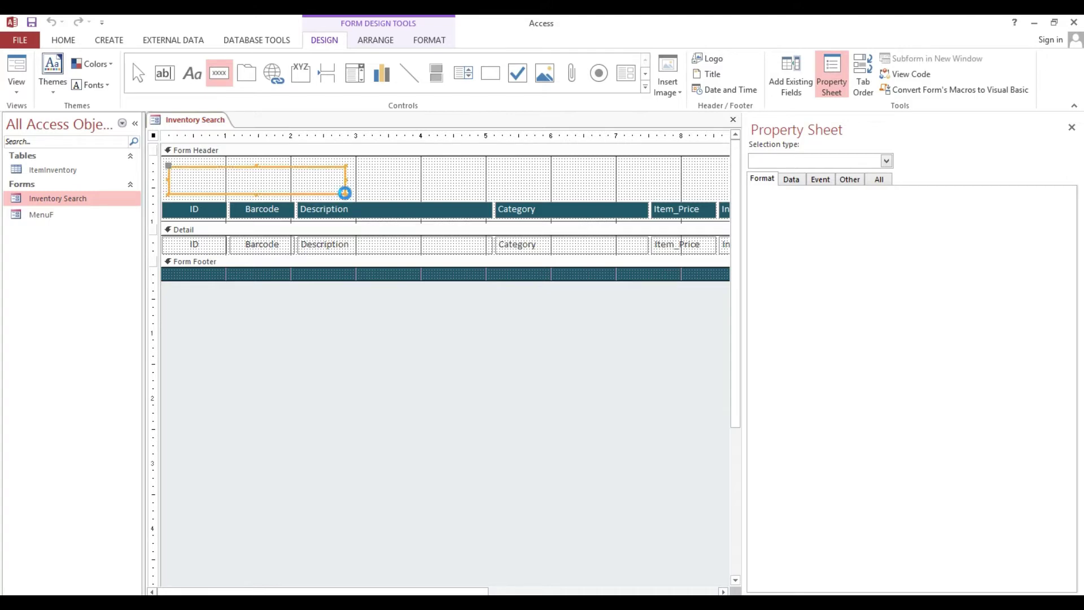
left_click(484, 335)
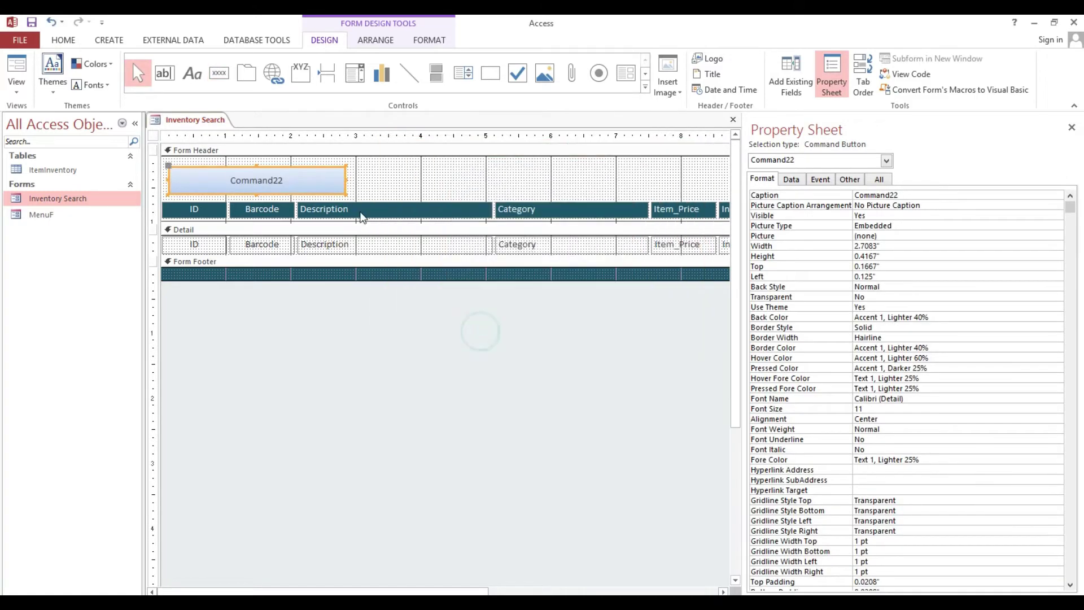
left_click_drag(333, 170, 357, 179)
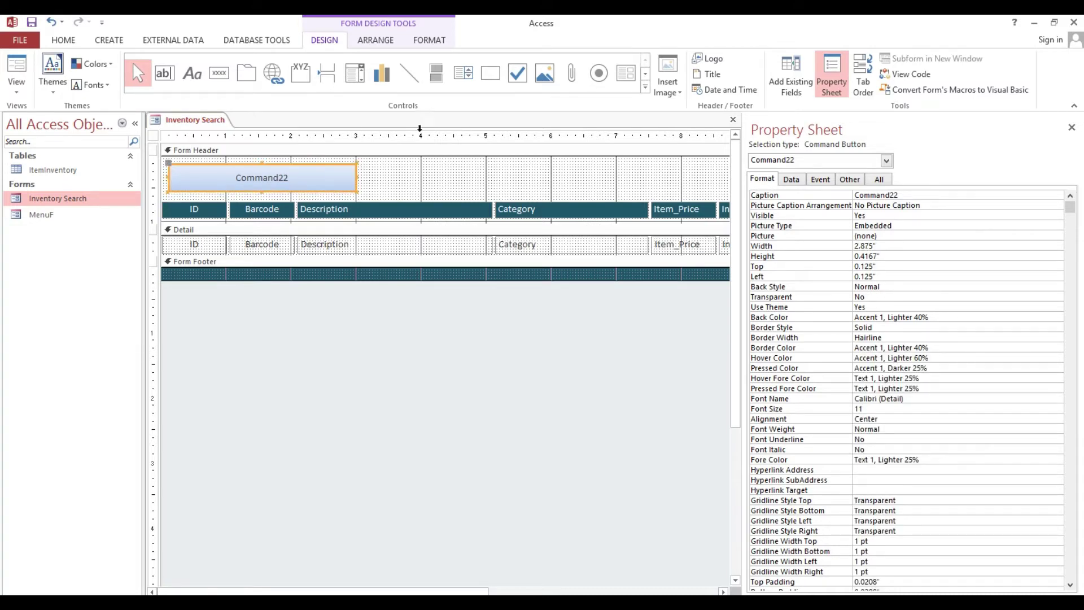
Give the header button a rounded-corner shape and an outline-only Quick Style
left_click(440, 44)
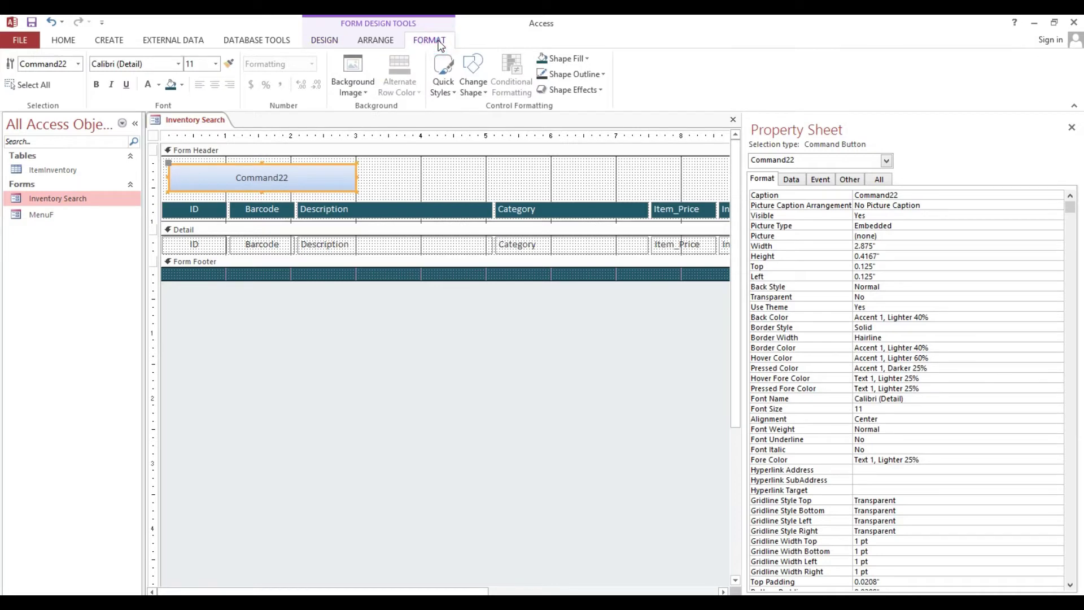
left_click(473, 86)
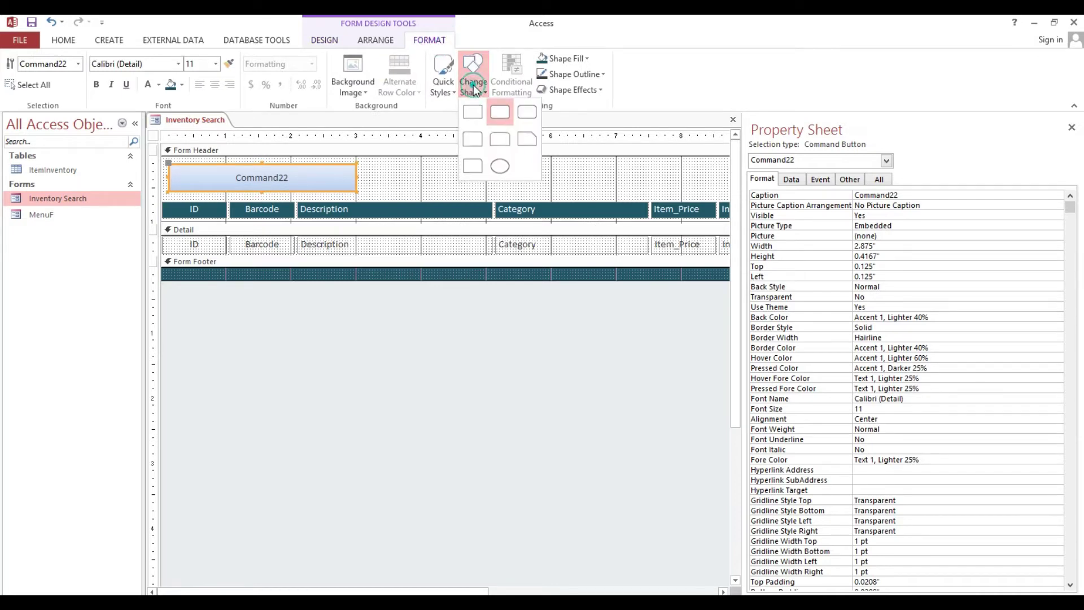
left_click(530, 113)
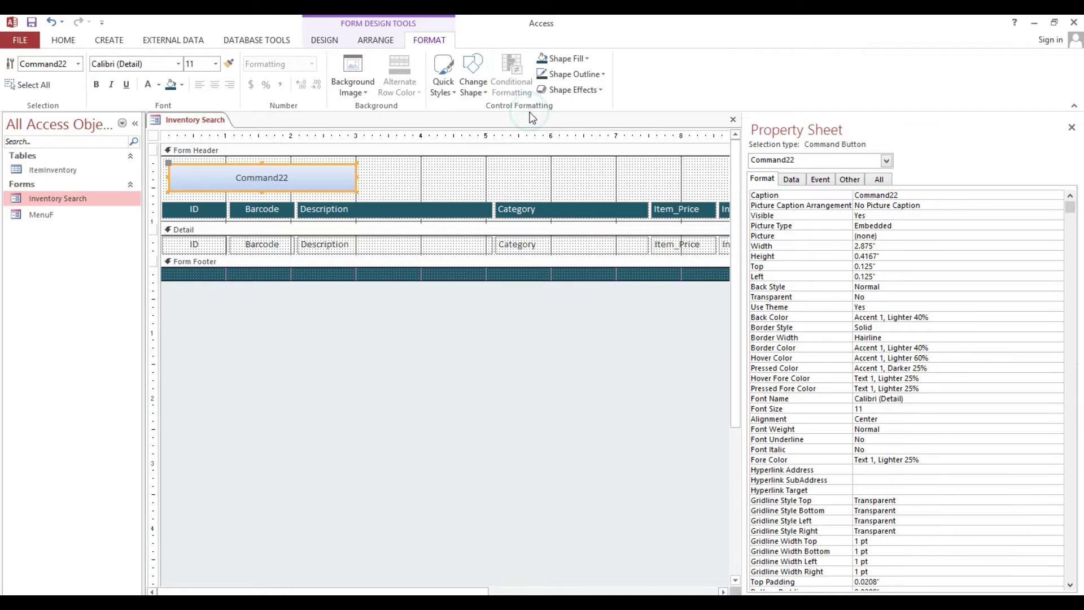
left_click(444, 86)
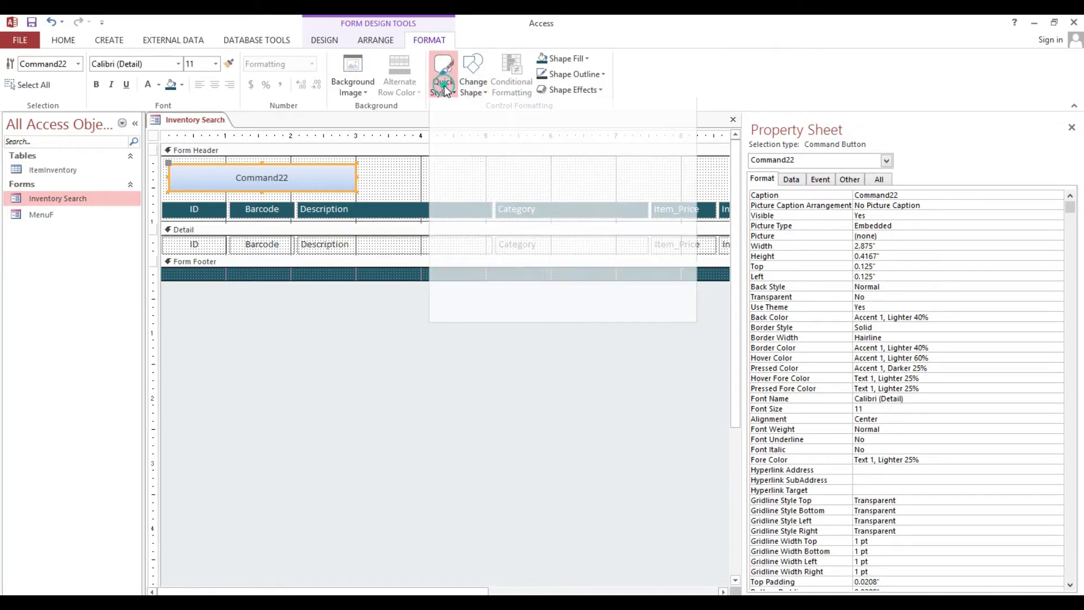
left_click(636, 121)
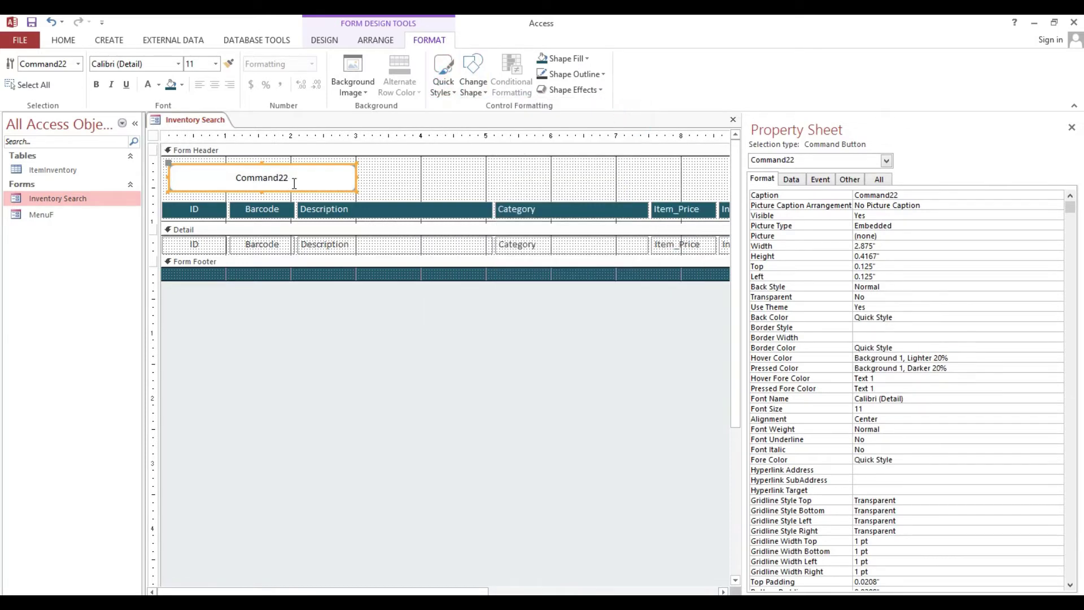
Clear the Command22 caption so the button is blank
double_click(931, 195)
key("Delete")
key("Return")
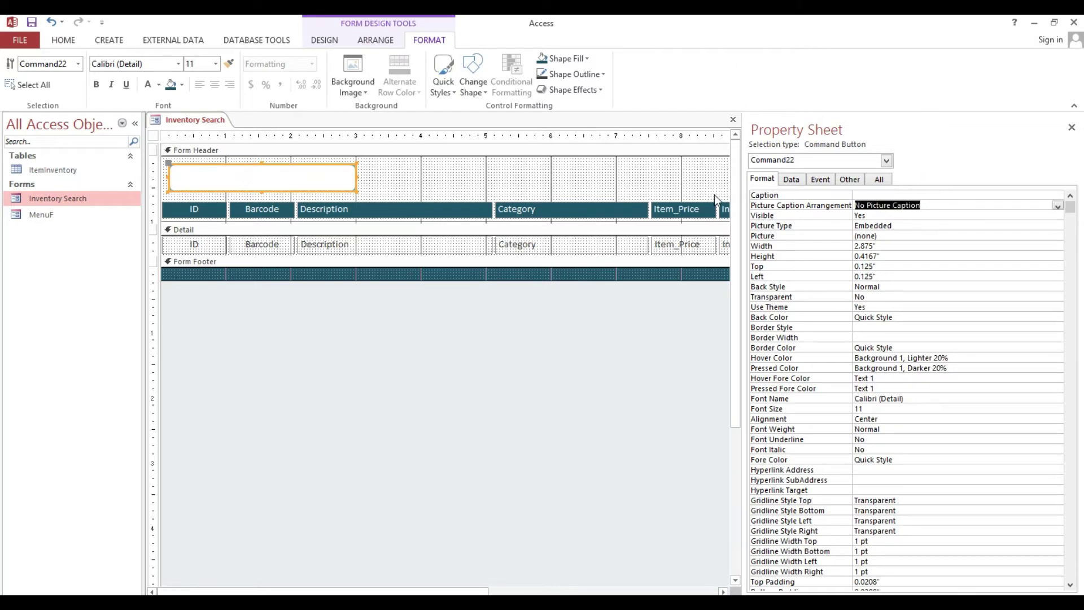
left_click(397, 179)
left_click(351, 180)
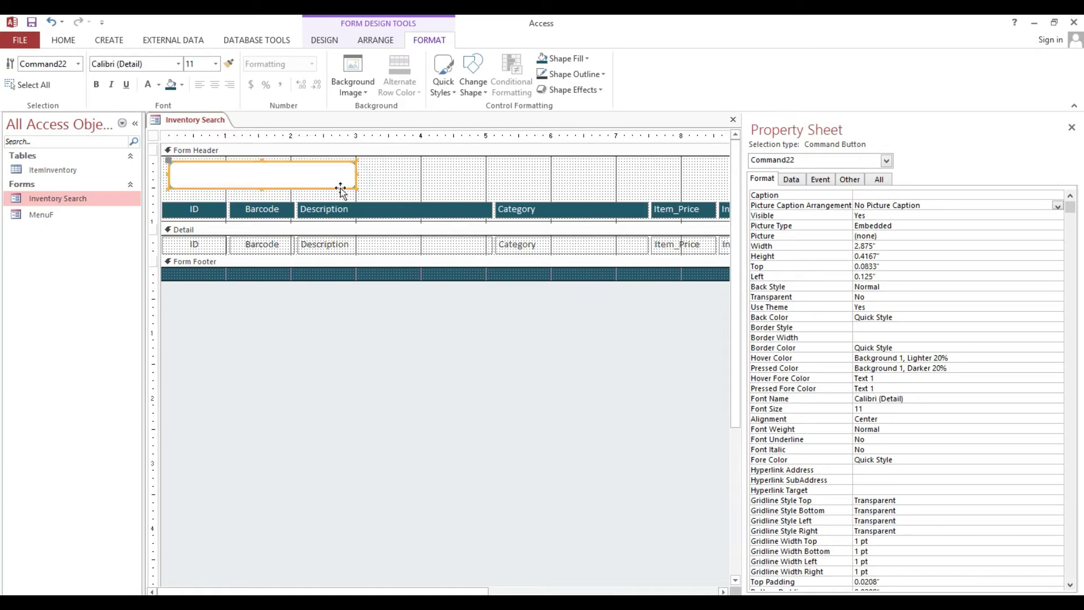
left_click(341, 187)
Widen the header button slightly to the right
left_click(386, 174)
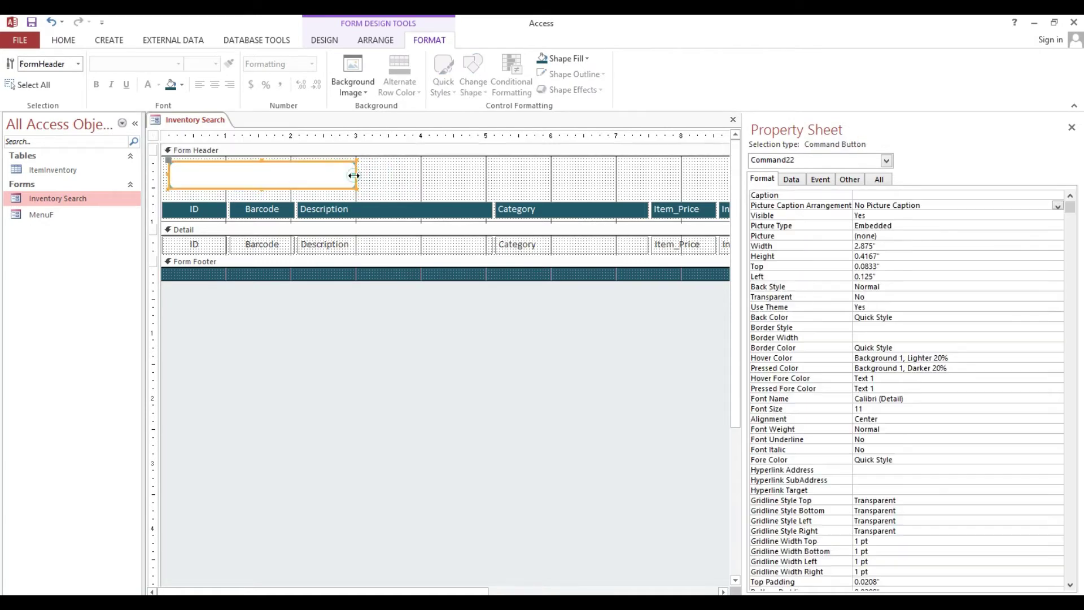
left_click_drag(356, 176, 365, 176)
left_click(379, 174)
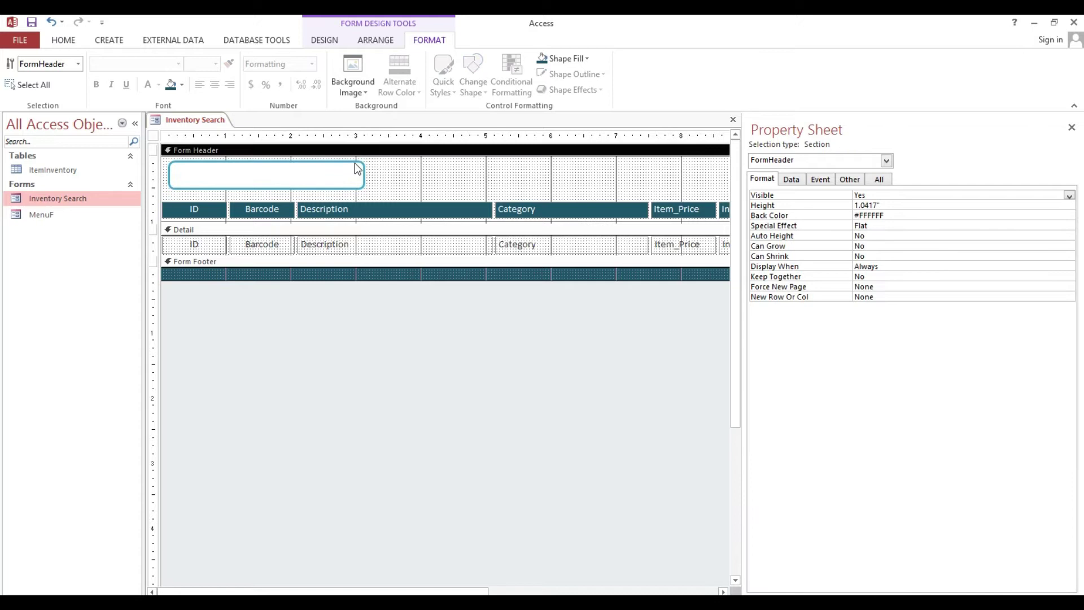
left_click(354, 165)
left_click(411, 170)
left_click(325, 41)
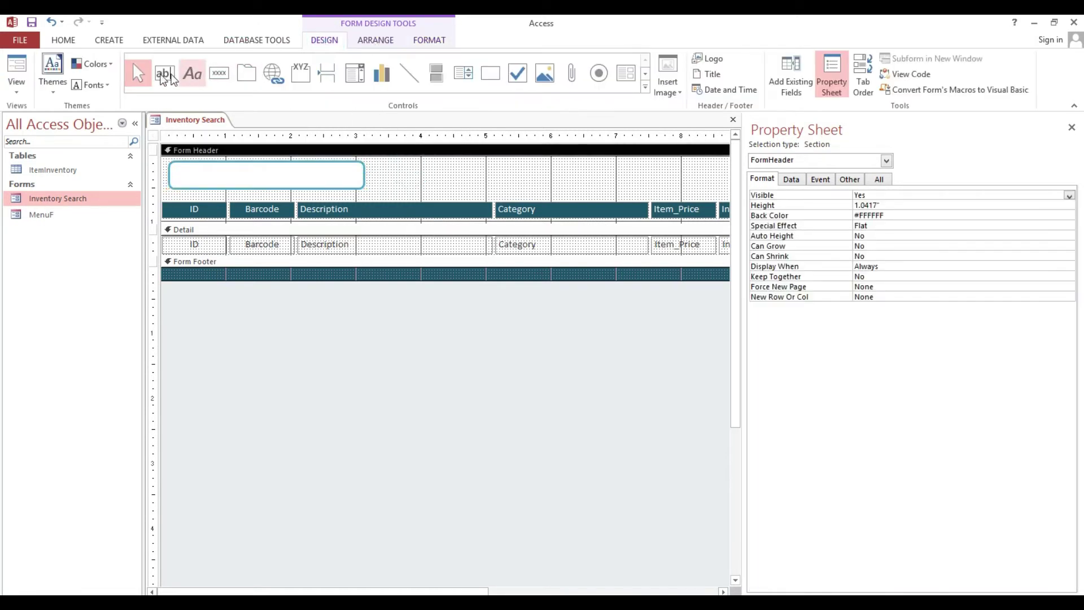
Draw an unbound text box inside the header button and delete its attached label
left_click(163, 73)
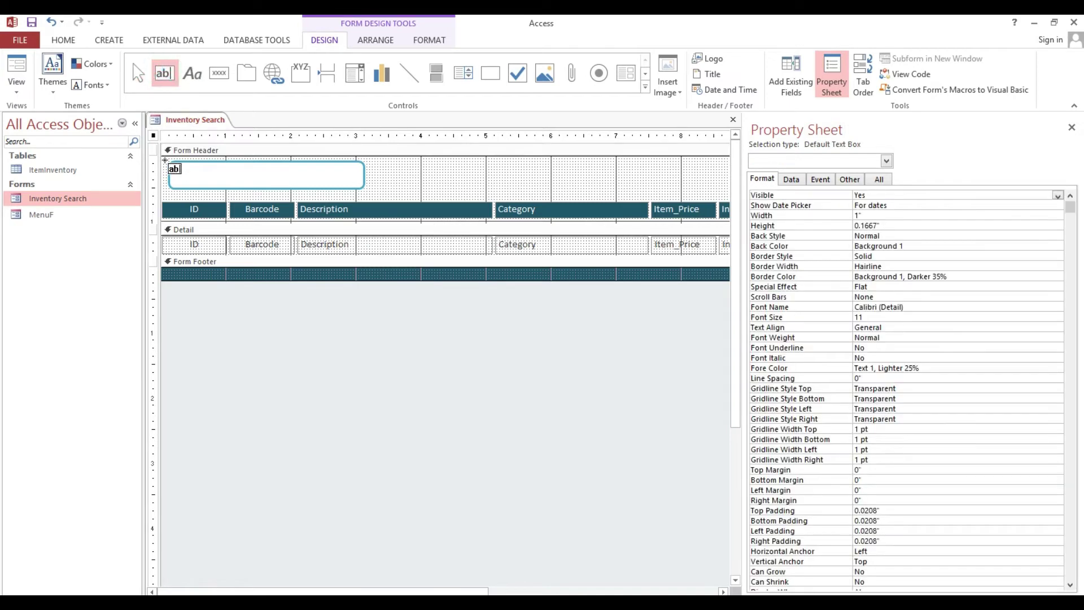
left_click_drag(174, 164, 354, 184)
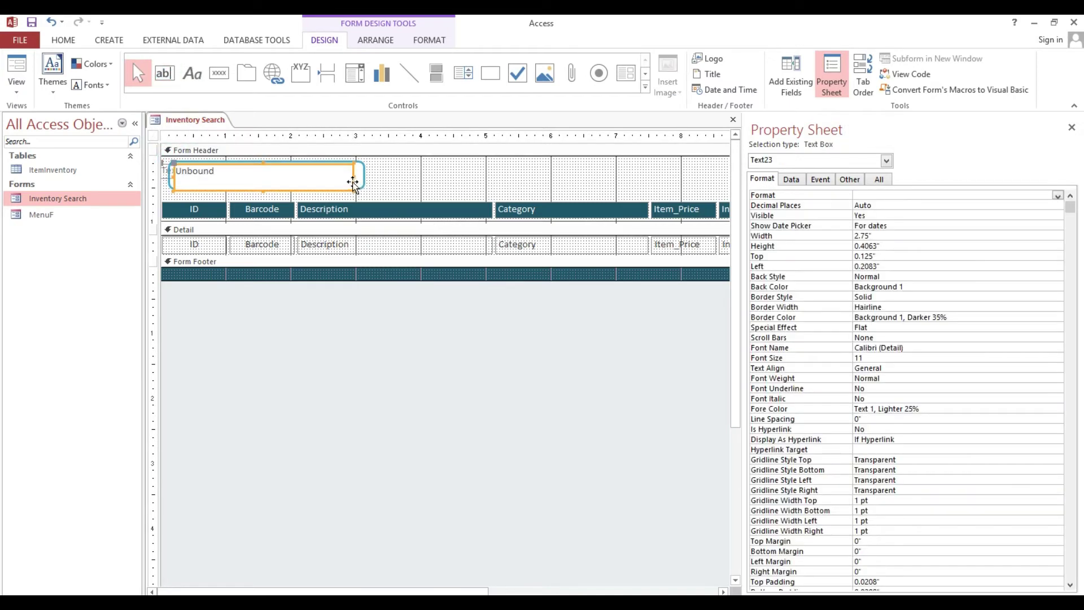
left_click(164, 168)
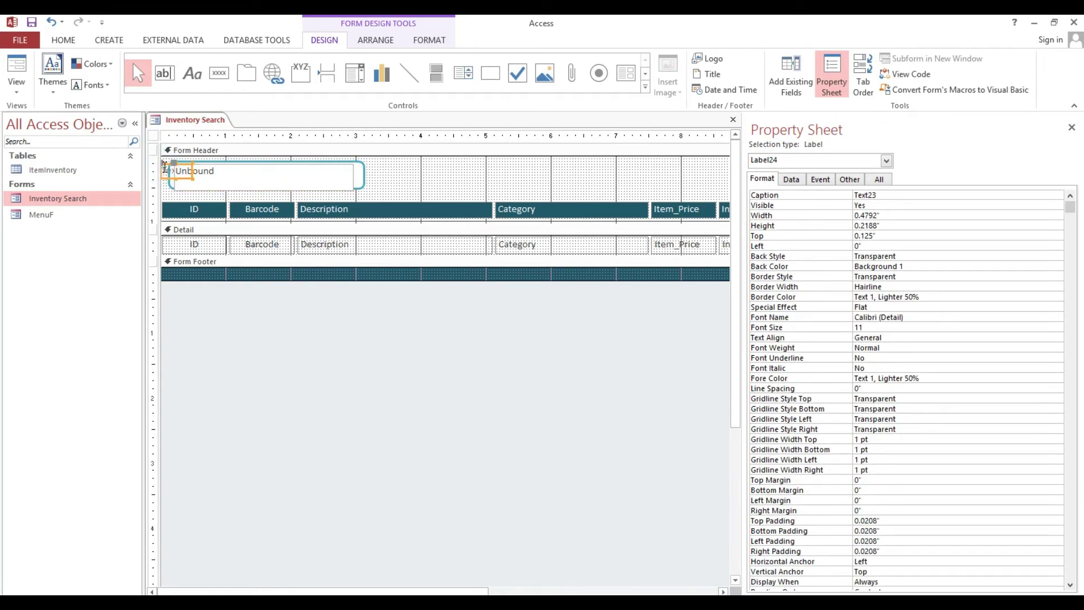
key("Delete")
Nudge the text box's size and position to fit inside the rounded button
left_click(206, 171)
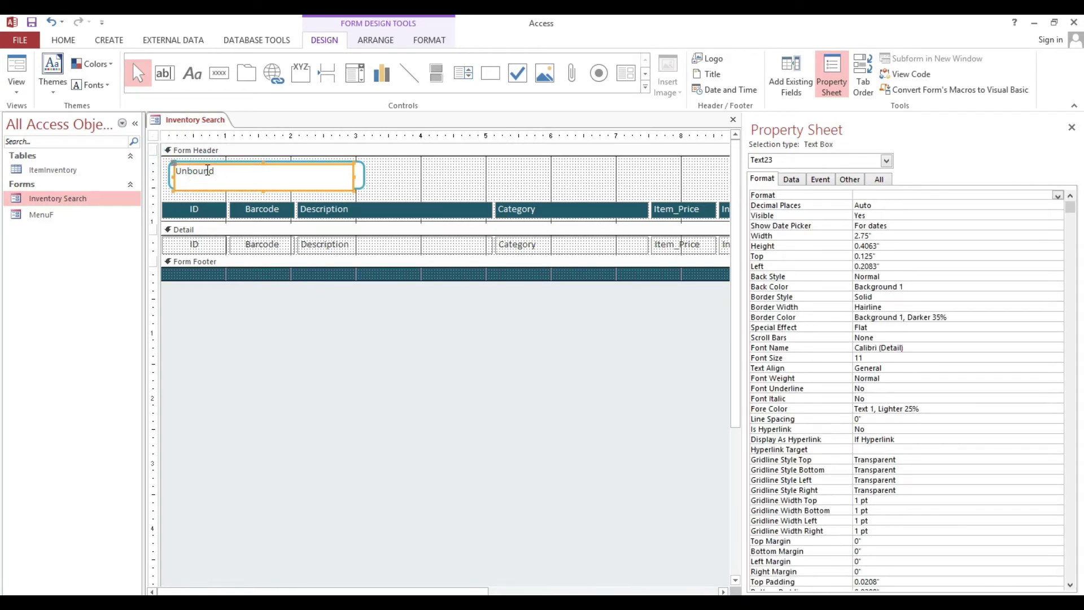
key("shift+Up")
key("shift+Up")
key("shift+Right")
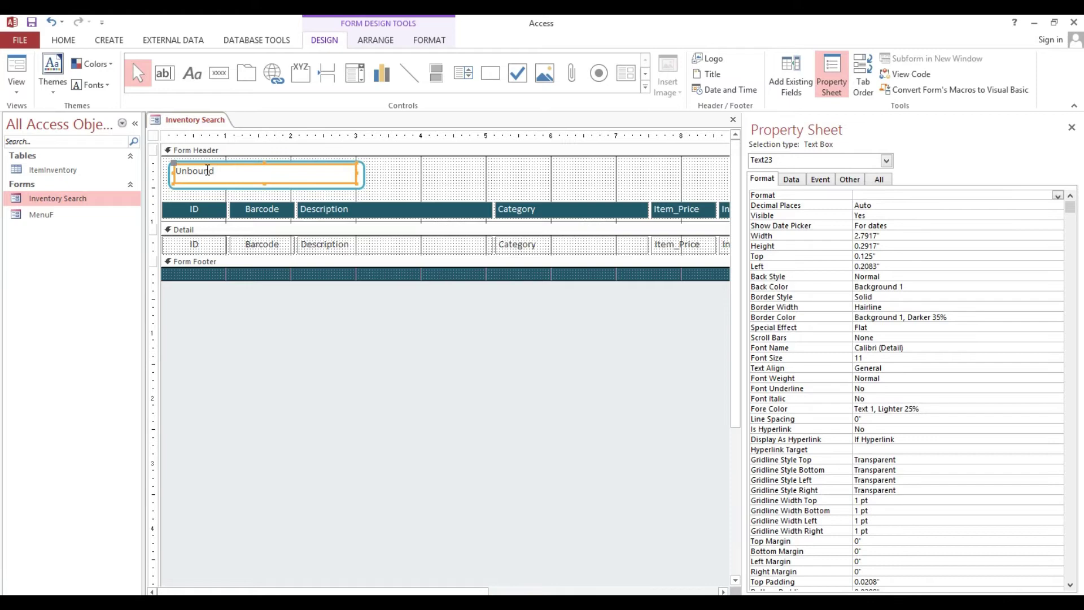
key("Down")
key("shift+Up")
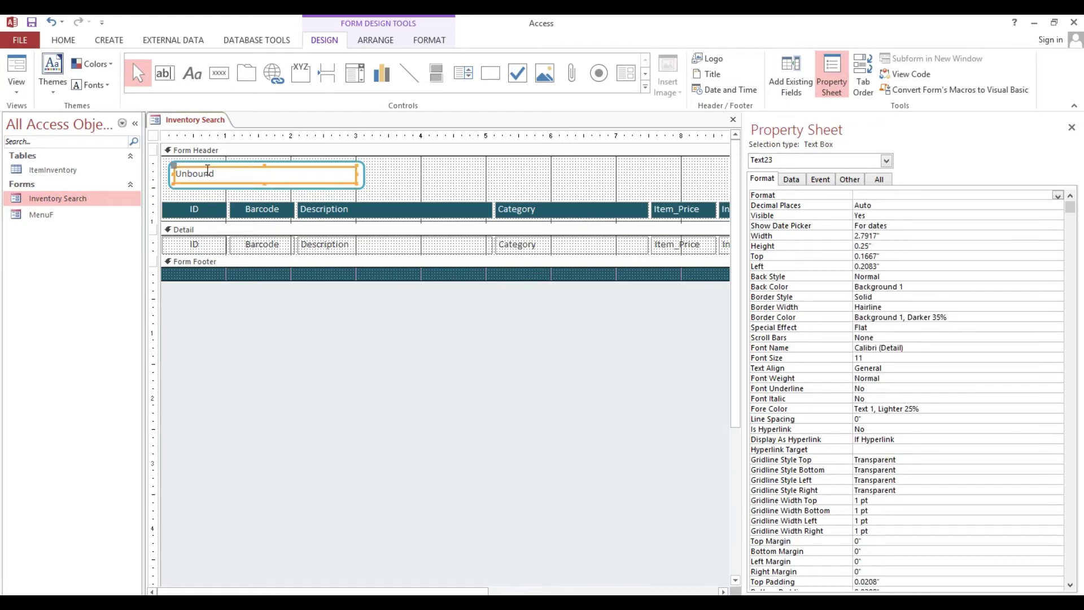
key("shift+Down")
key("ctrl+Up")
key("ctrl+Up")
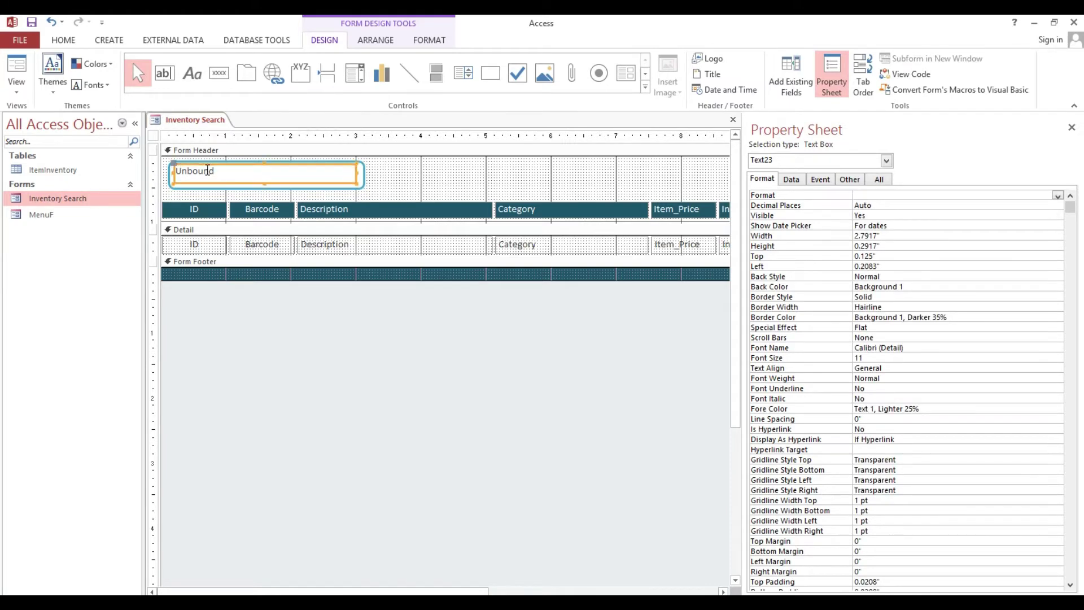
key("ctrl+Up")
key("ctrl+Right")
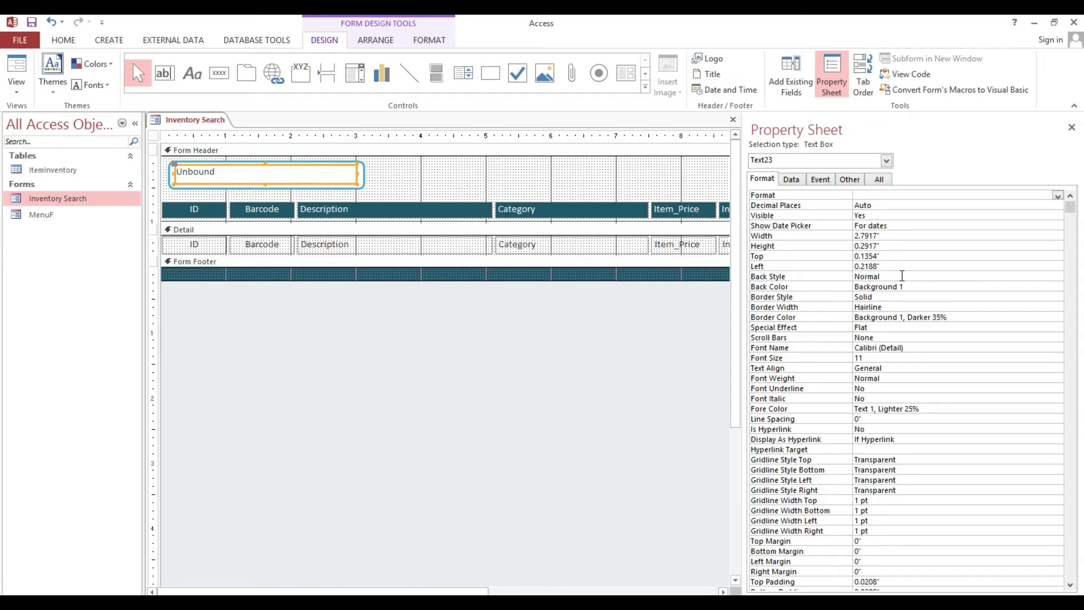
Set the text box's Back Style and Border Style to Transparent
double_click(902, 276)
left_click(907, 297)
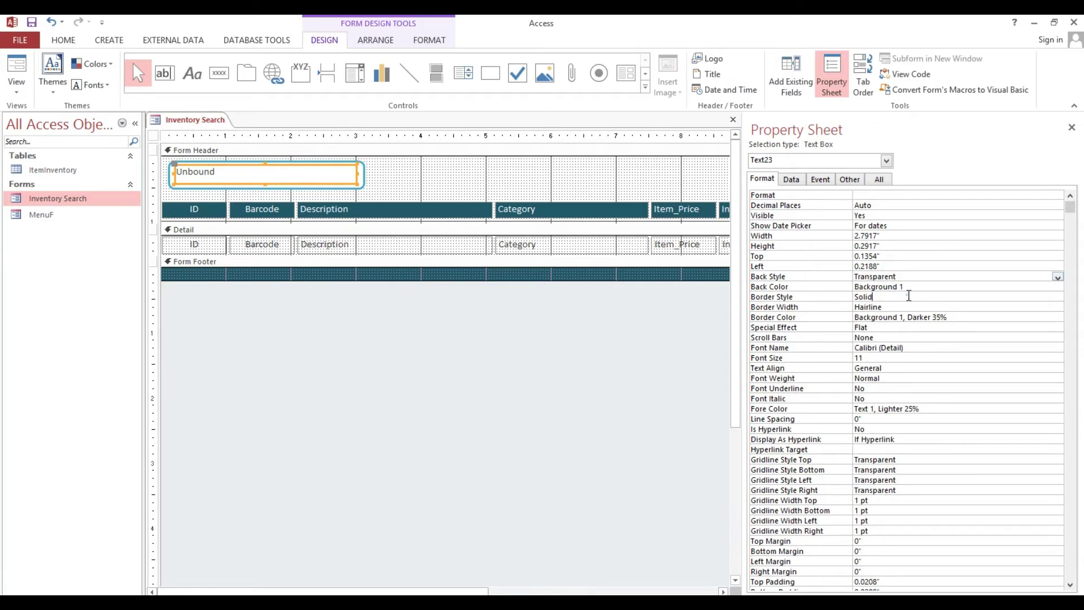
left_click(1057, 298)
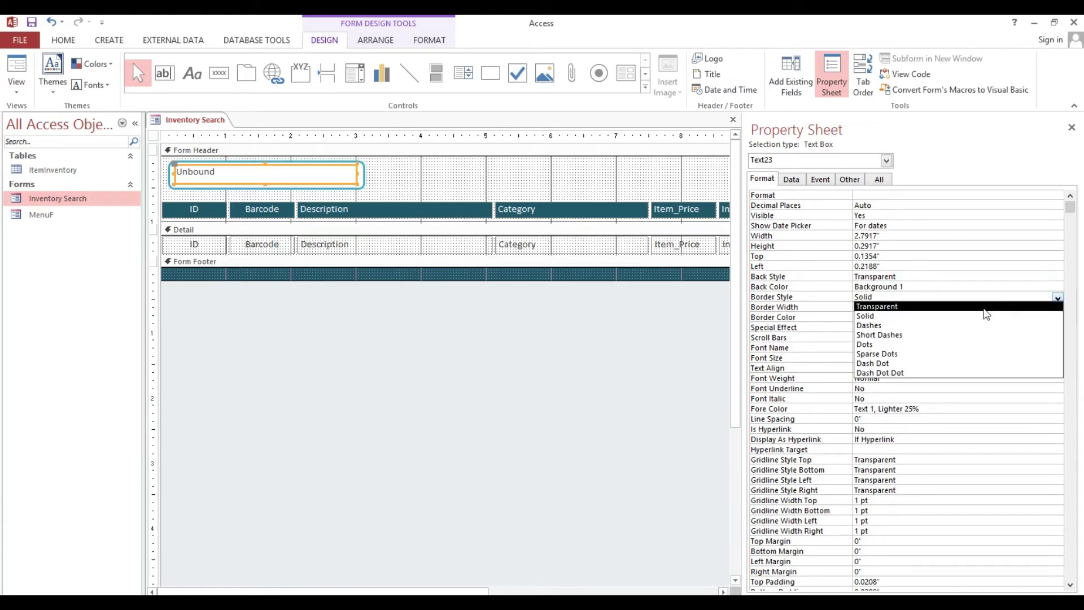
left_click(976, 306)
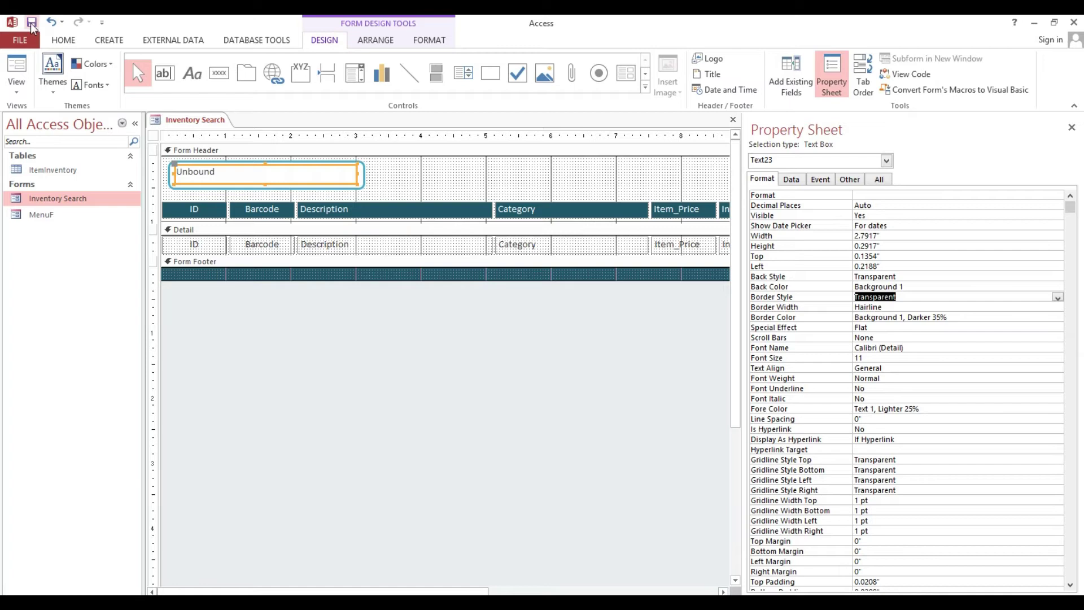
left_click(17, 65)
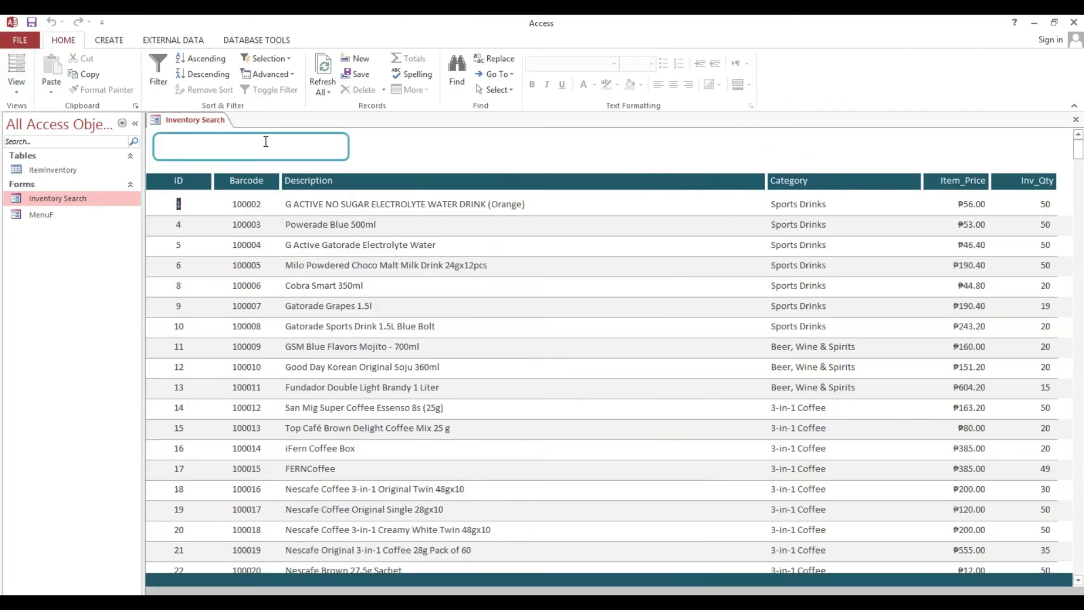
left_click(266, 141)
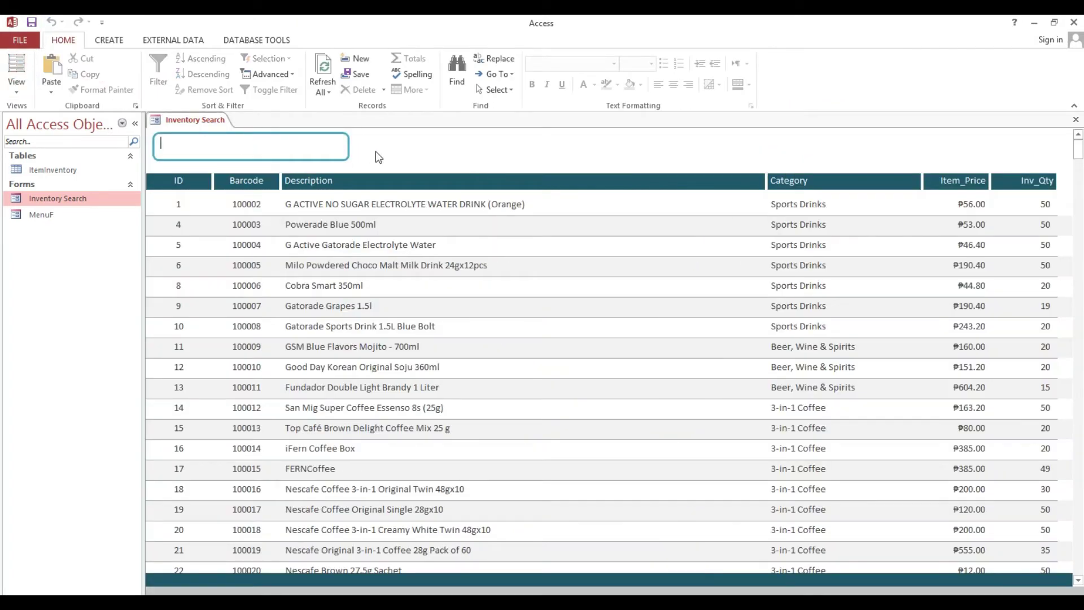
right_click(405, 142)
left_click(438, 178)
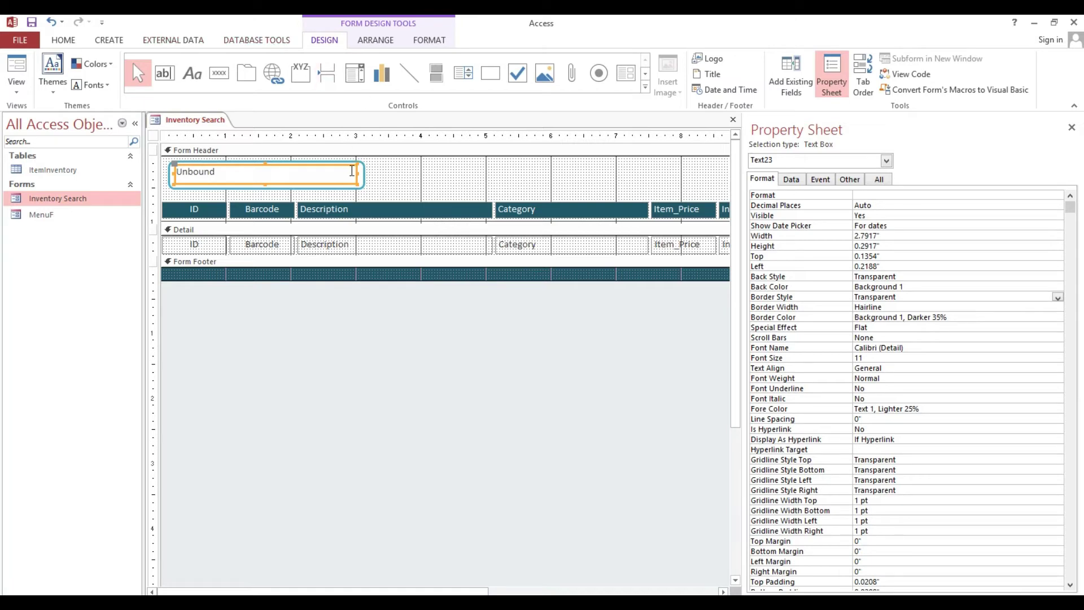
Set the search text box's control margins to Narrow
left_click(376, 40)
left_click(525, 90)
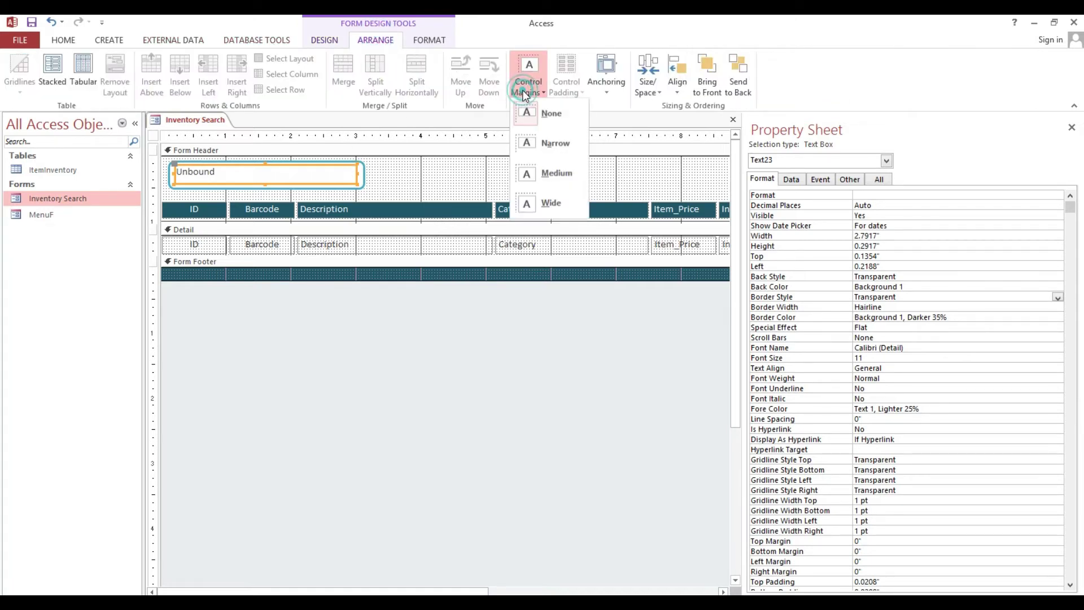
left_click(541, 145)
Nudge the search box down and right and widen it to about 2.8646"
left_click(450, 172)
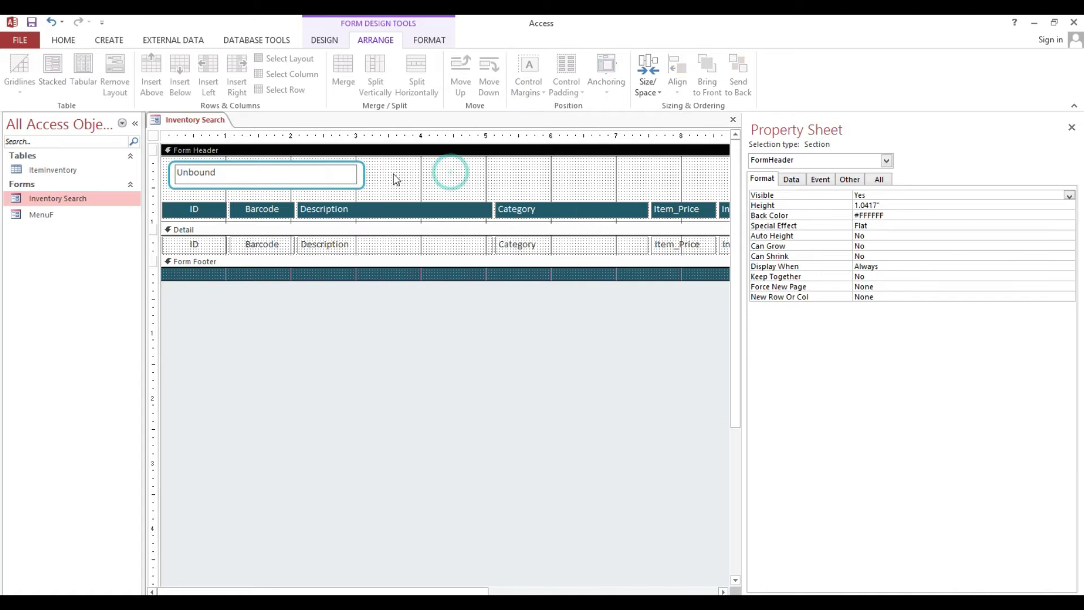
left_click(212, 180)
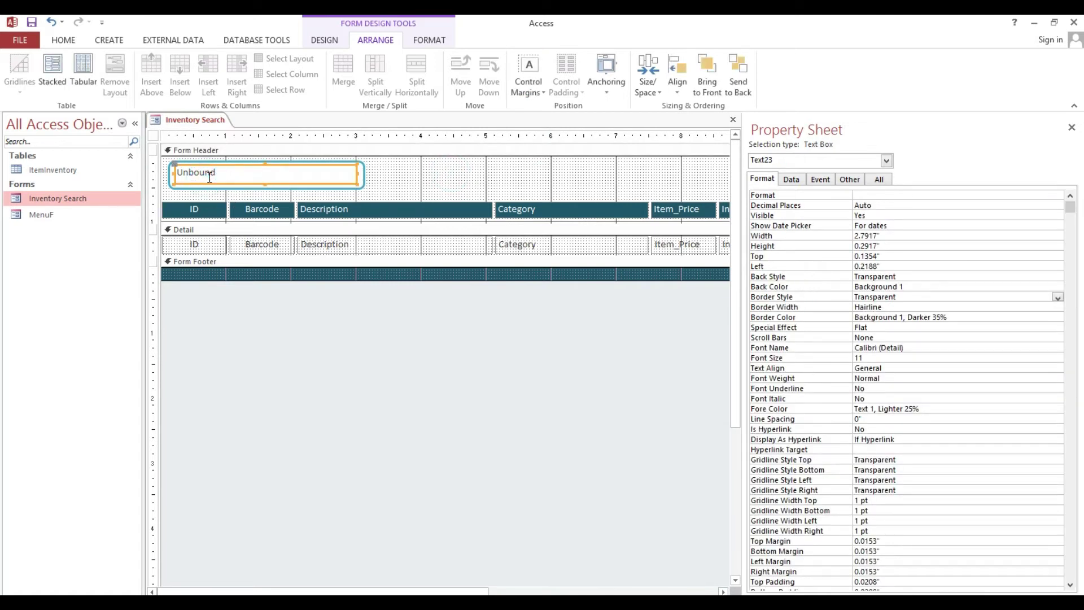
key("Left")
key("Left")
key("Left")
key("Left")
key("Left")
key("Up")
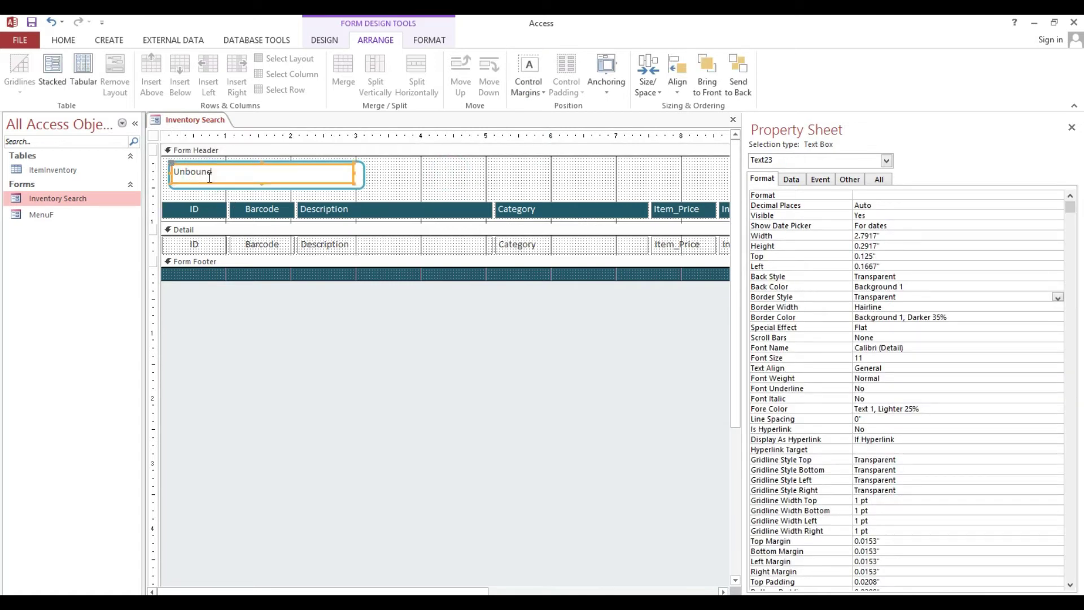
key("Right")
key("Down")
key("shift+Right")
key("shift+Right")
key("shift+Right")
key("shift+Right")
key("shift+Right")
key("shift+Right")
key("shift+Right")
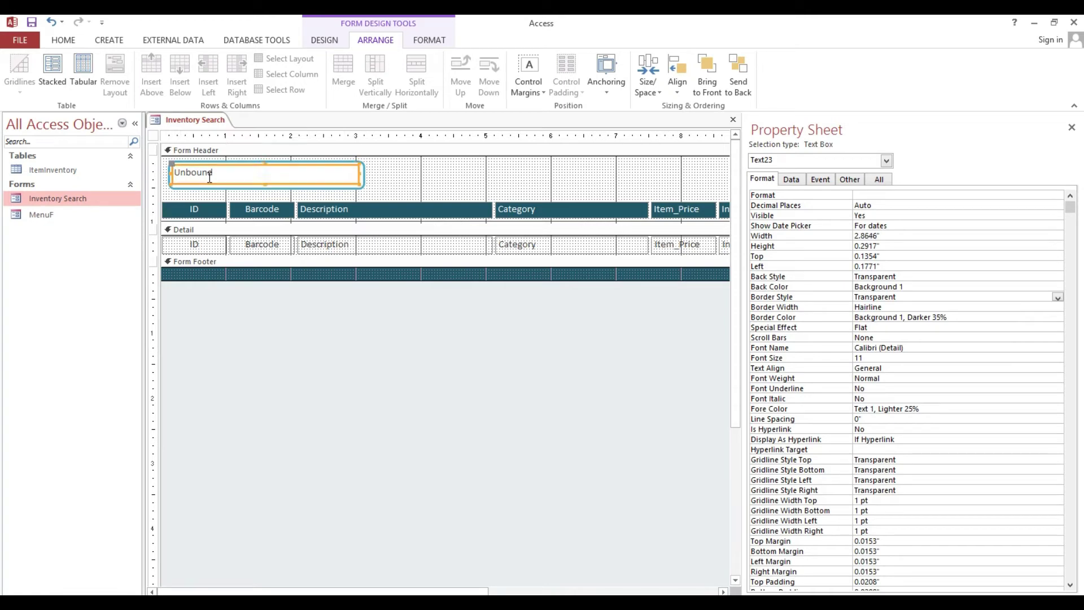
left_click(436, 184)
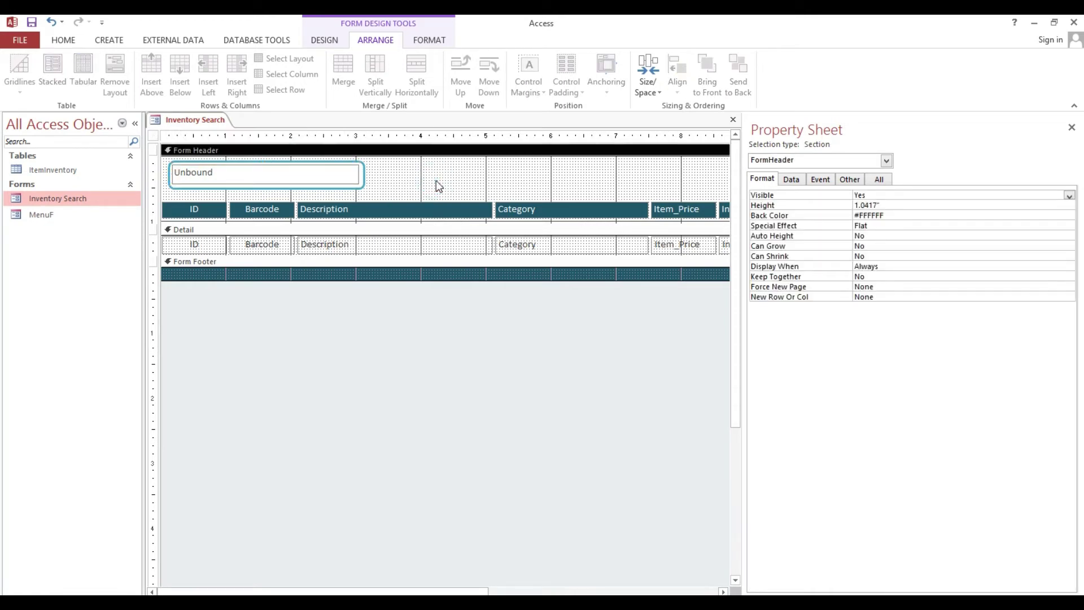
Draw a plain command button right of the search box and caption it 'Search'
left_click(325, 39)
left_click(219, 69)
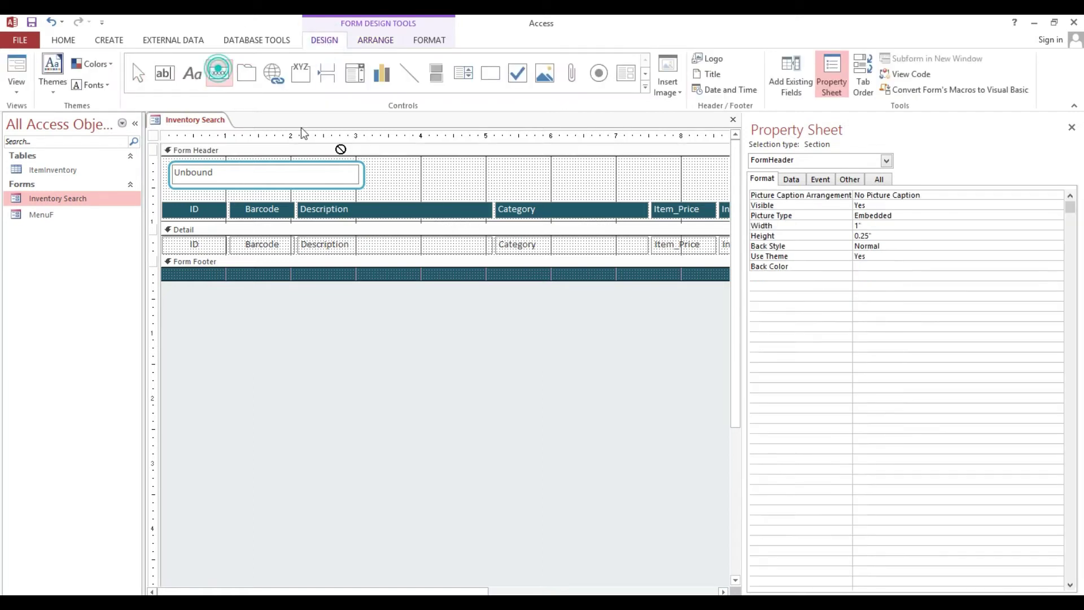
left_click_drag(369, 164, 420, 185)
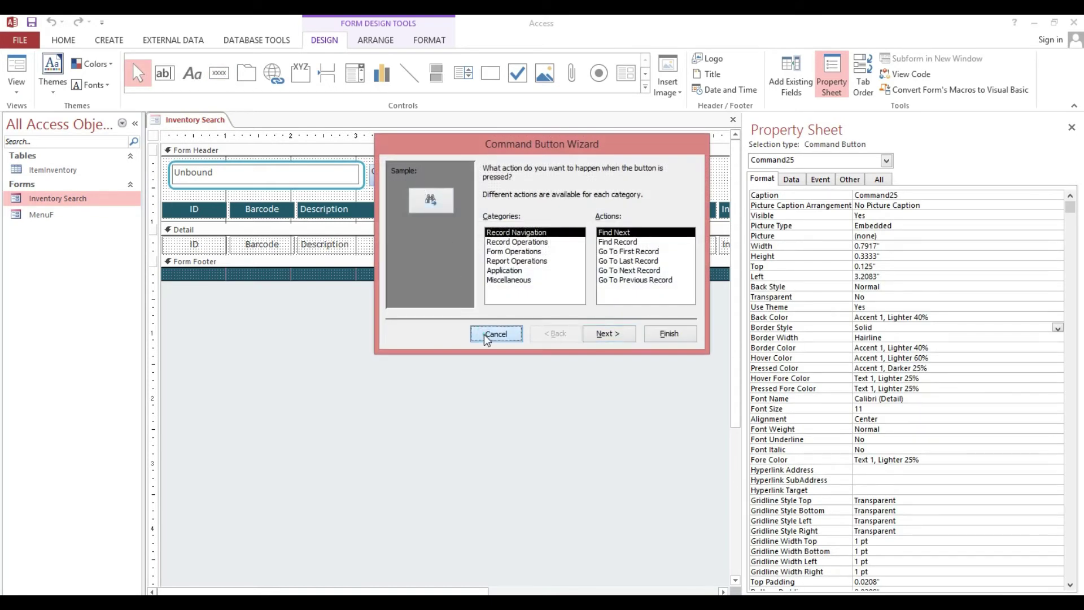
left_click(496, 333)
left_click(921, 195)
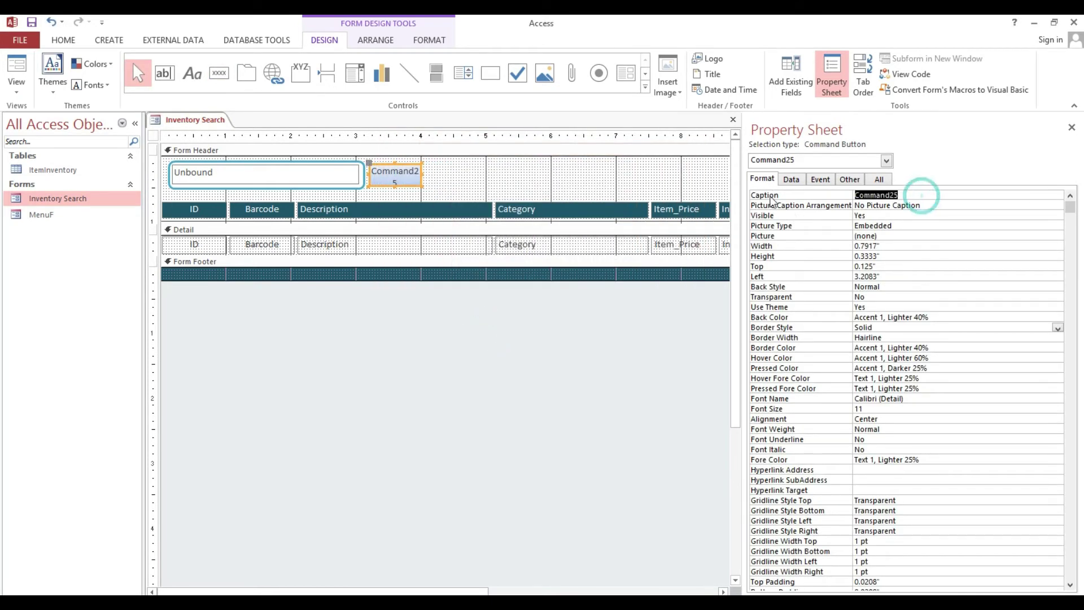
type("Se")
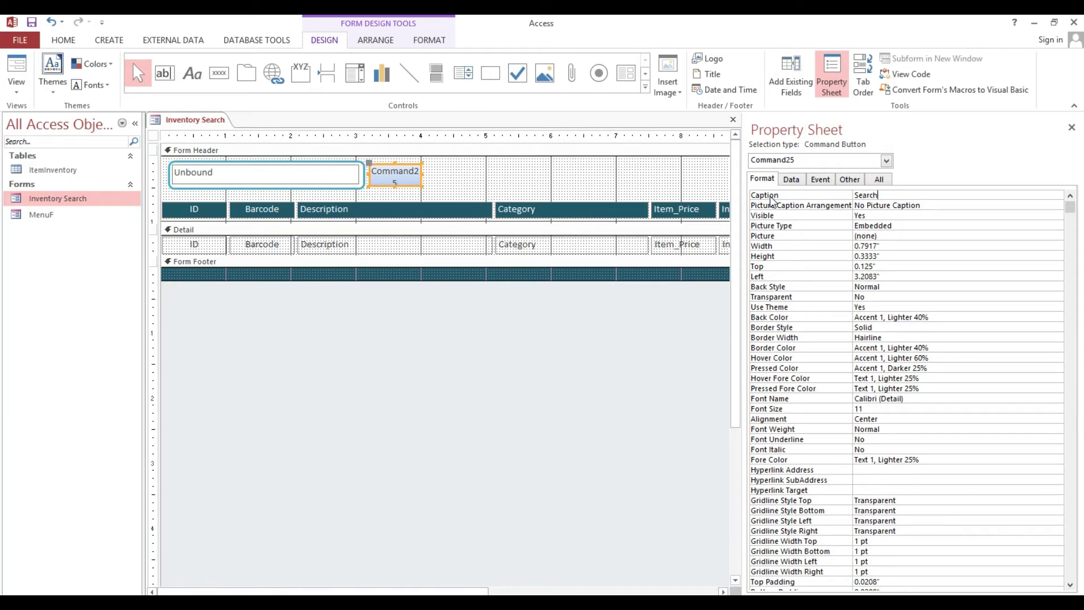
type("arch")
key("Return")
Give the Search button a rounded shape and a teal Quick Style
left_click(429, 40)
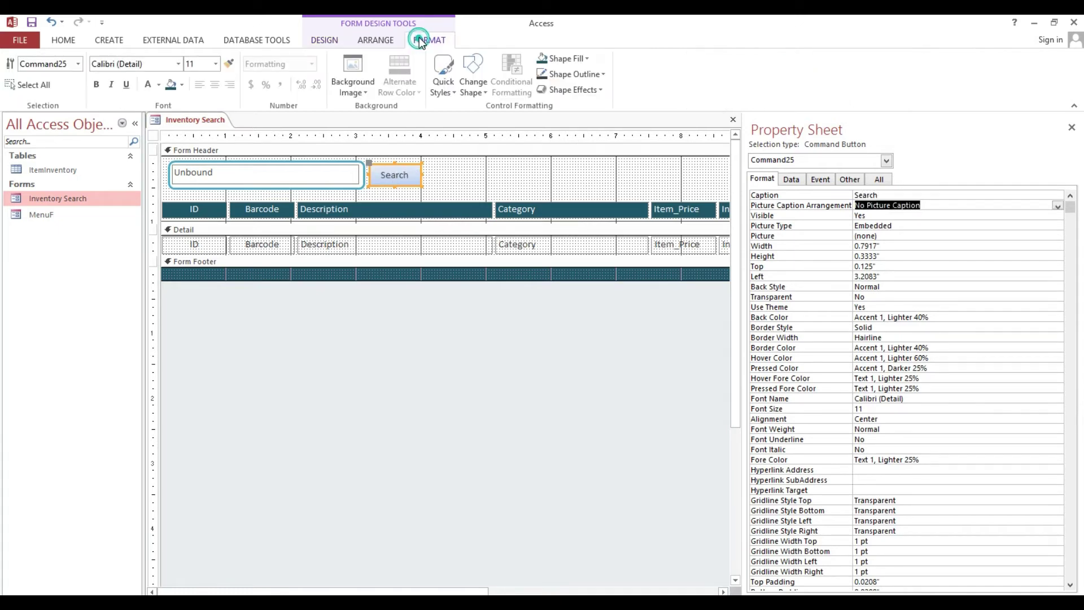
left_click(477, 85)
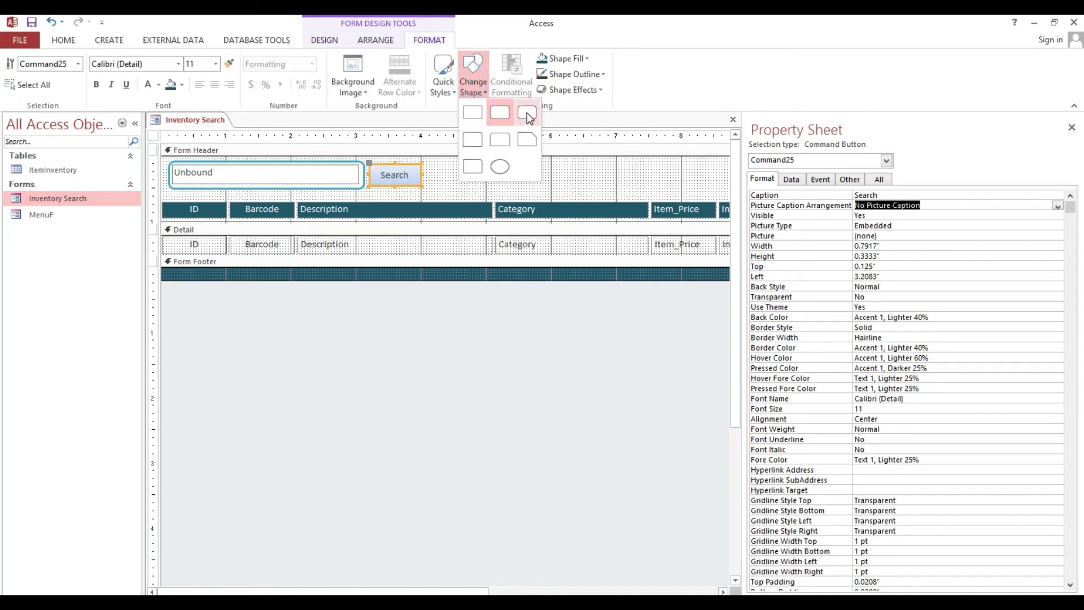
left_click(525, 113)
left_click(443, 77)
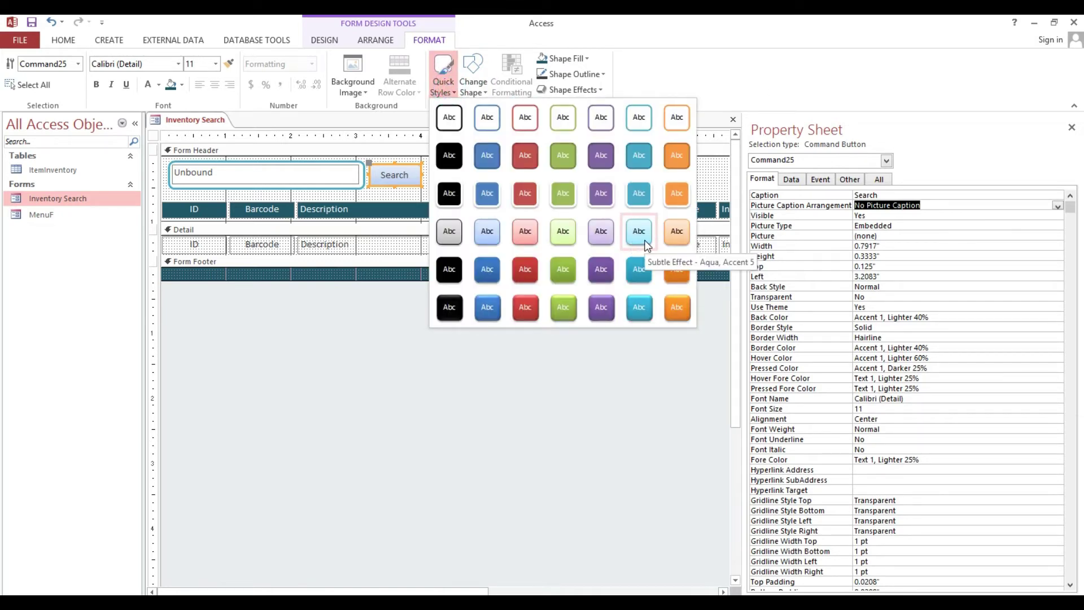
left_click(638, 193)
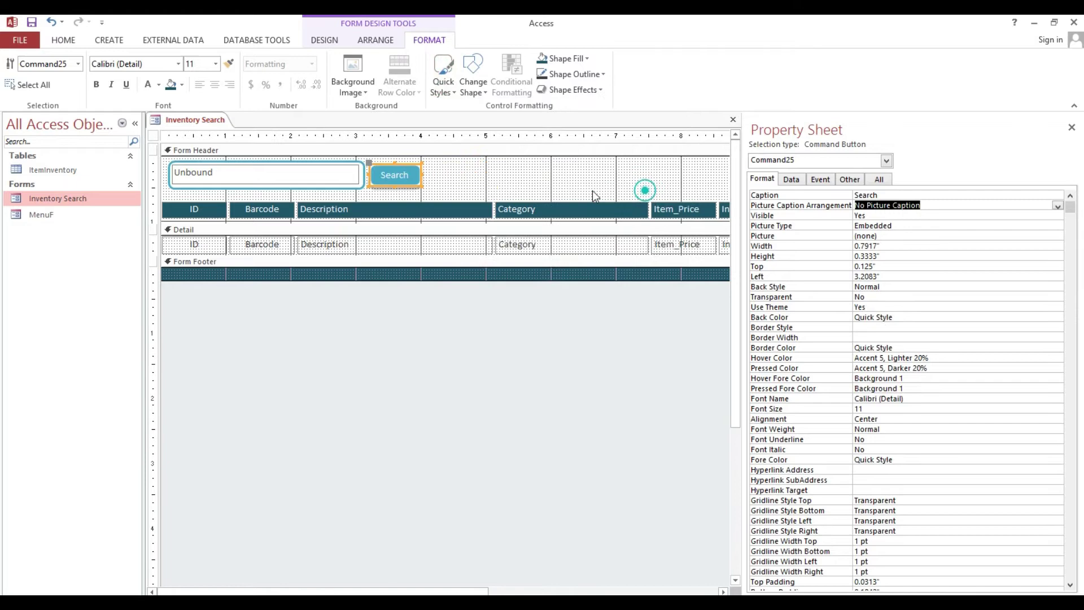
left_click(455, 170)
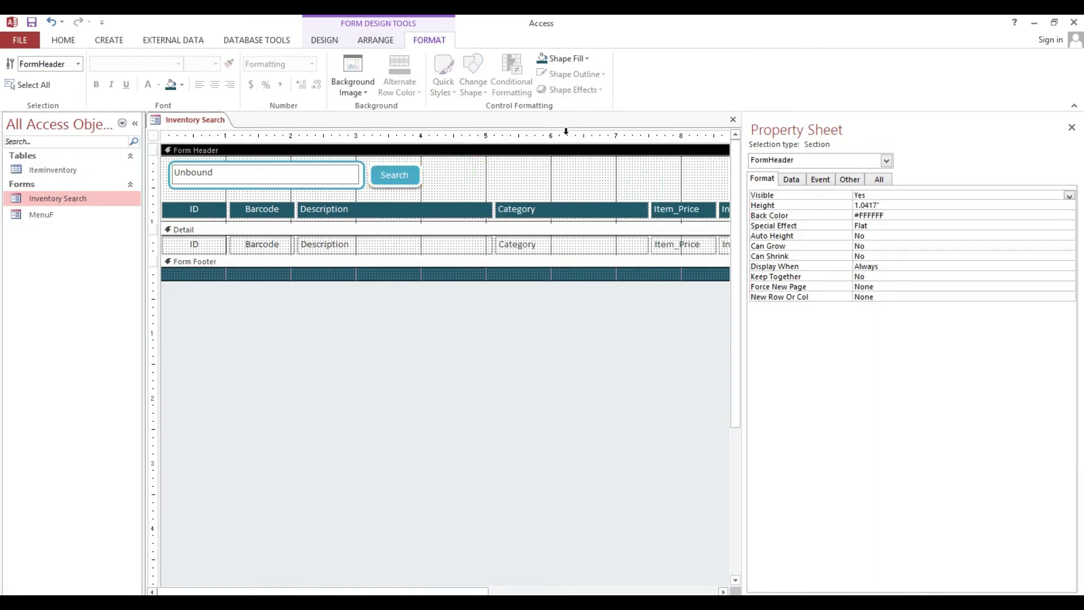
Draw a plain command button right of Search and caption it 'Clear'
left_click(328, 39)
left_click(217, 72)
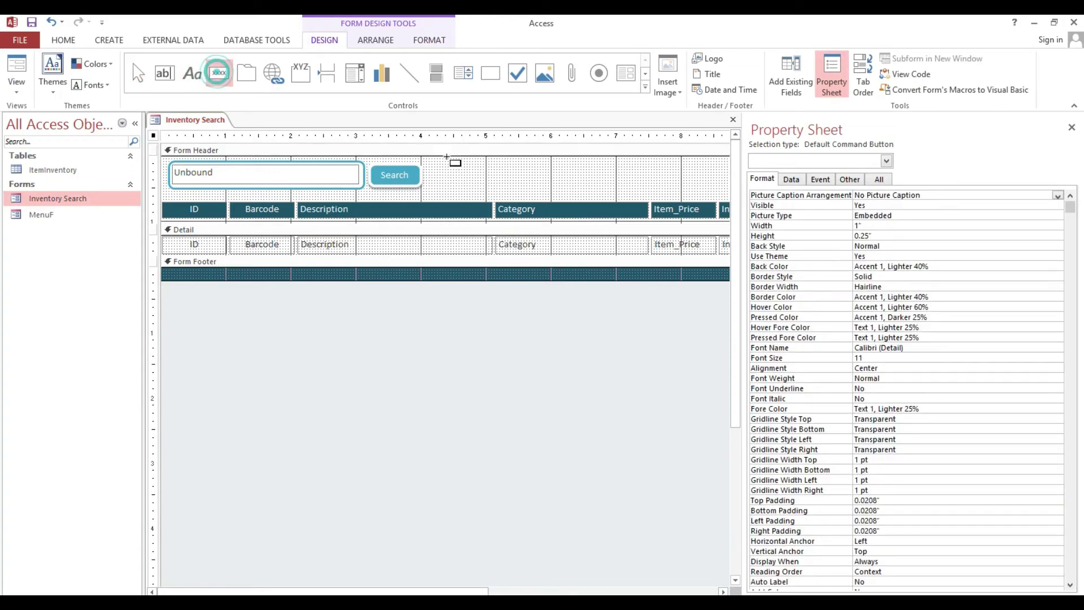
left_click_drag(426, 168, 467, 187)
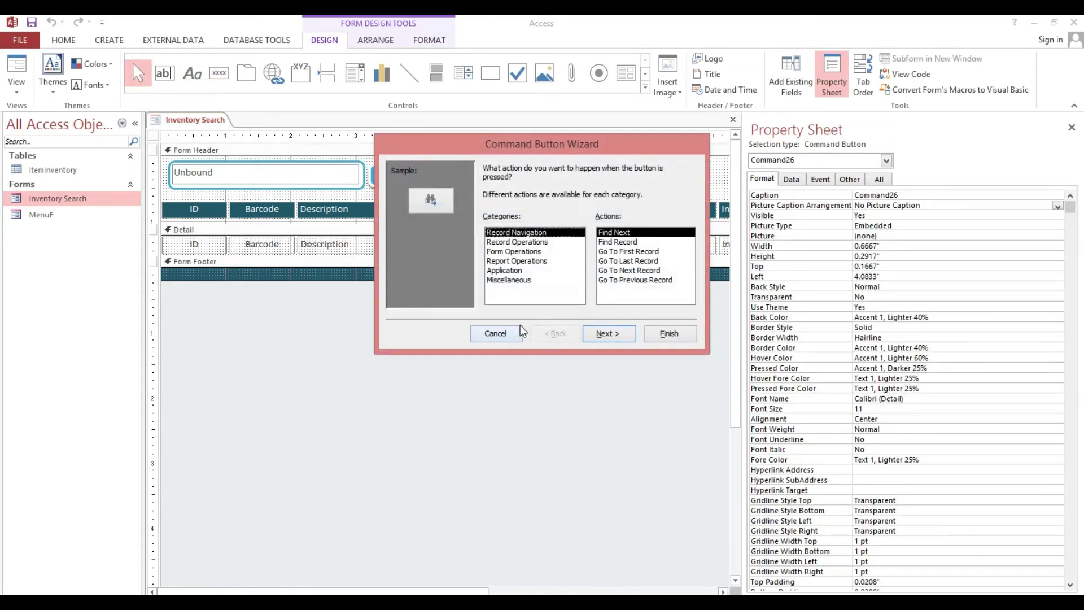
left_click(500, 335)
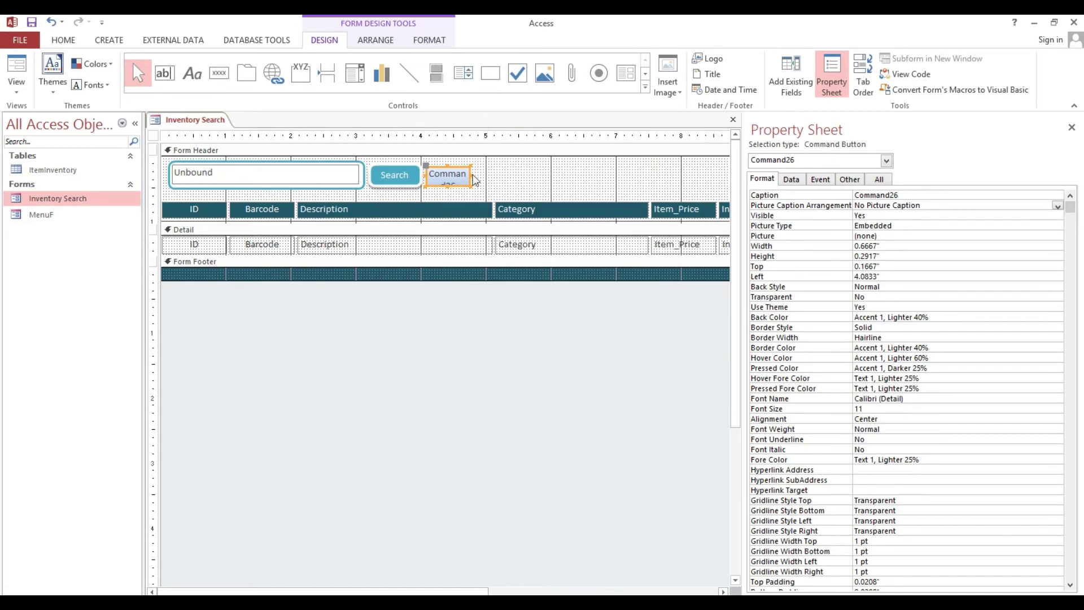
double_click(921, 195)
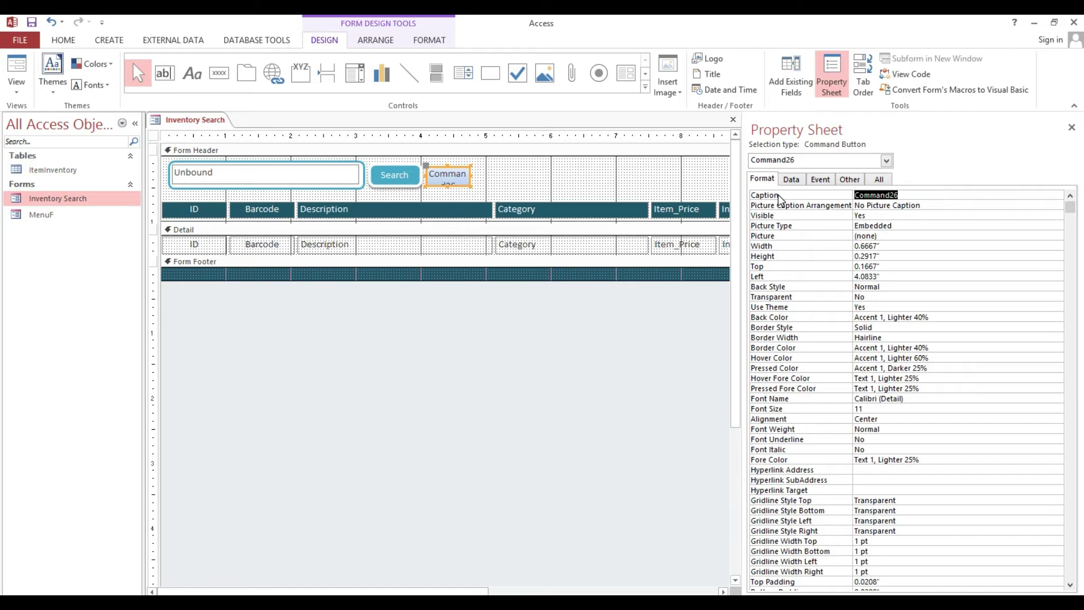
type("Clear")
key("Return")
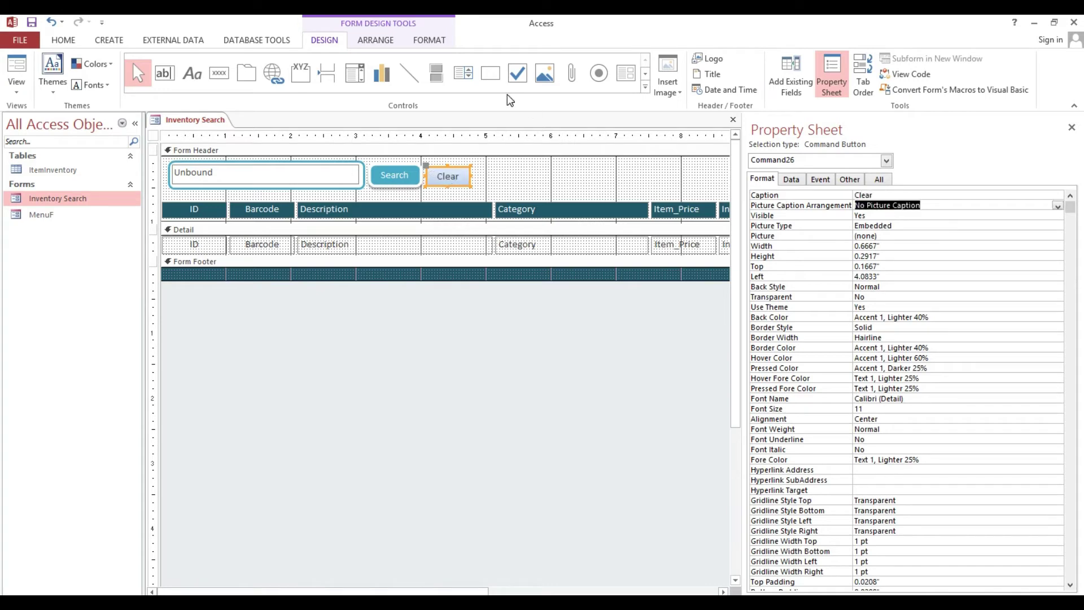
Give the Clear button a rounded shape and an orange Quick Style
left_click(416, 40)
left_click(474, 79)
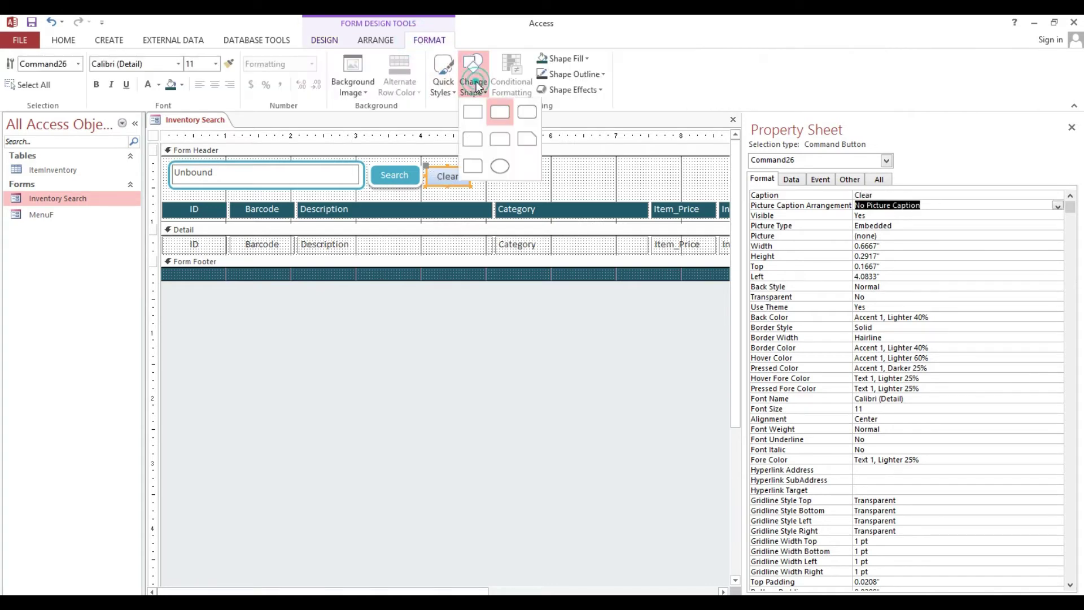
left_click(527, 110)
left_click(437, 82)
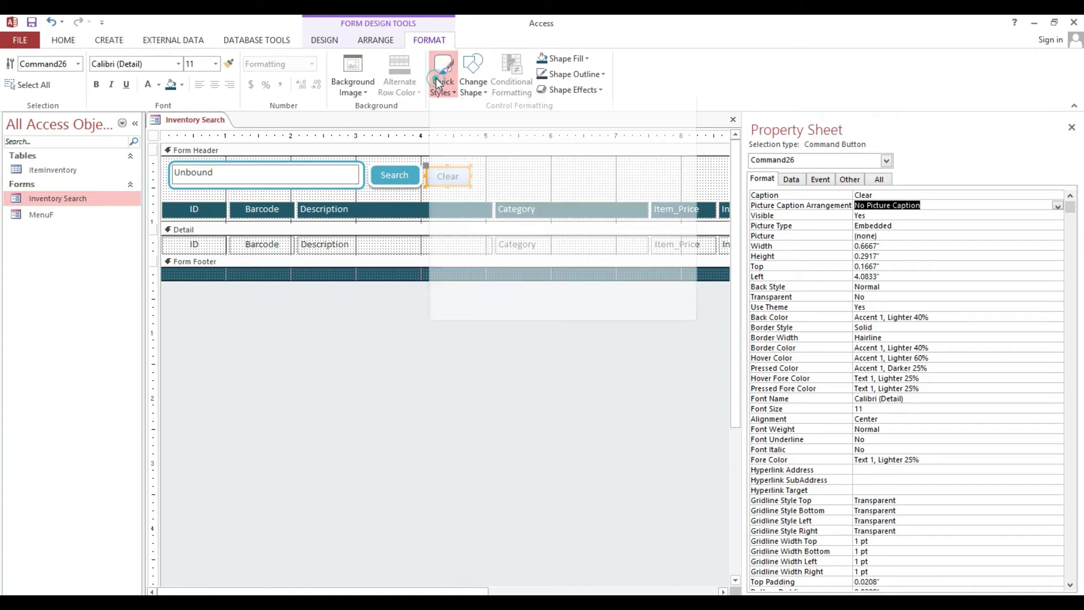
left_click(676, 193)
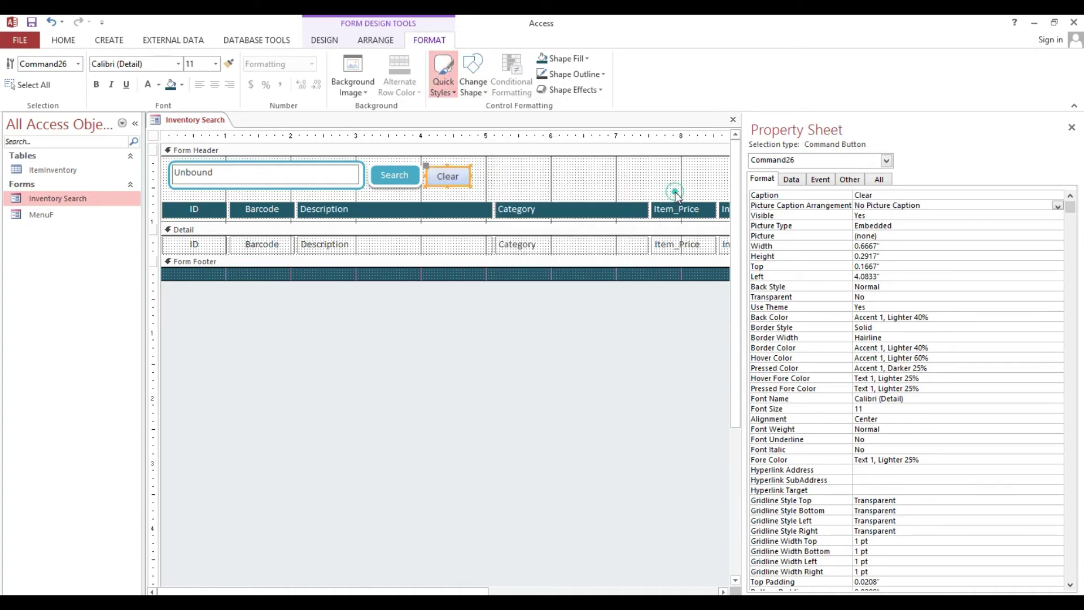
left_click(557, 174)
left_click_drag(535, 185, 405, 179)
Top-align the search box and both buttons at 0.125" and size them to the tallest, 0.3333"
left_click(342, 177, "shift")
right_click(335, 176)
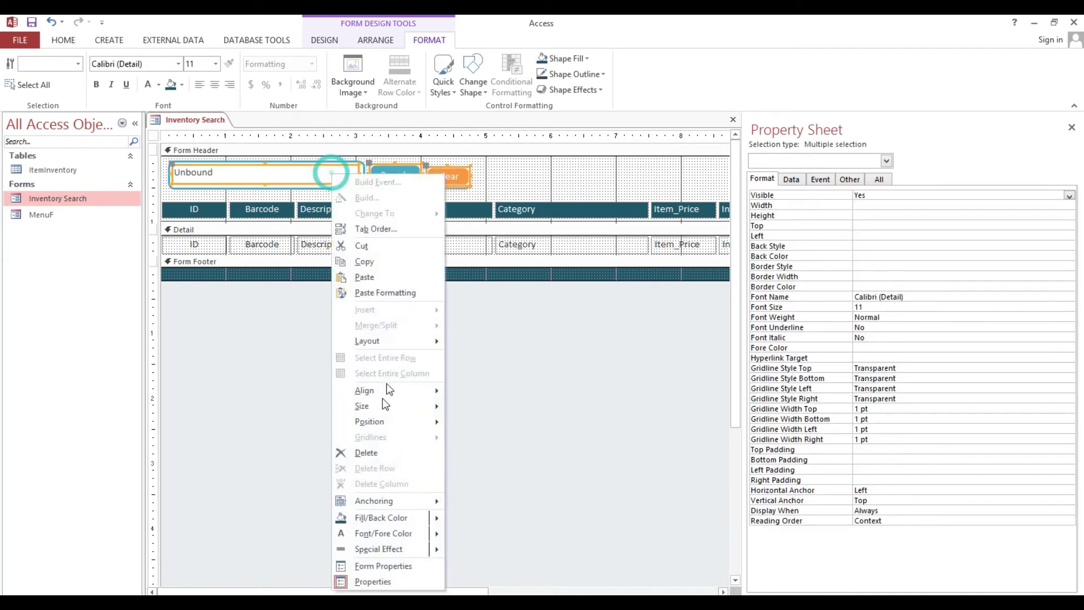
left_click(375, 391)
left_click(468, 422)
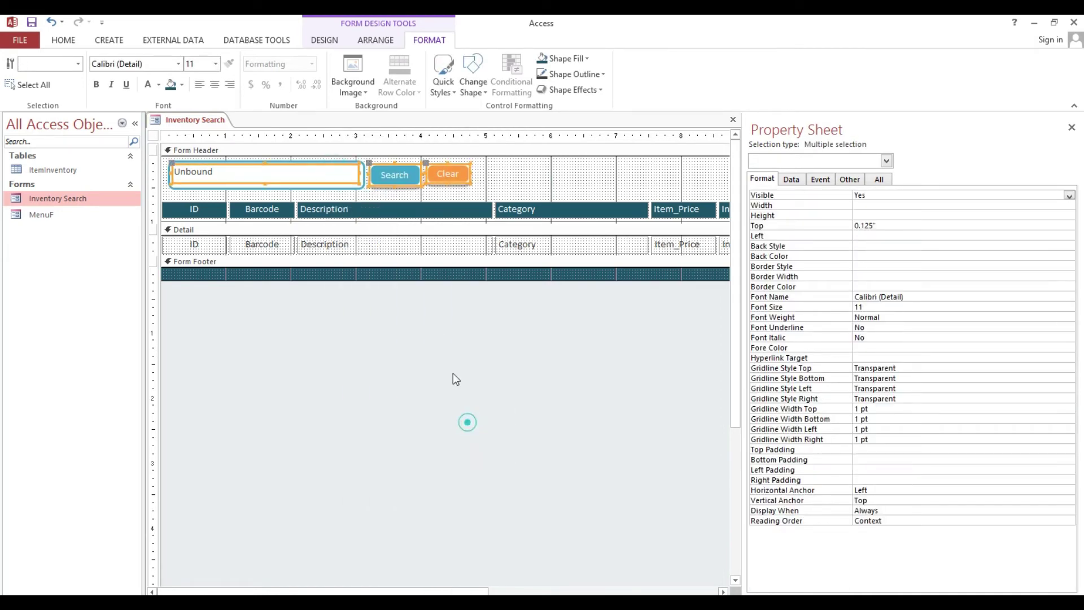
right_click(400, 176)
left_click(446, 406)
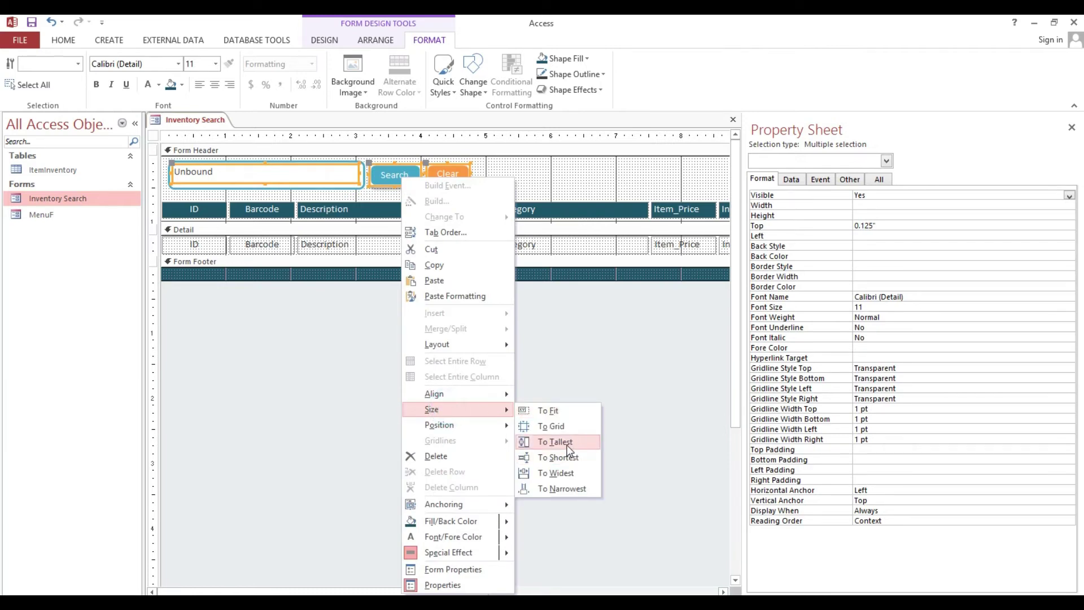
left_click(569, 450)
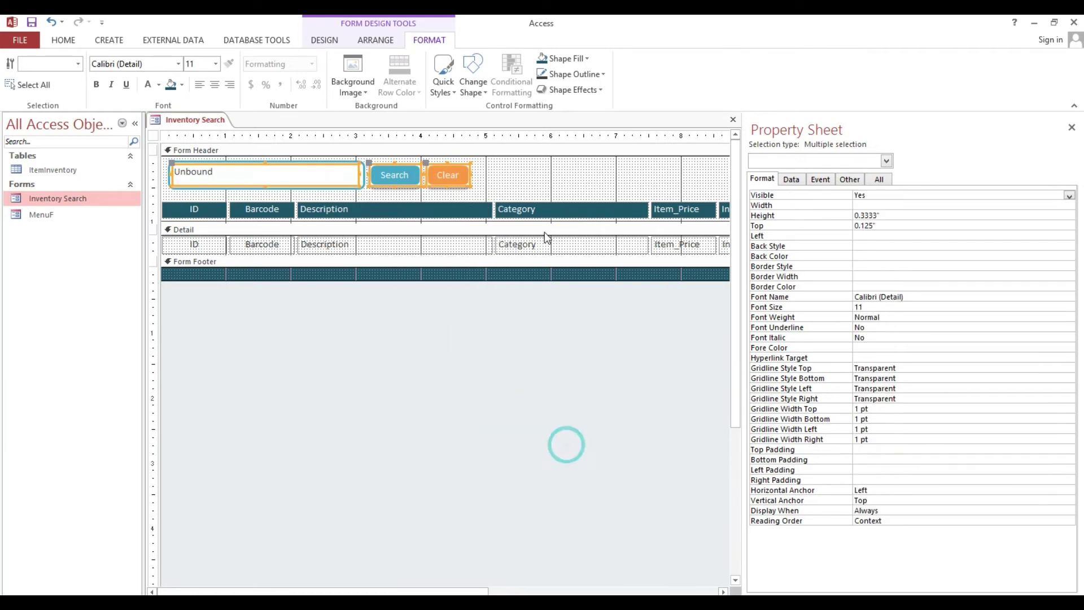
left_click(534, 192)
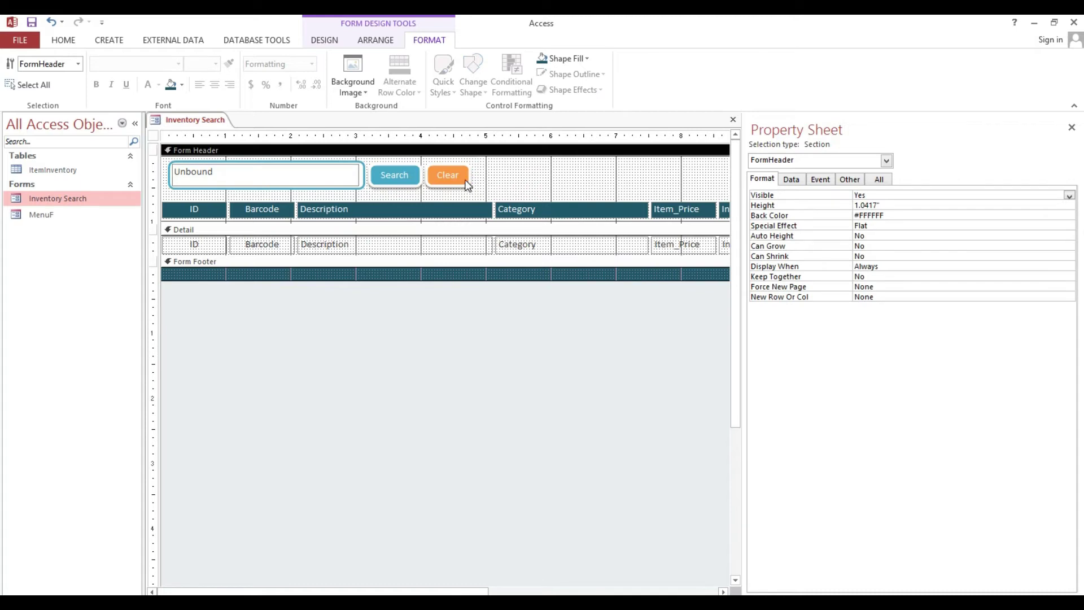
Test the search box in Form view, then return the form to Design view
left_click(74, 40)
left_click(17, 71)
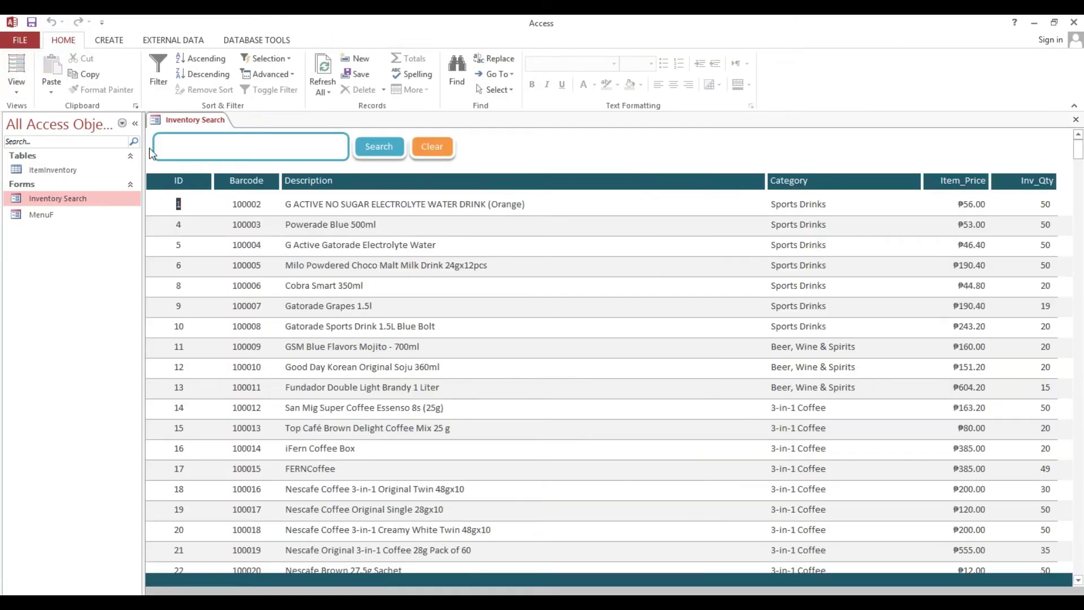
left_click(229, 146)
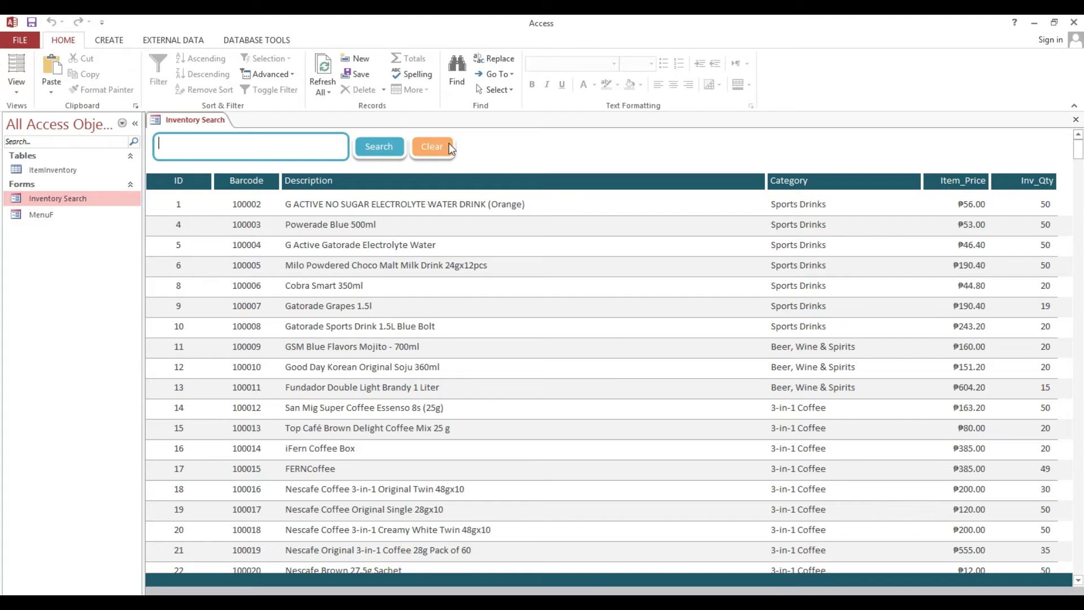
right_click(536, 135)
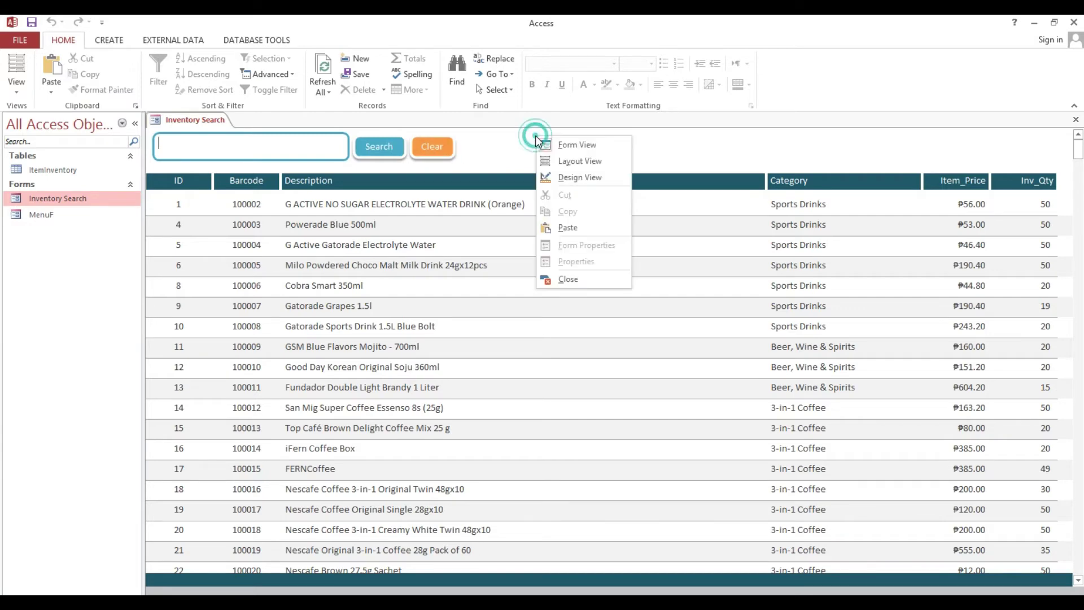
left_click(585, 179)
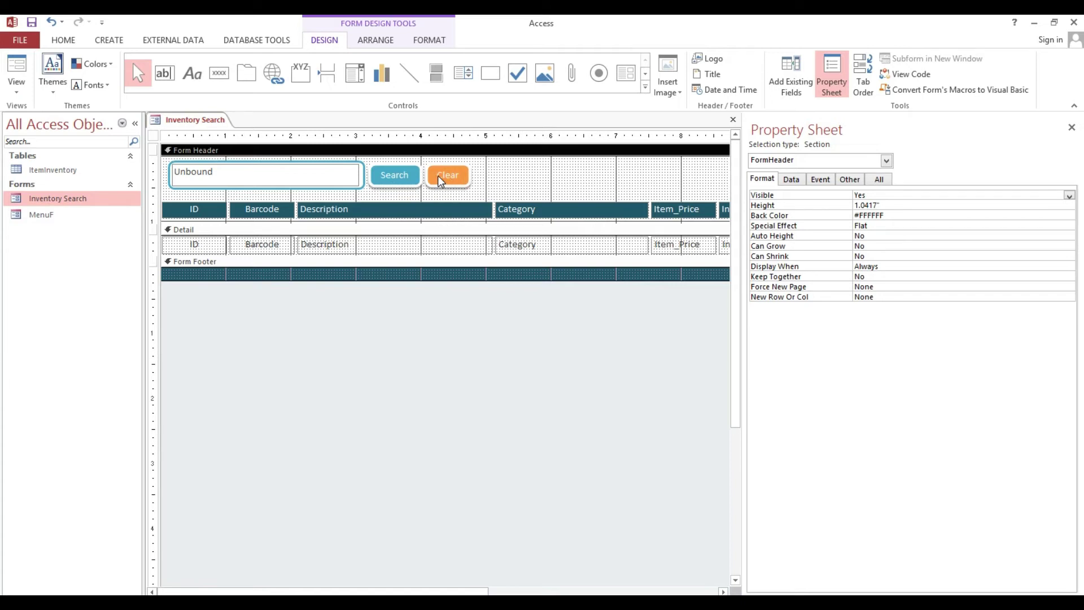
Check the SearchItem calculated field's expression in the ItemInventory table design, then close it
right_click(57, 172)
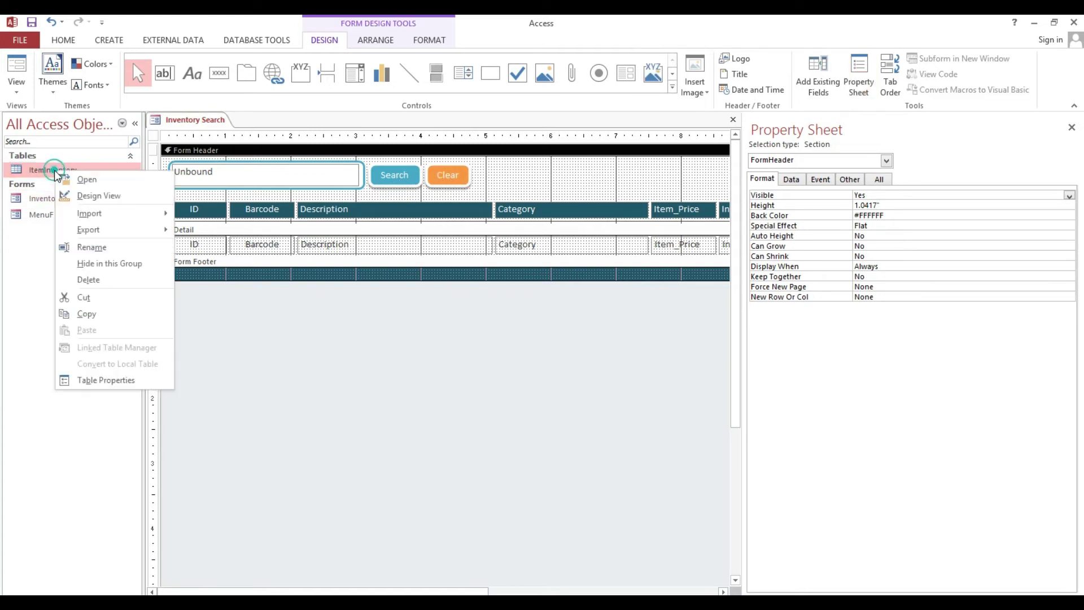
left_click(73, 196)
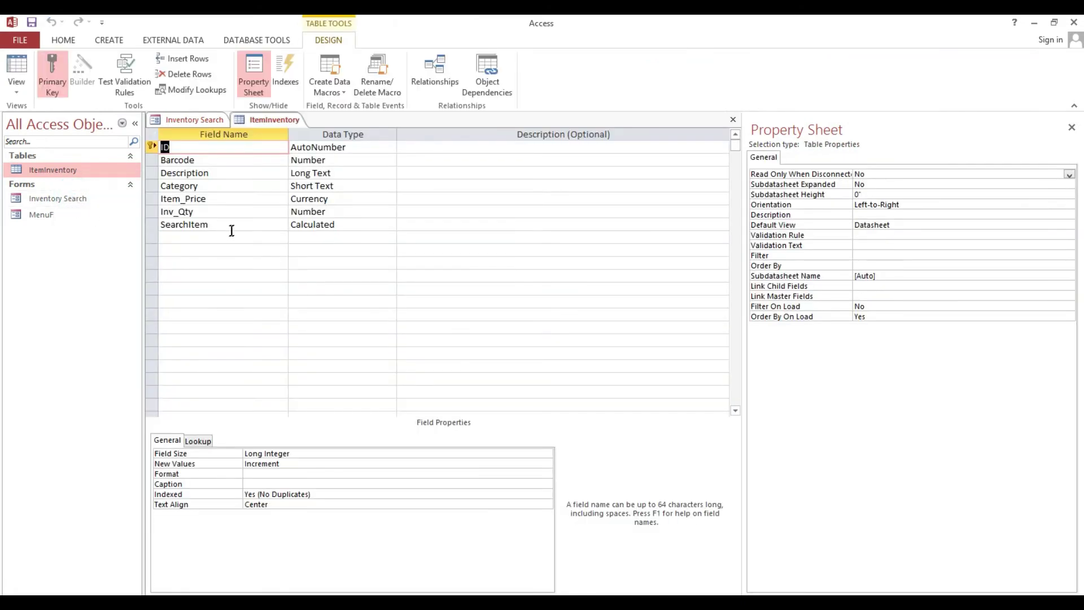
left_click(234, 226)
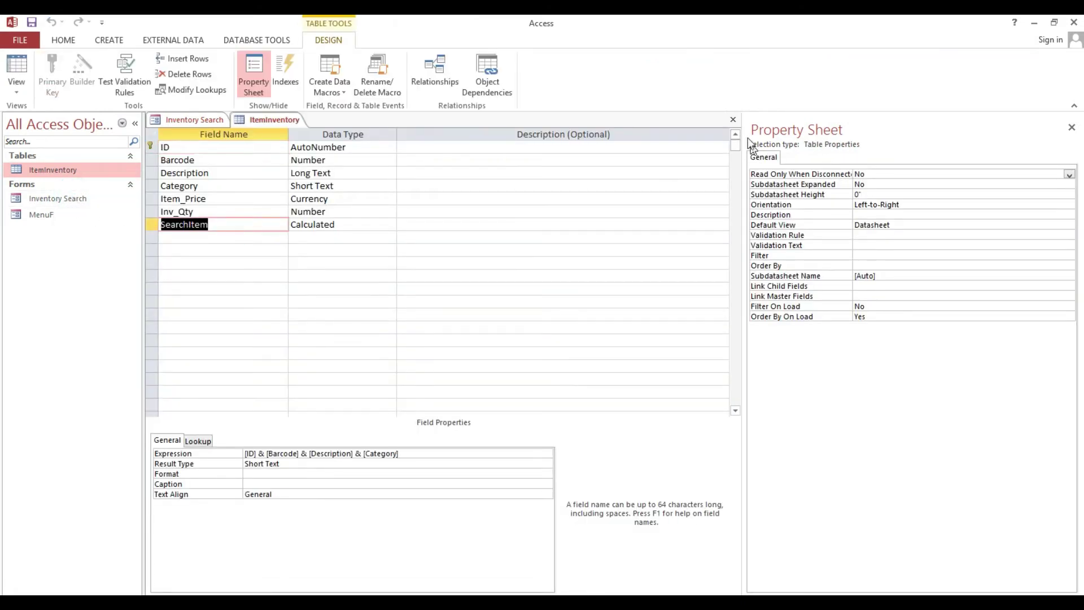
left_click(733, 119)
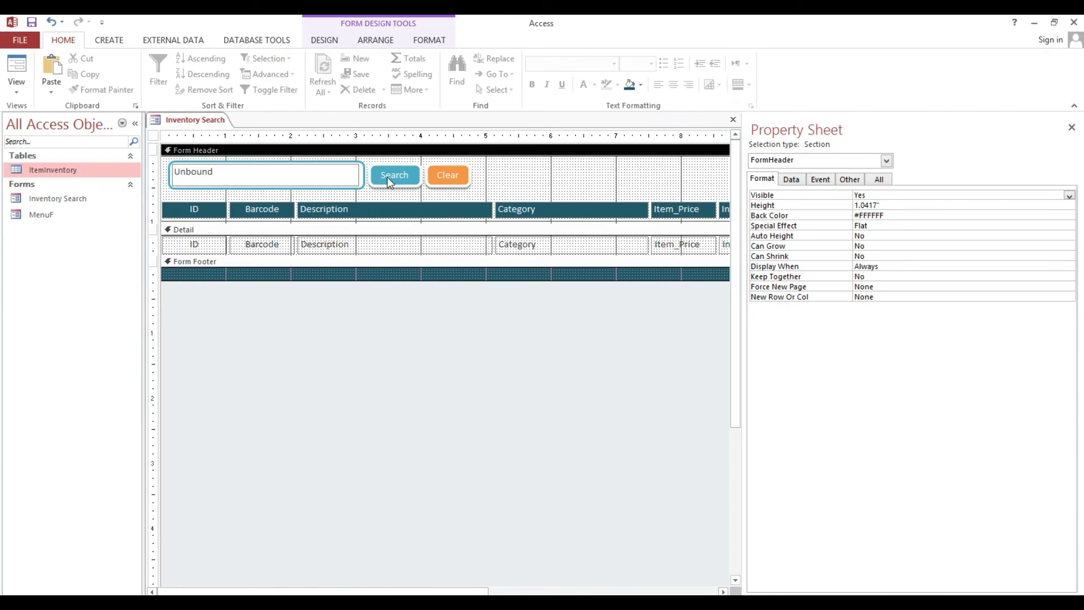
Create the Search button's On Click event procedure, opening Command25_Click in the VBA editor
left_click(389, 180)
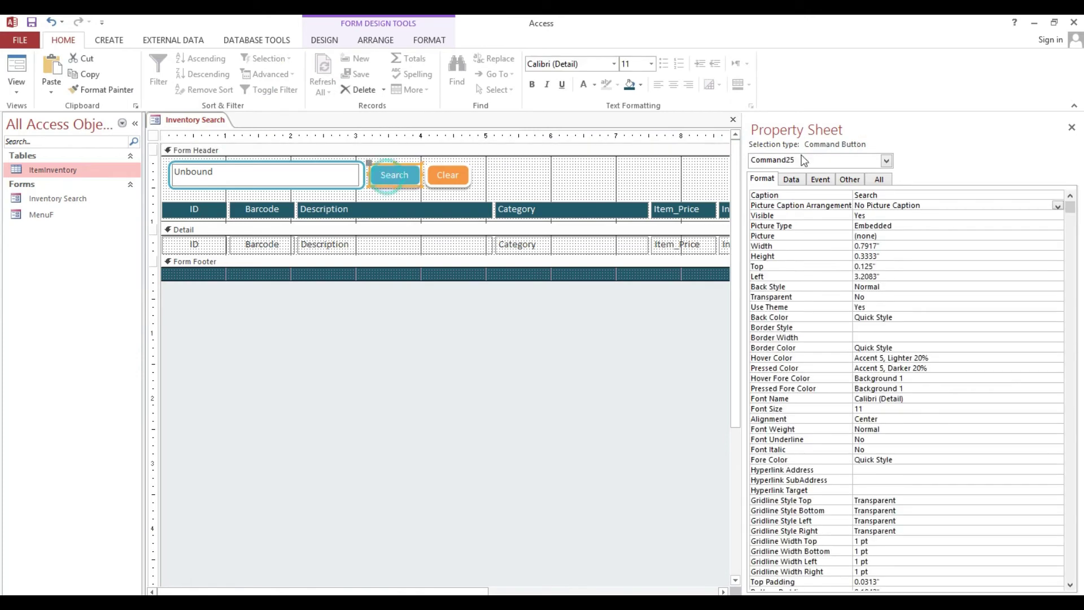
left_click(820, 180)
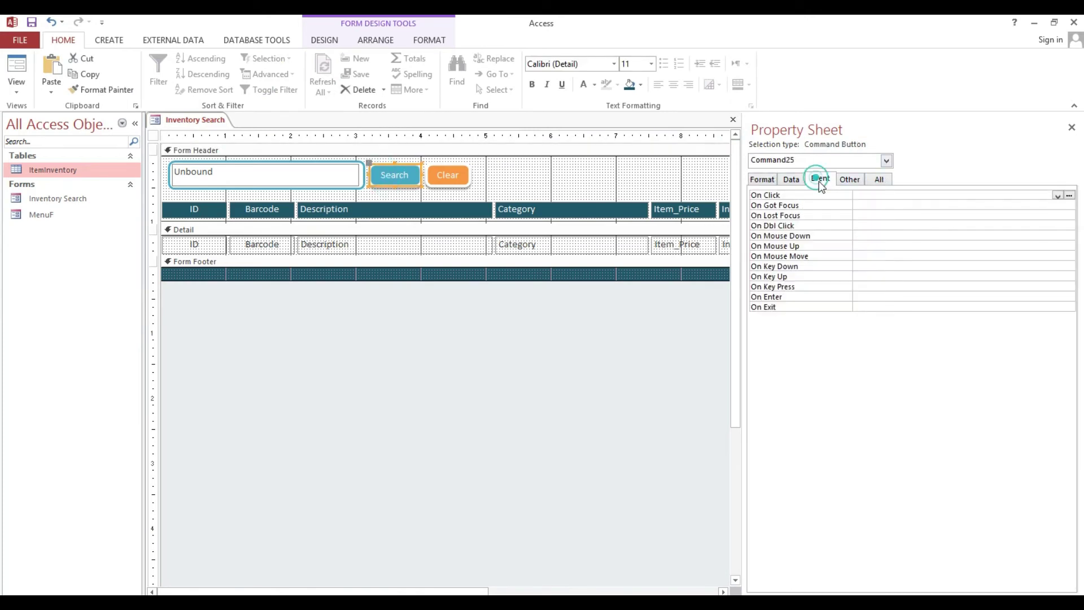
left_click(874, 196)
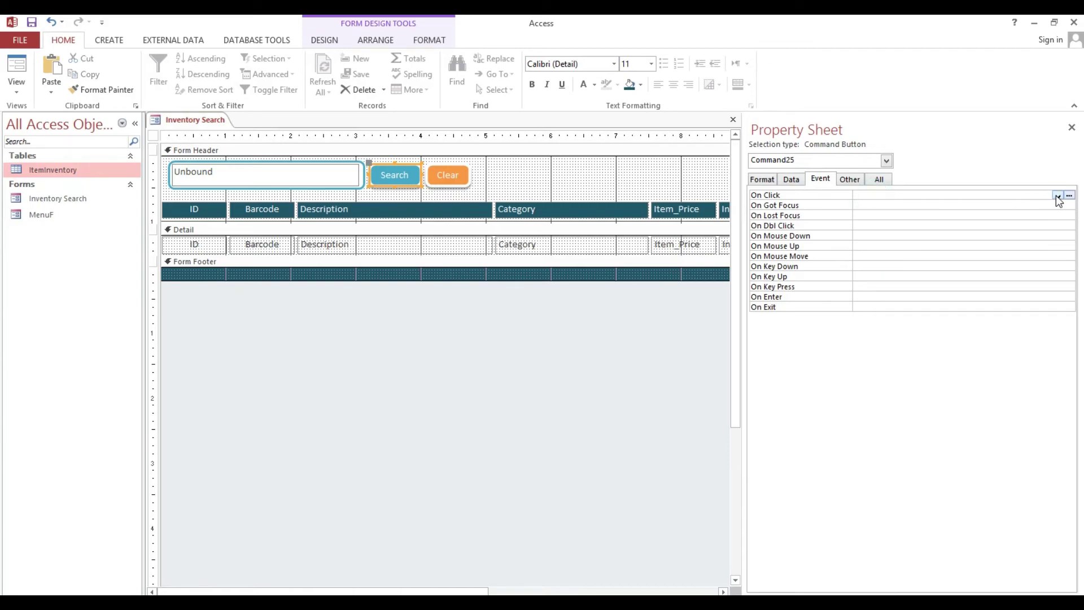
left_click(1058, 196)
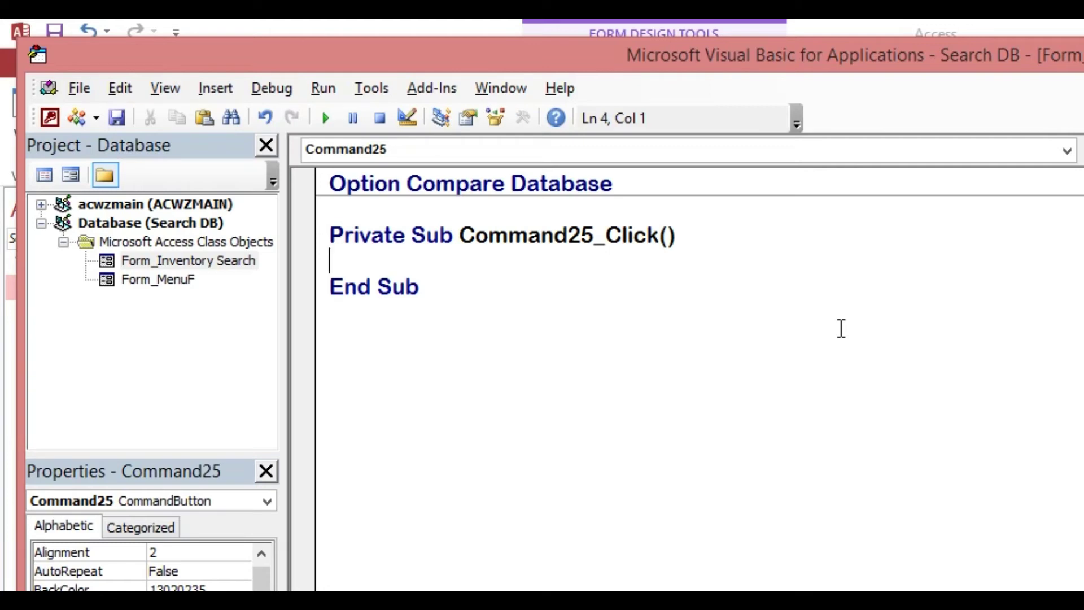
Add the line Me.FilterOn = False to the Click procedure
type("Me")
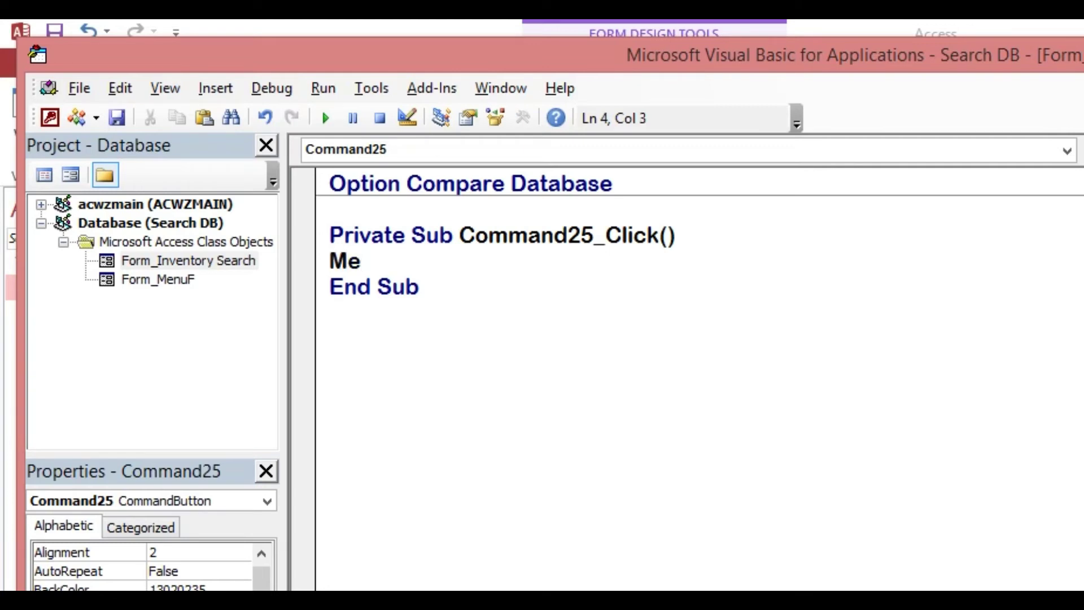
type(".f")
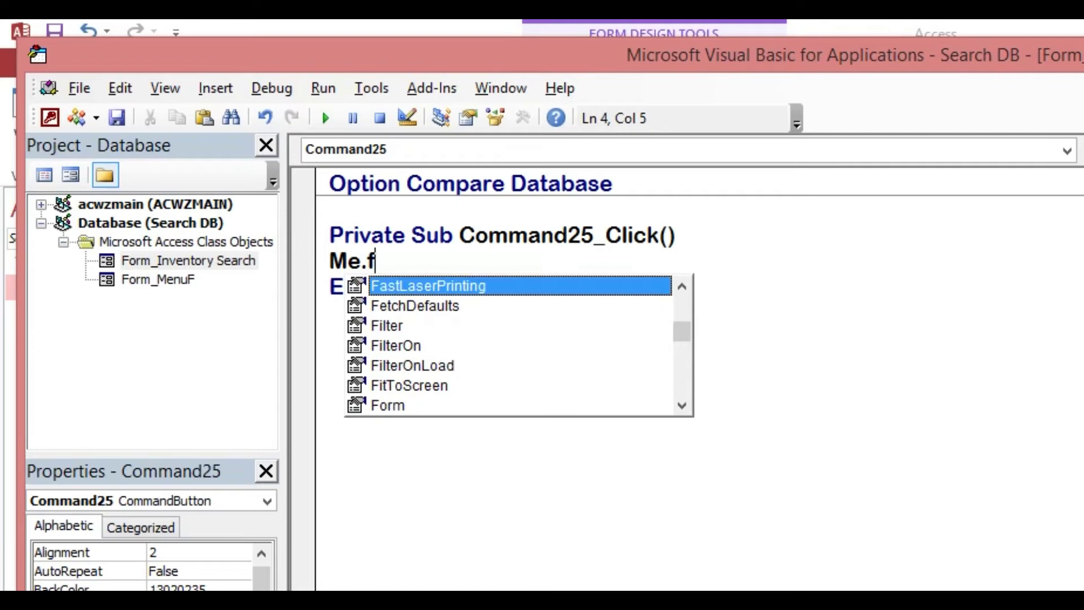
type("il")
key("Down")
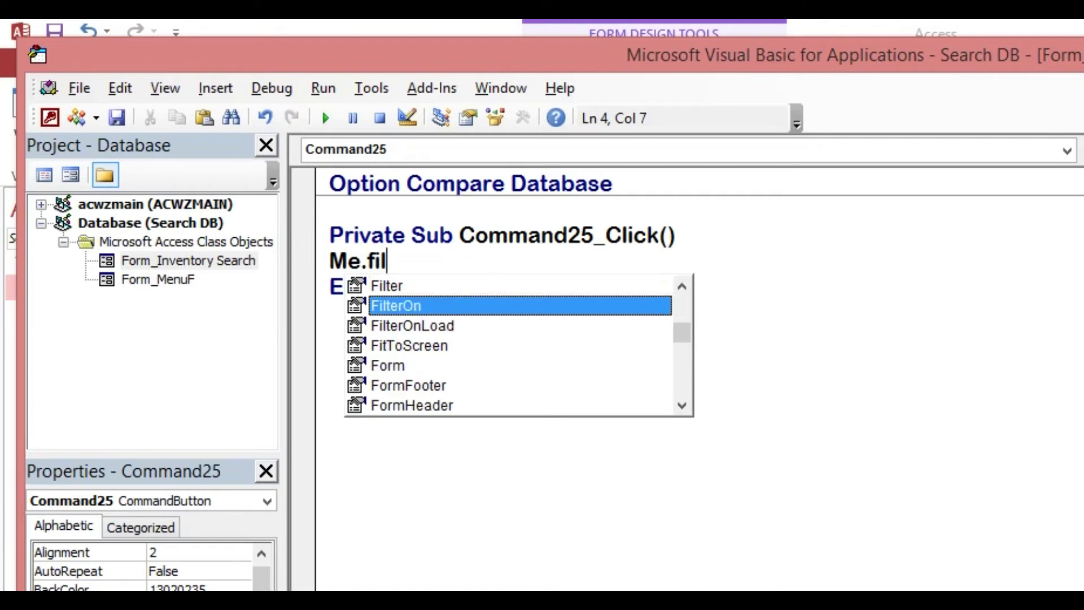
key("Tab")
type("=")
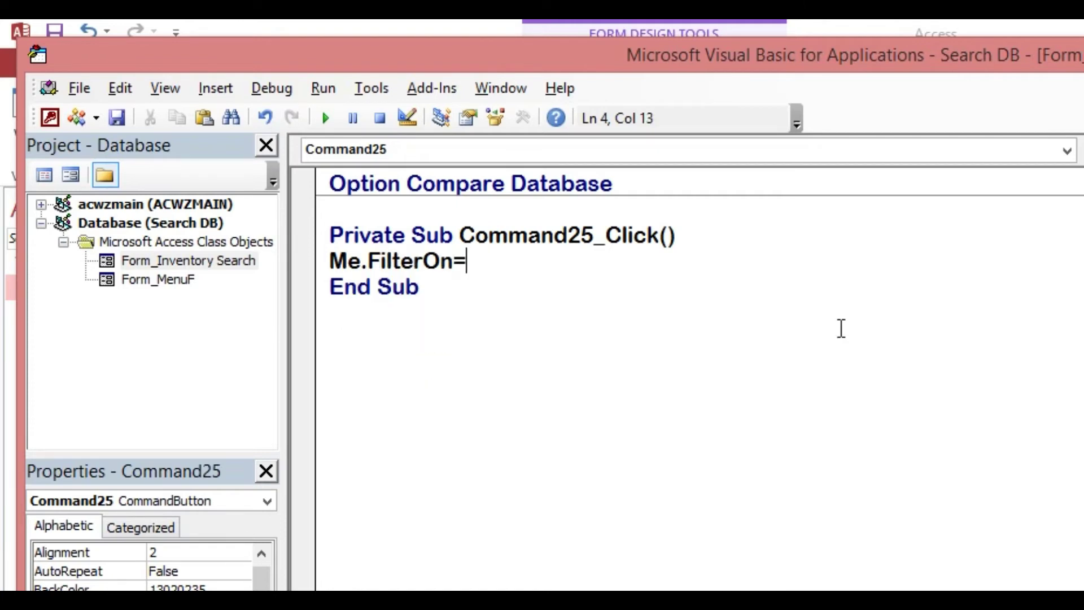
type("f")
key("Tab")
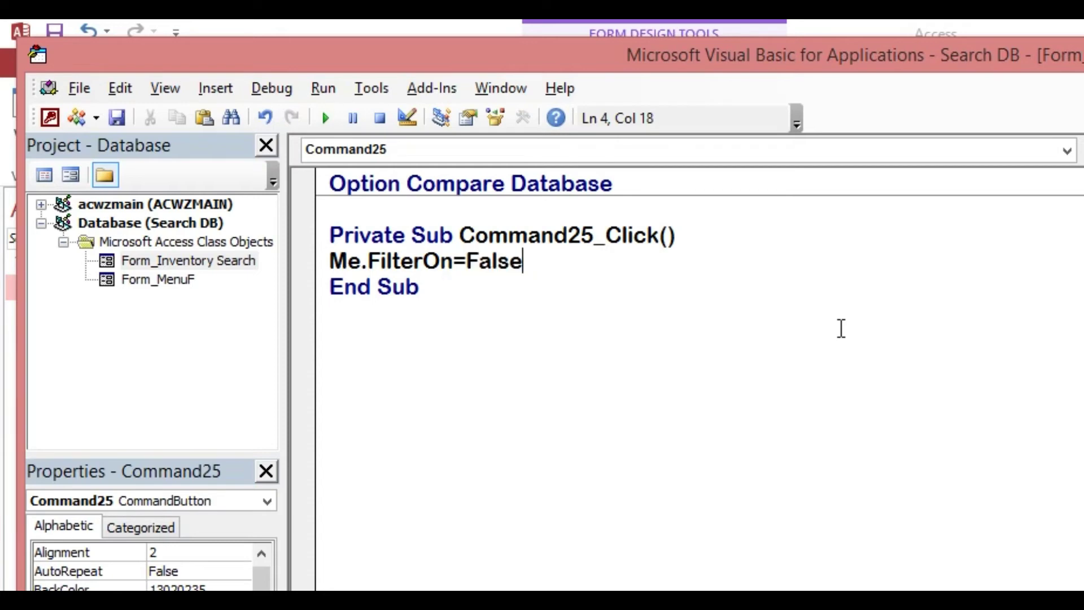
key("Return")
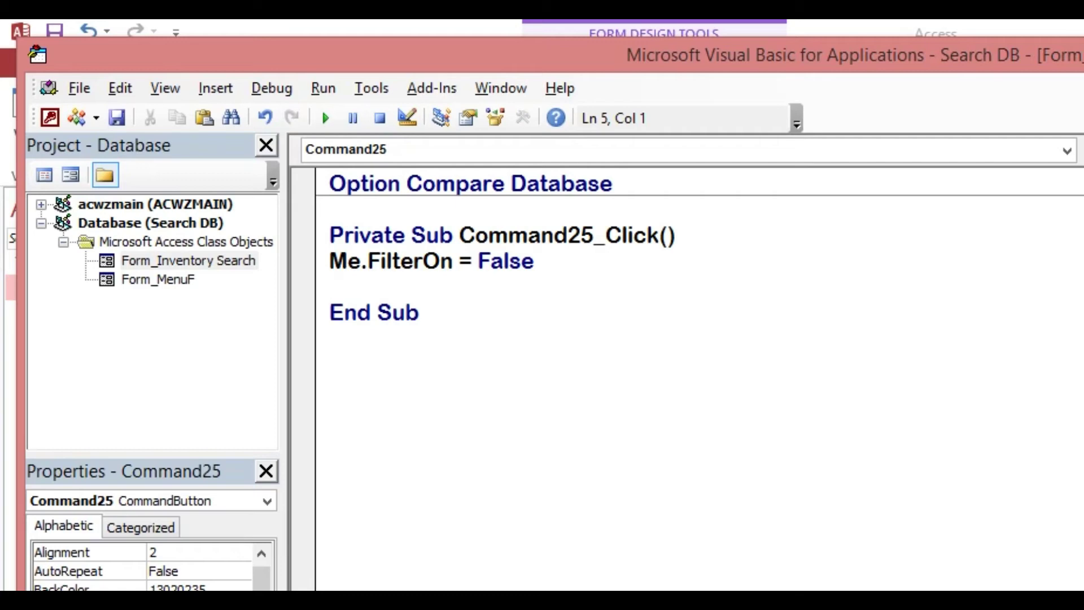
Start a new line Me.Filter = "[SearchItem] Like '*" & below it
key("Return")
type("M")
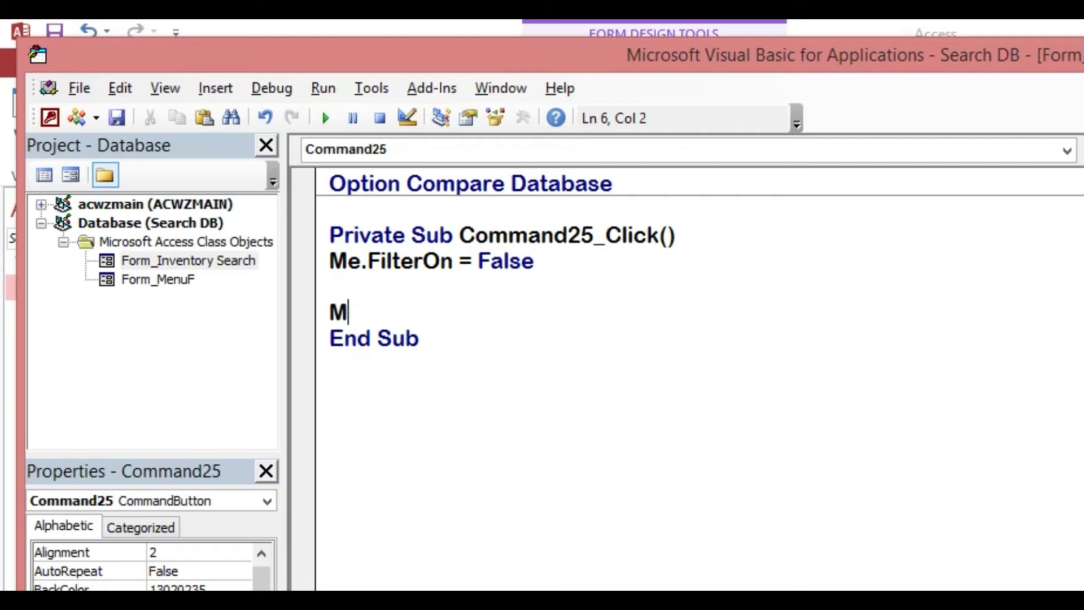
type("e.fi")
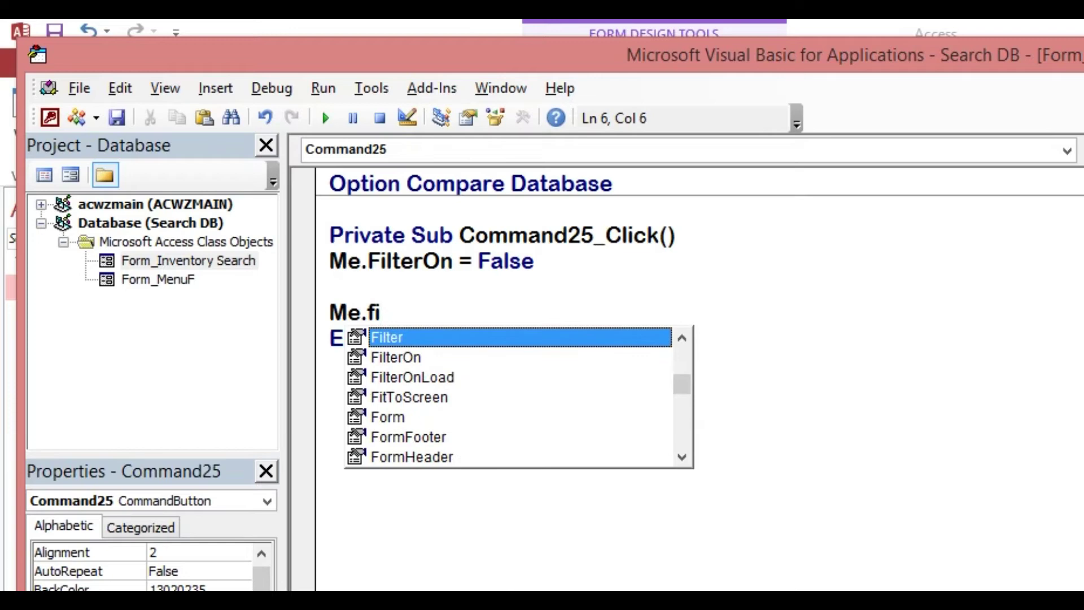
key("Tab")
type("=")
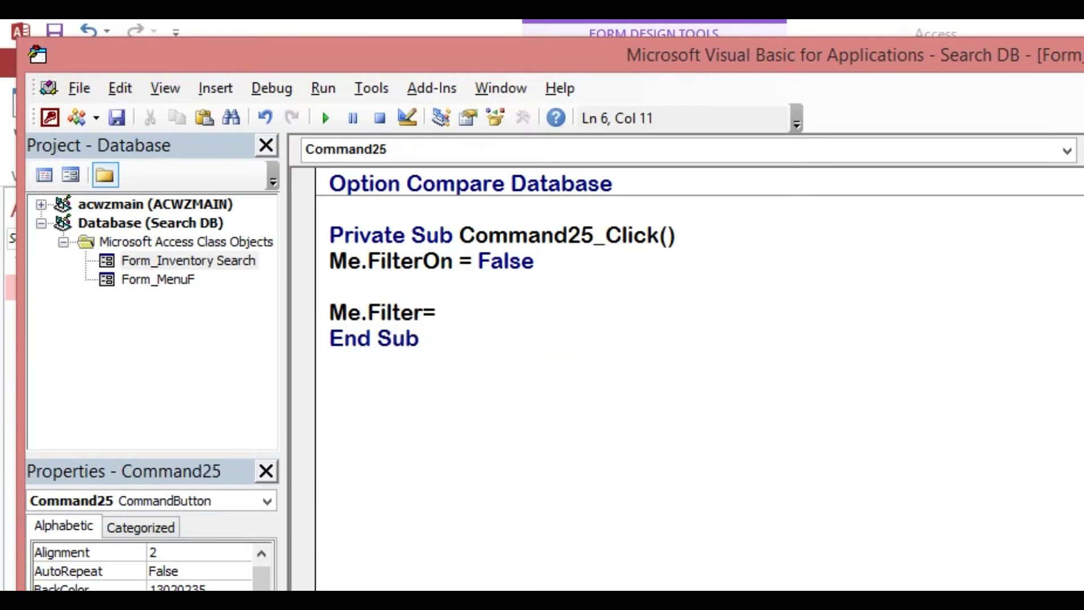
type("\"[SearchItem")
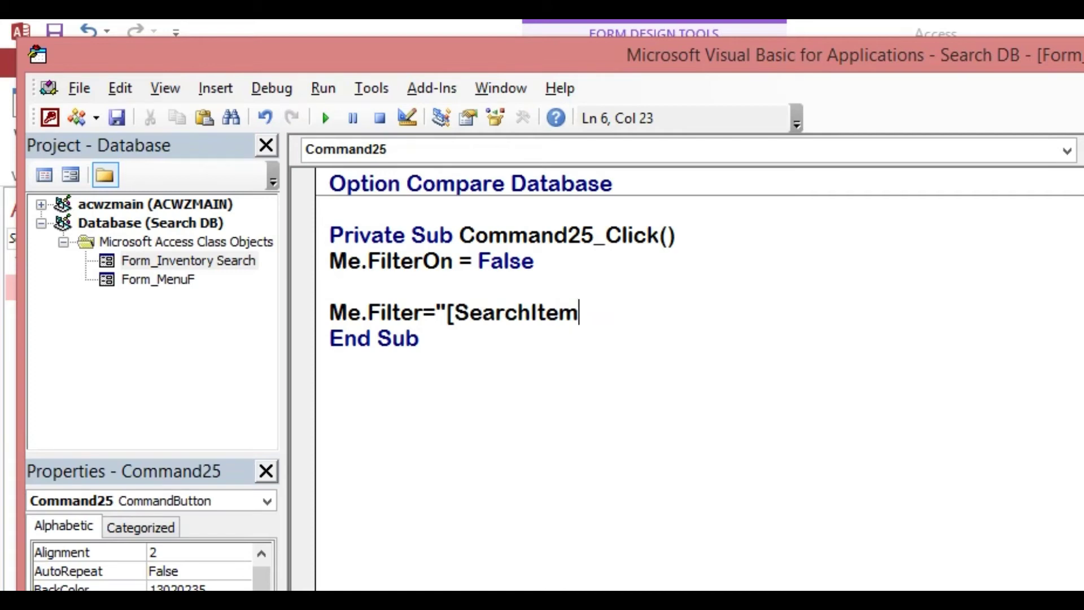
type("] li")
key("BackSpace")
key("BackSpace")
type("Lik")
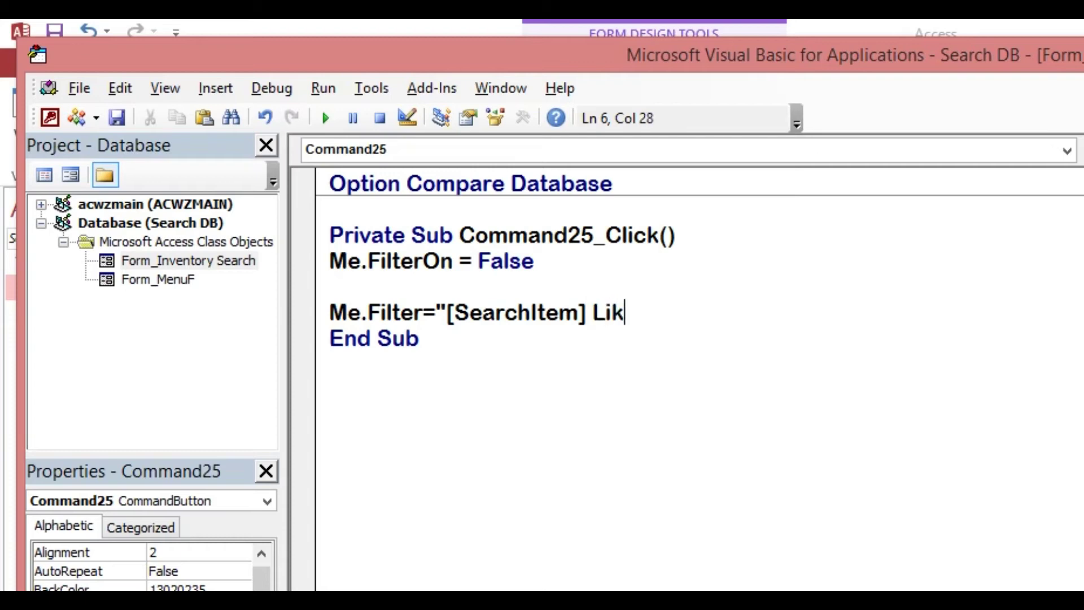
type("e '*\" &")
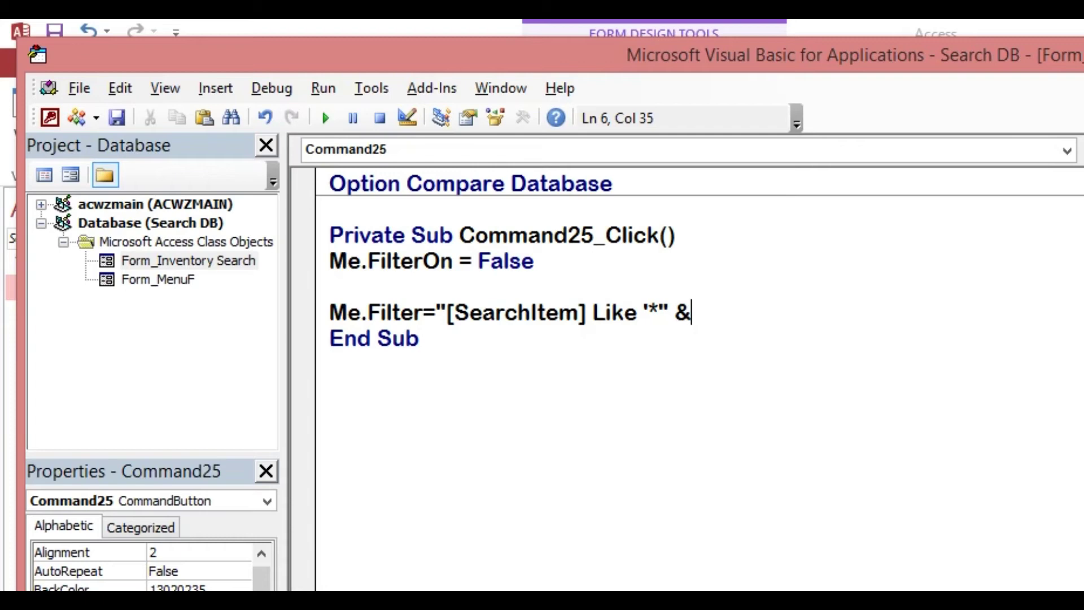
Dismiss the compile error and comment out the unfinished Me.Filter line with an apostrophe
left_click(707, 290)
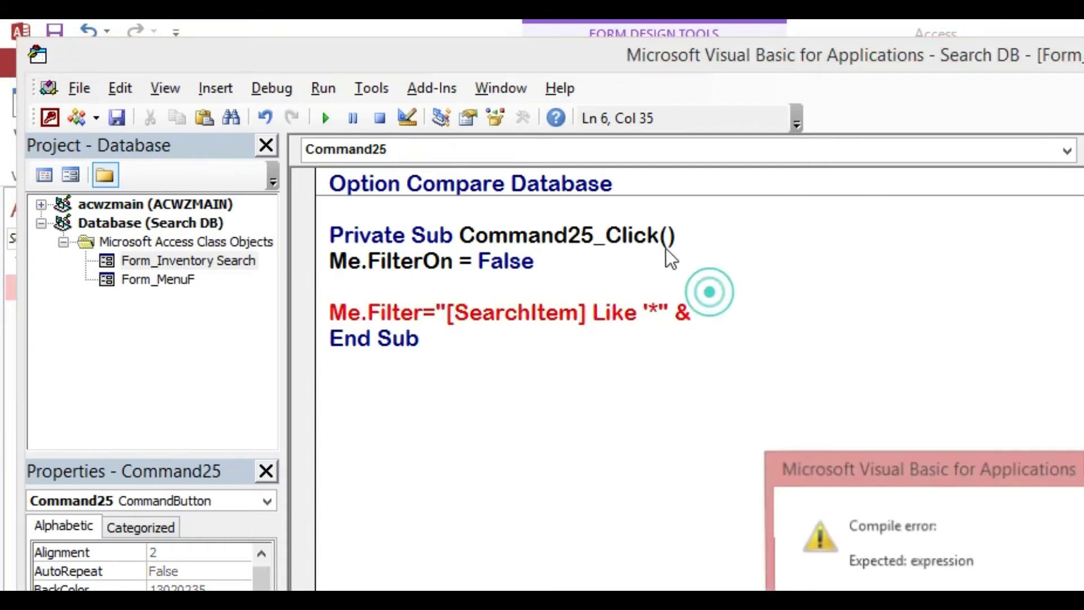
key("Return")
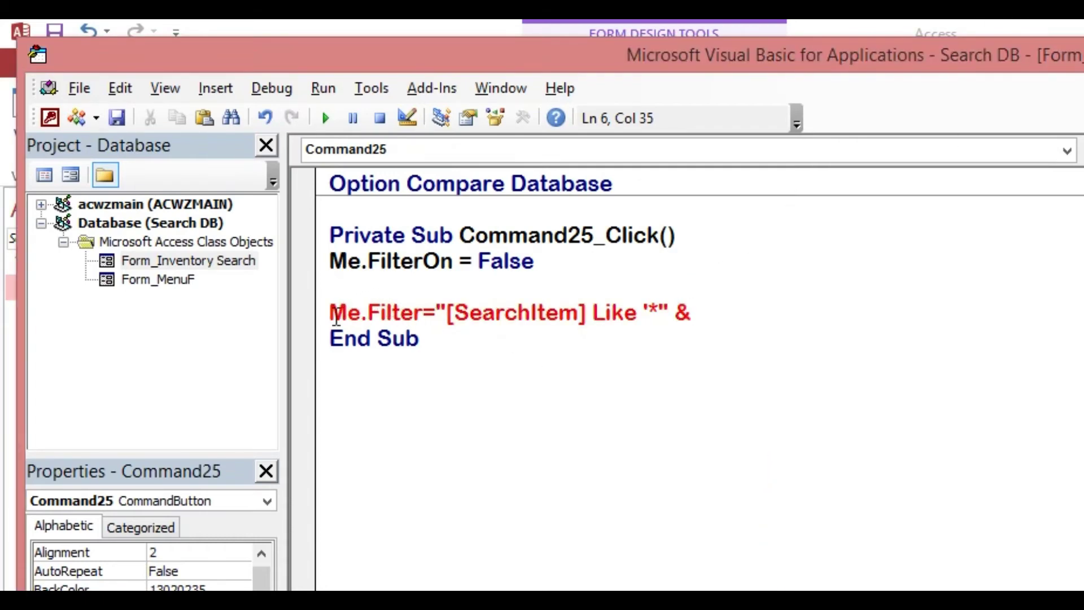
left_click(333, 314)
type("'")
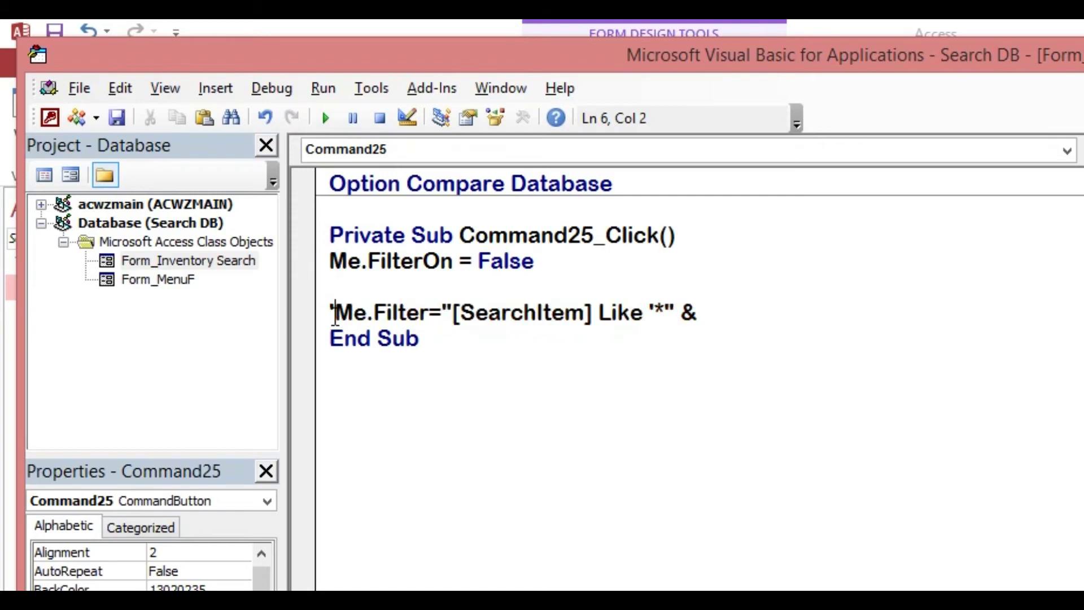
left_click(395, 281)
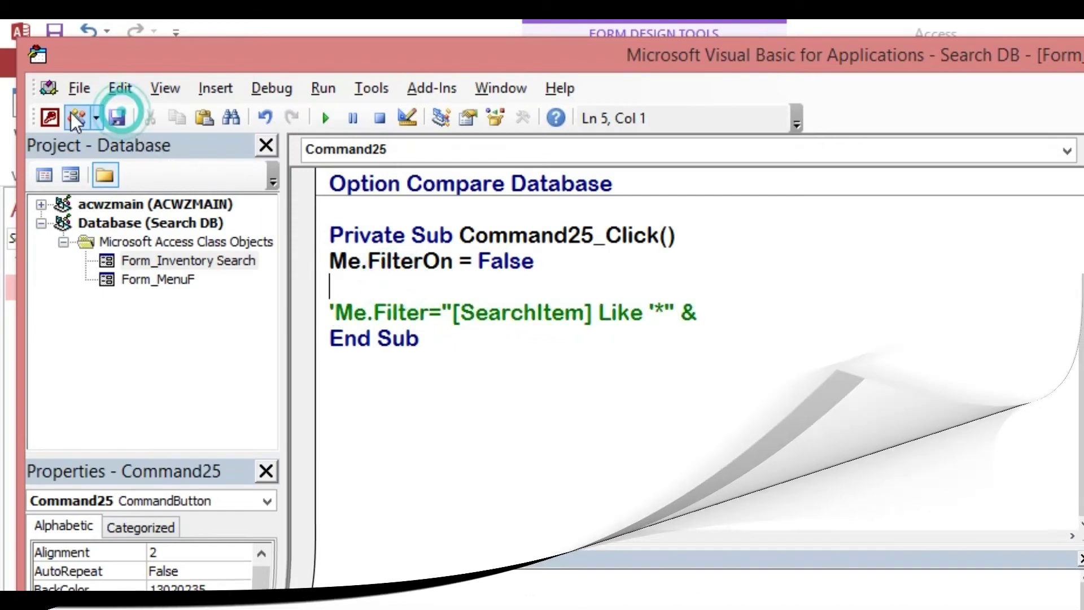
Rename the form's search text box from Text23 to FIND
left_click(50, 117)
left_click(153, 189)
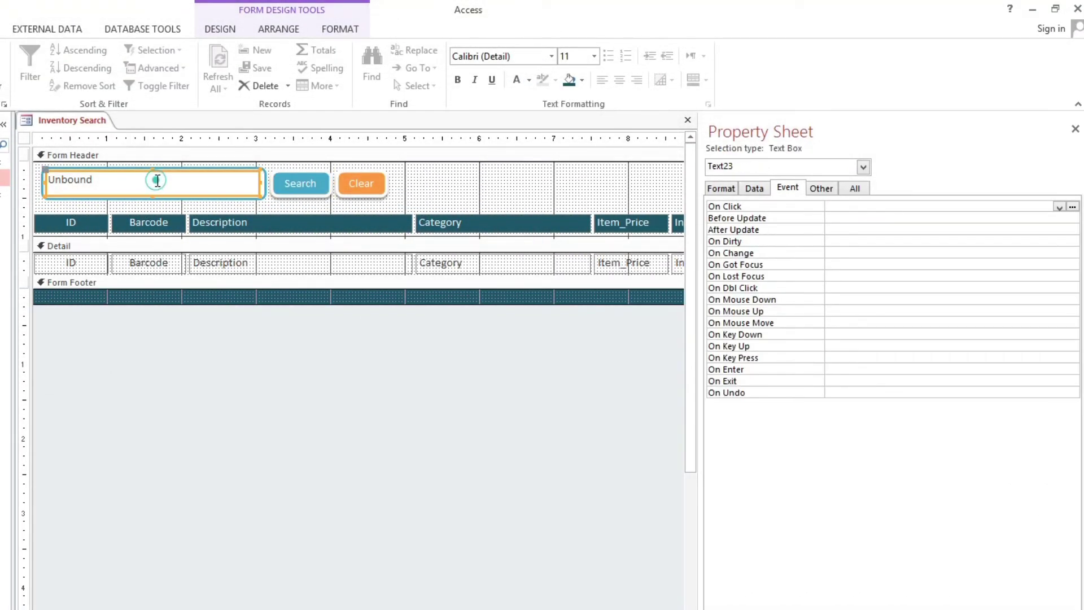
left_click(829, 190)
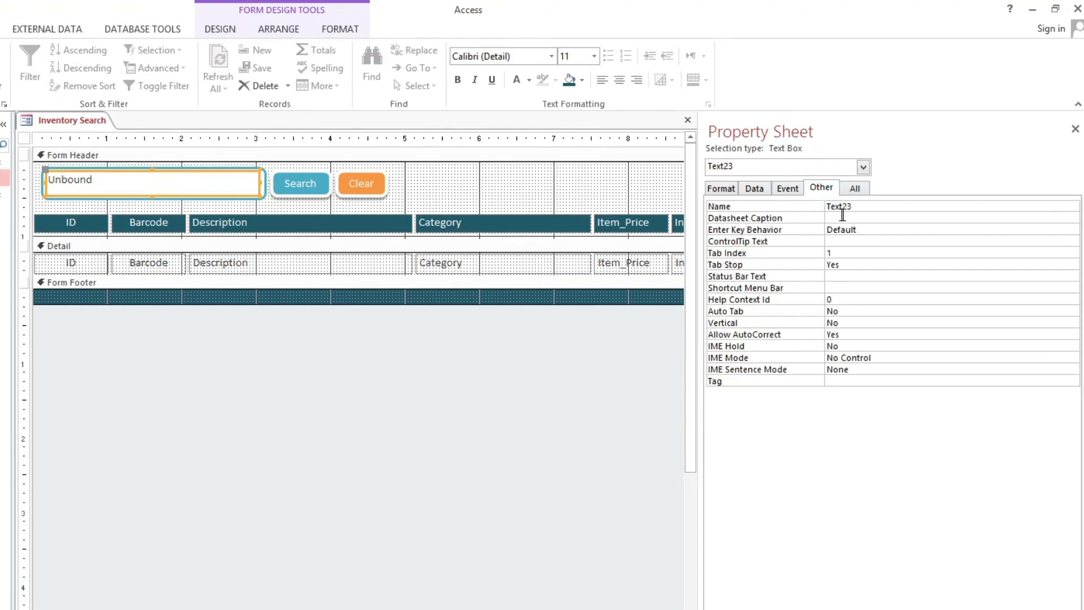
double_click(880, 206)
type("FINDE")
Reopen the Search button's On Click code in the VBA editor
left_click(289, 189)
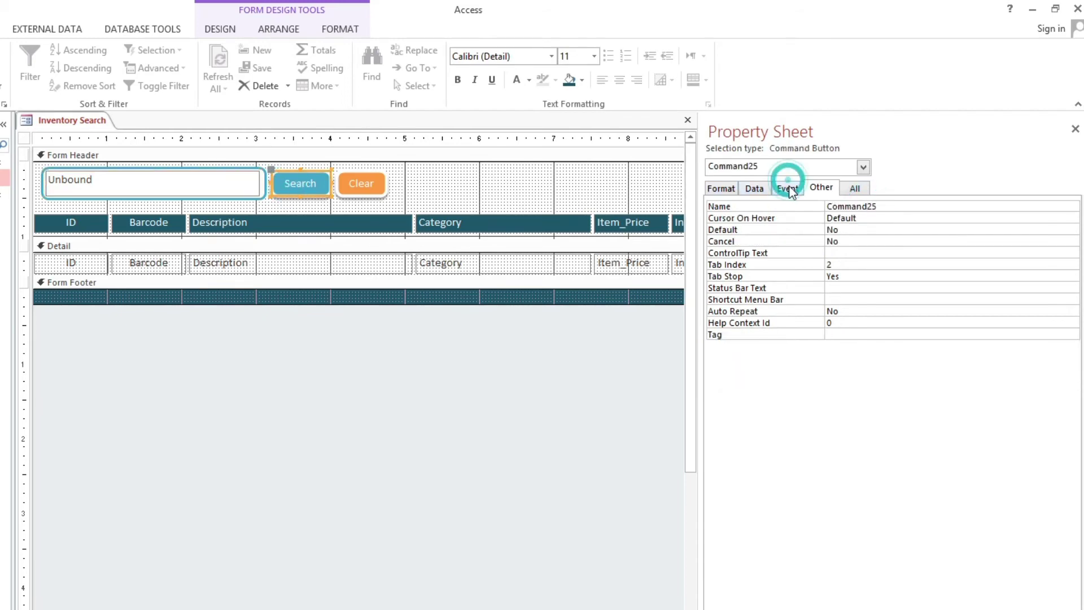
left_click(790, 189)
left_click(1075, 205)
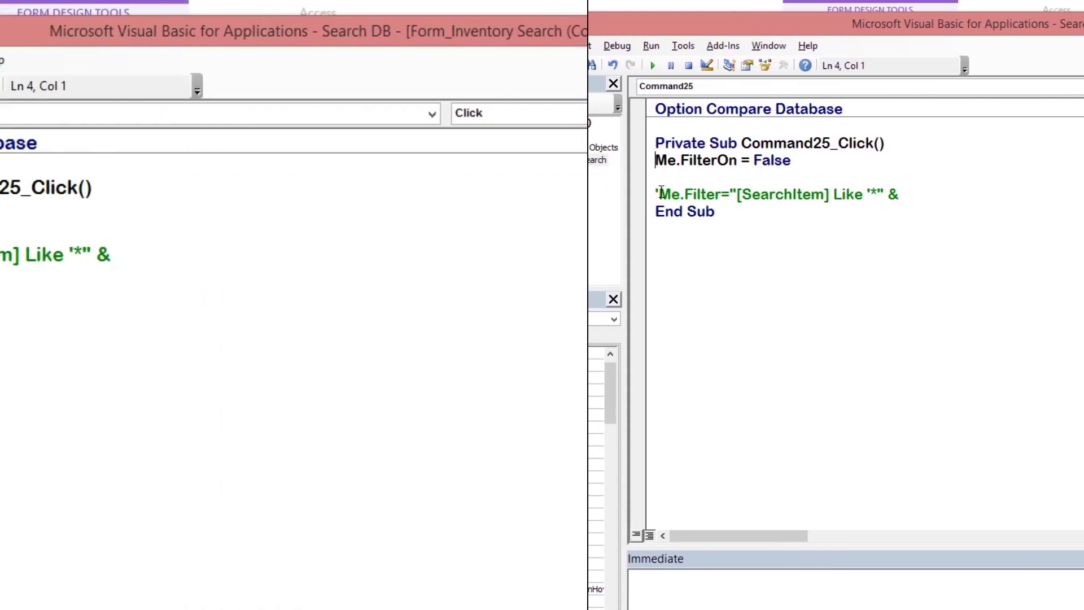
Finish and uncomment the filter line: Me.Filter = "[SearchItem] Like '*" & FIND & "*'"
left_click(637, 255)
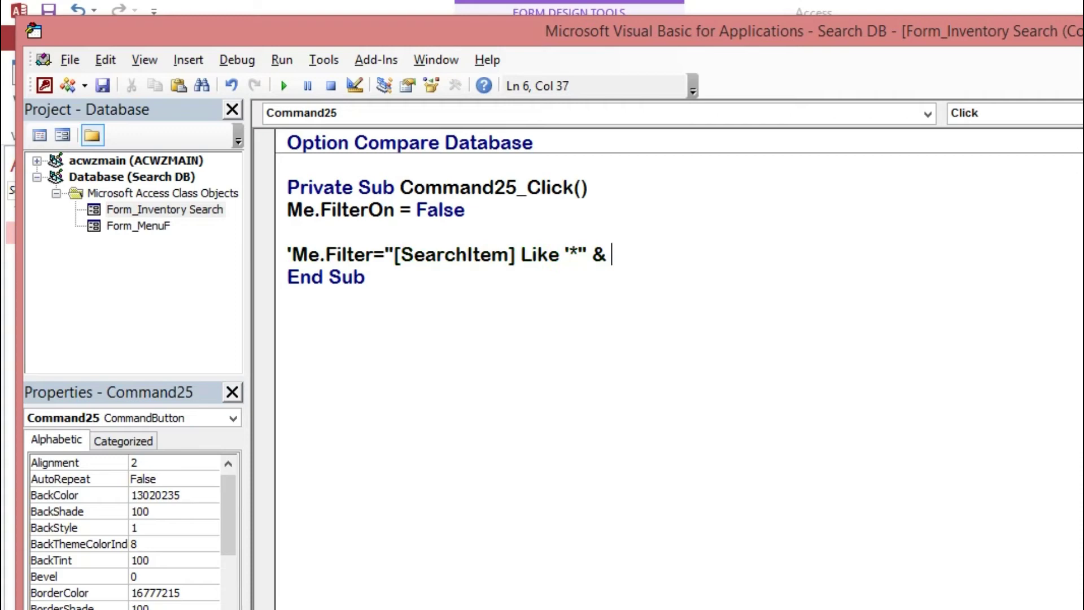
type("FIND")
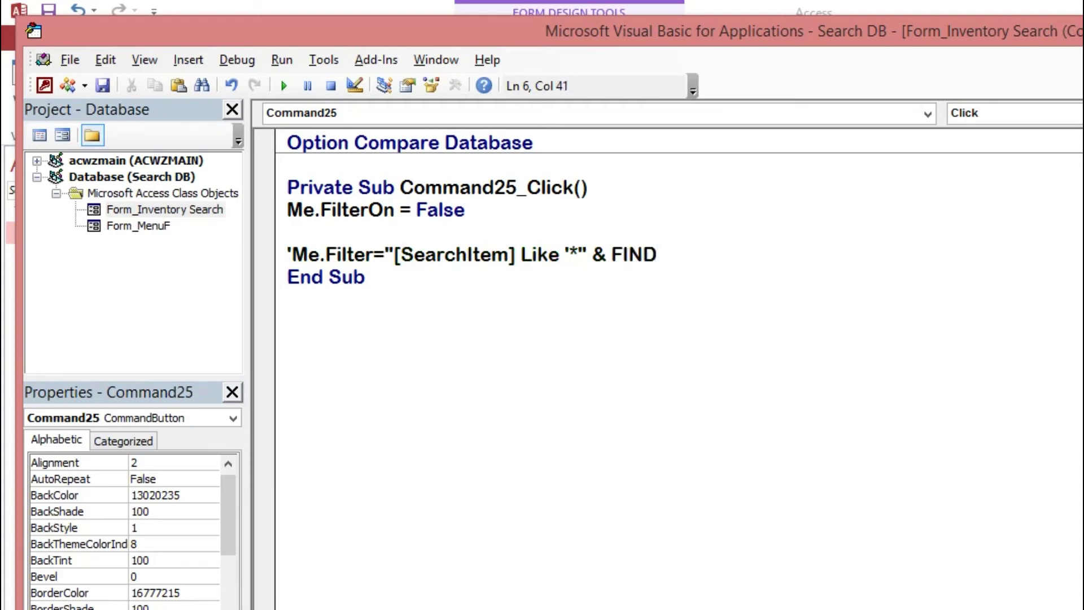
type(" &")
type(" \"")
type("\"")
key("BackSpace")
type("*'\"")
key("Return")
key("Return")
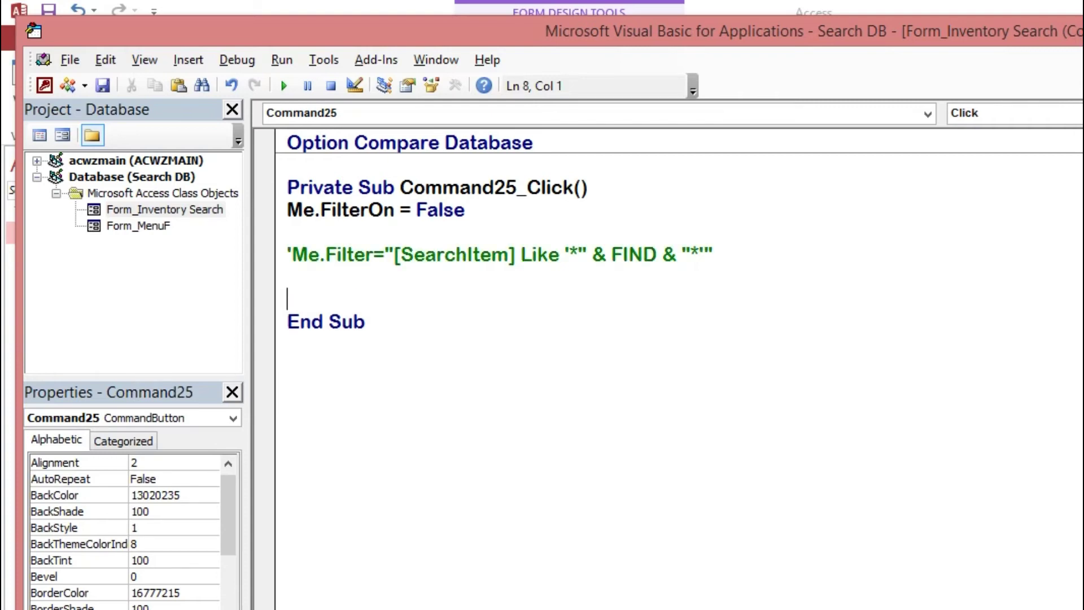
left_click(291, 256)
key("BackSpace")
left_click(297, 276)
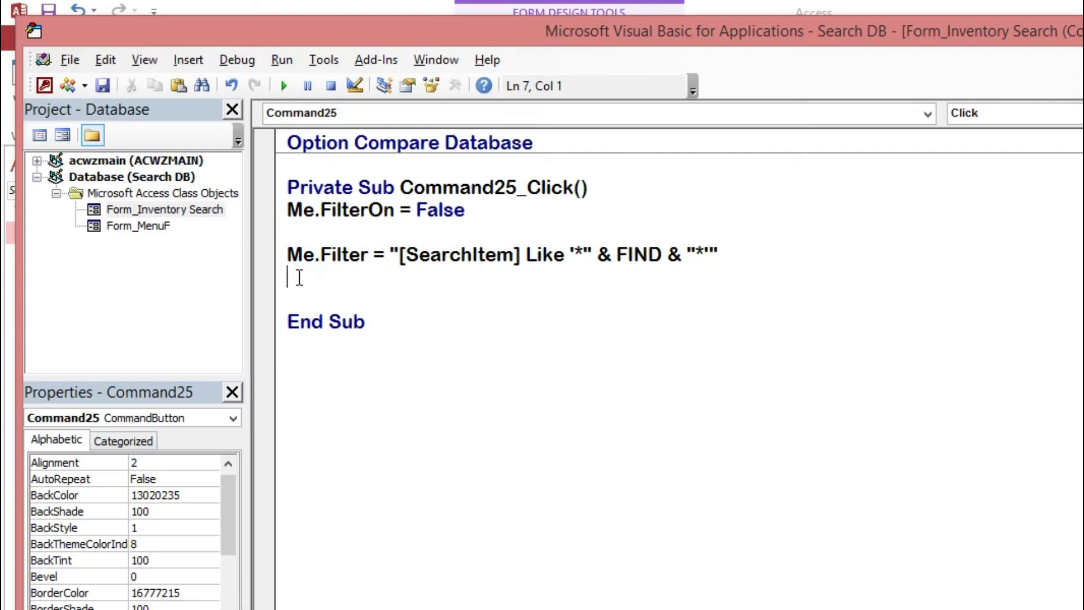
Add Me.FilterOn = True below the filter line and begin a Me.Requery statement
type("Me.fi")
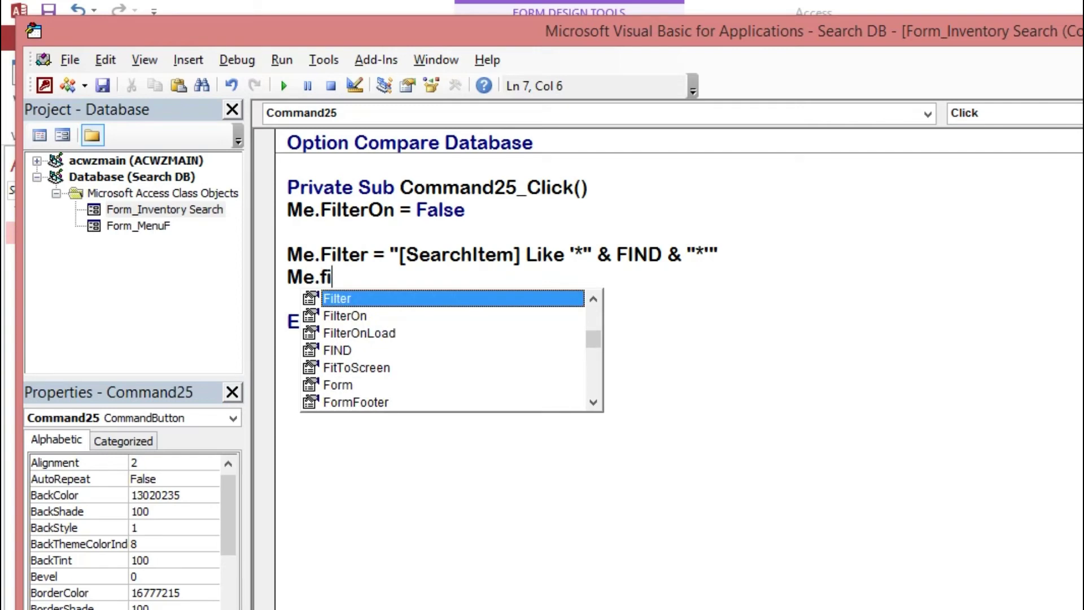
key("Down")
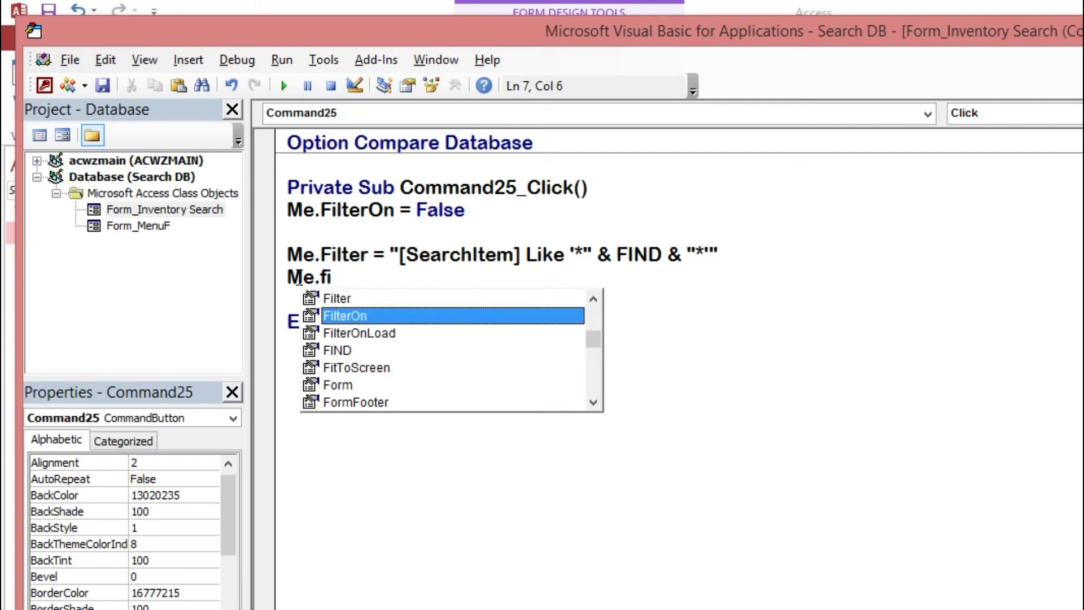
key("Tab")
type("=")
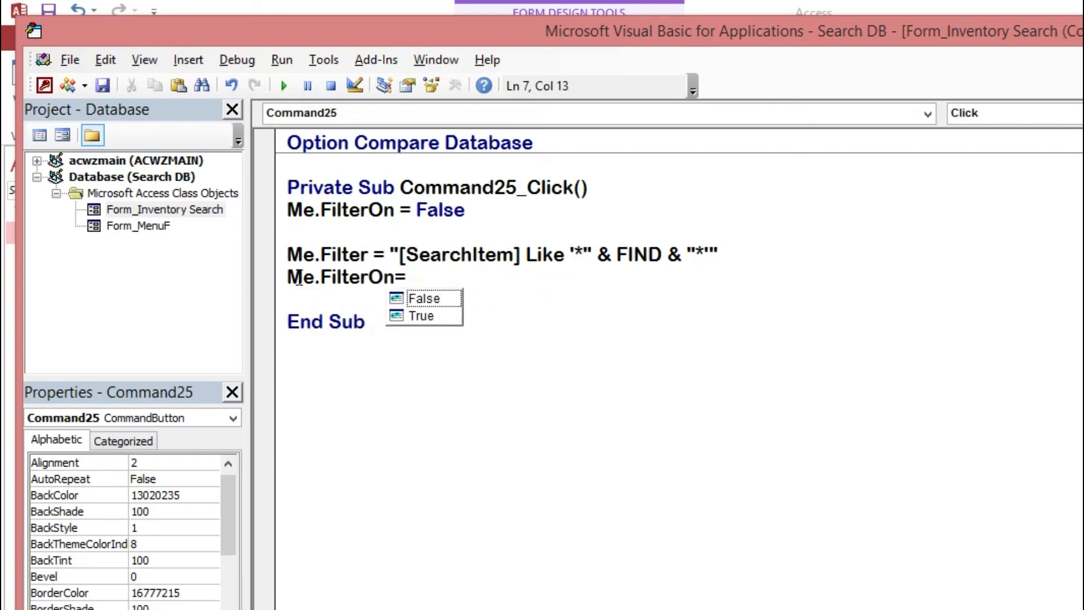
type("Tr")
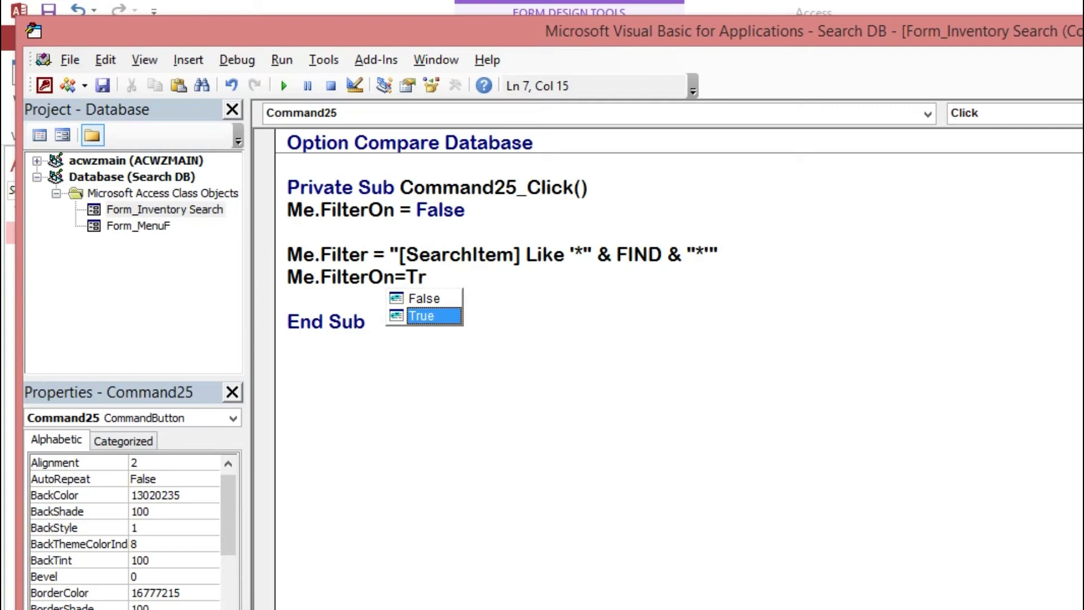
key("Tab")
key("Return")
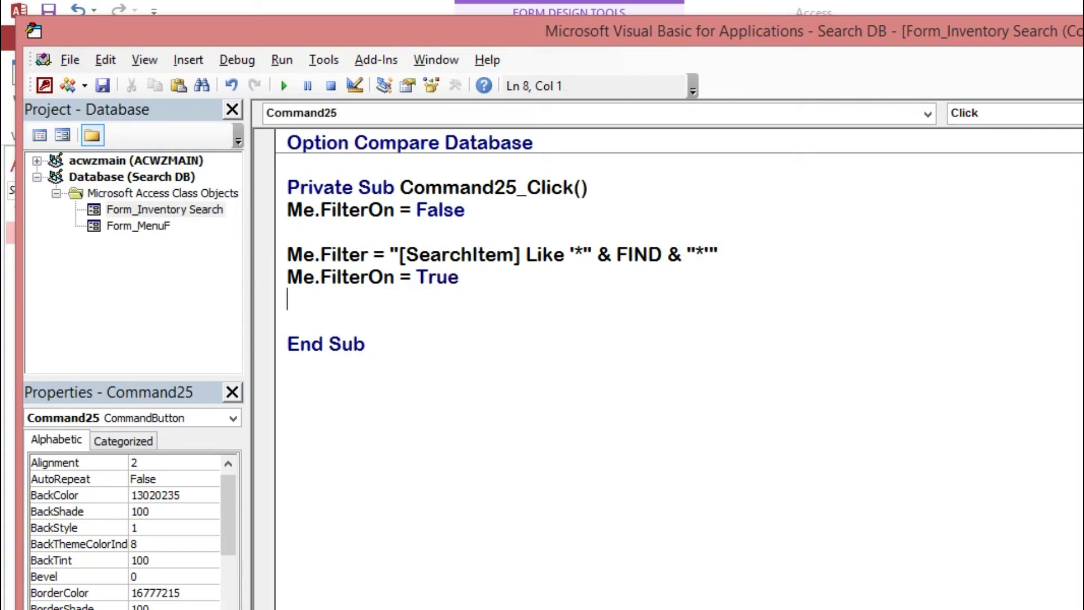
type("me.r")
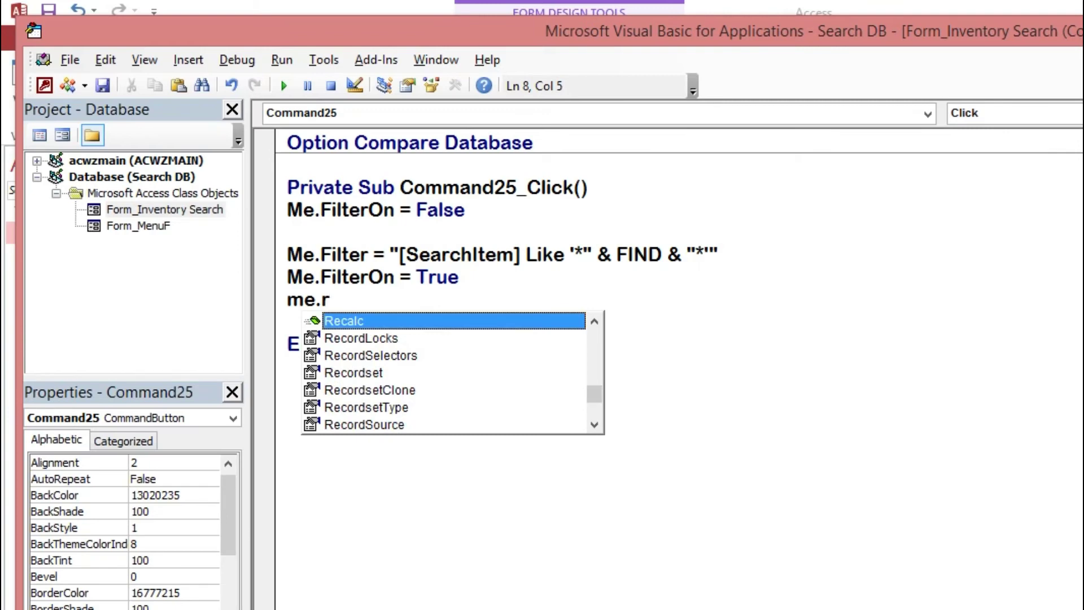
type("eq")
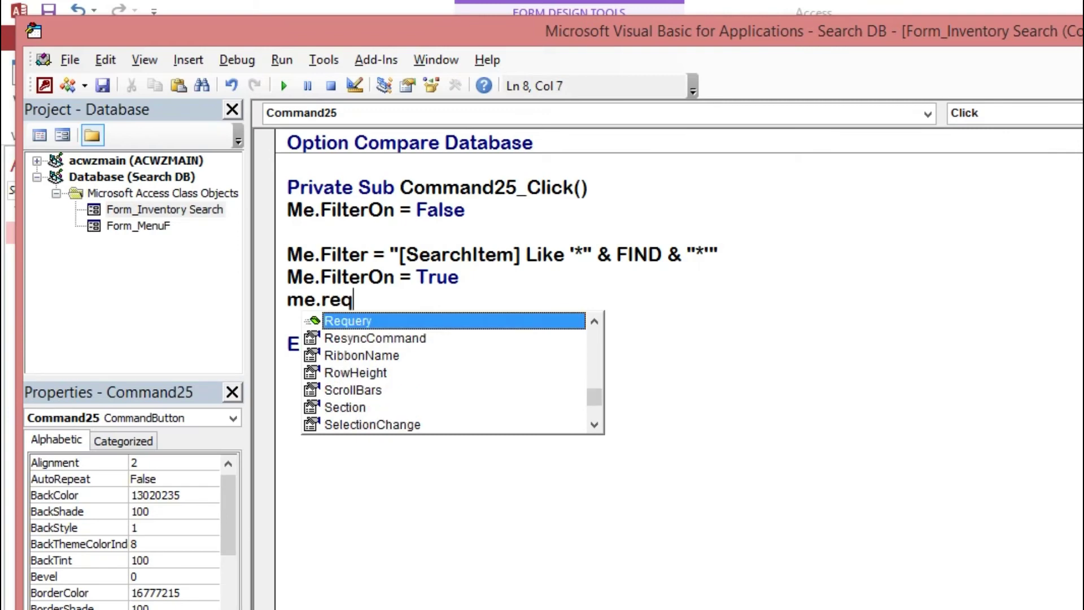
Complete Me.Requery and delete the blank line between the statements
key("Tab")
left_click(434, 231)
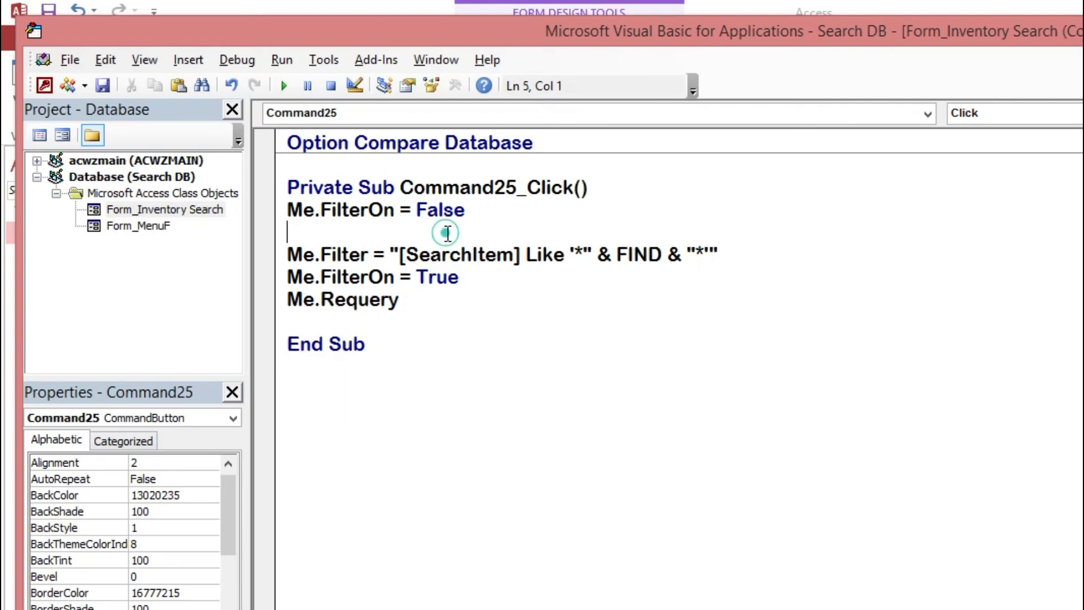
key("Delete")
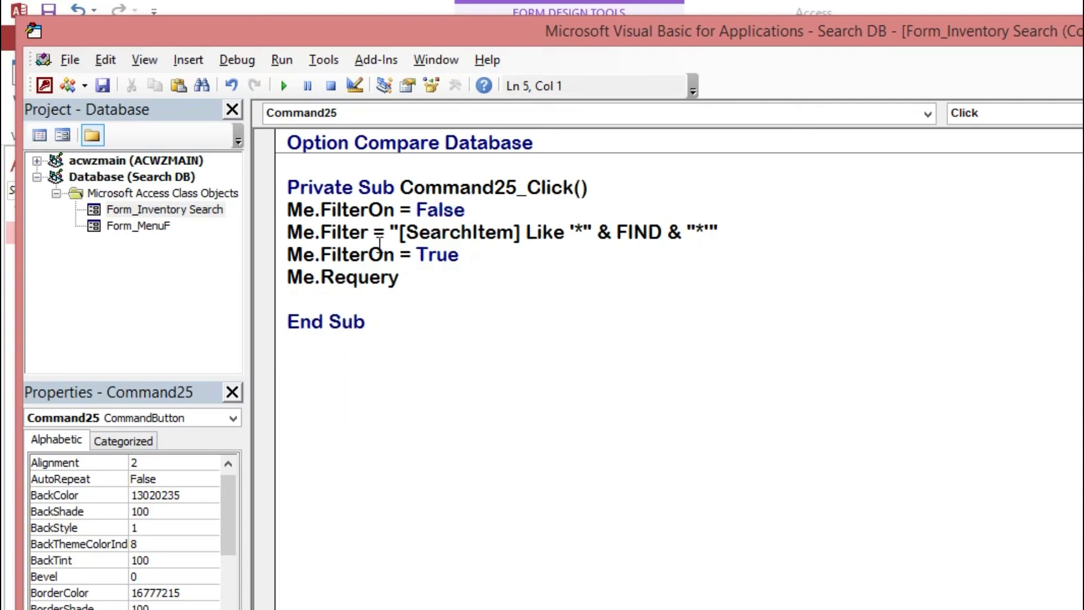
Insert Me.FIND.SetFocus as the first line of Command25_Click
left_click(618, 195)
key("Return")
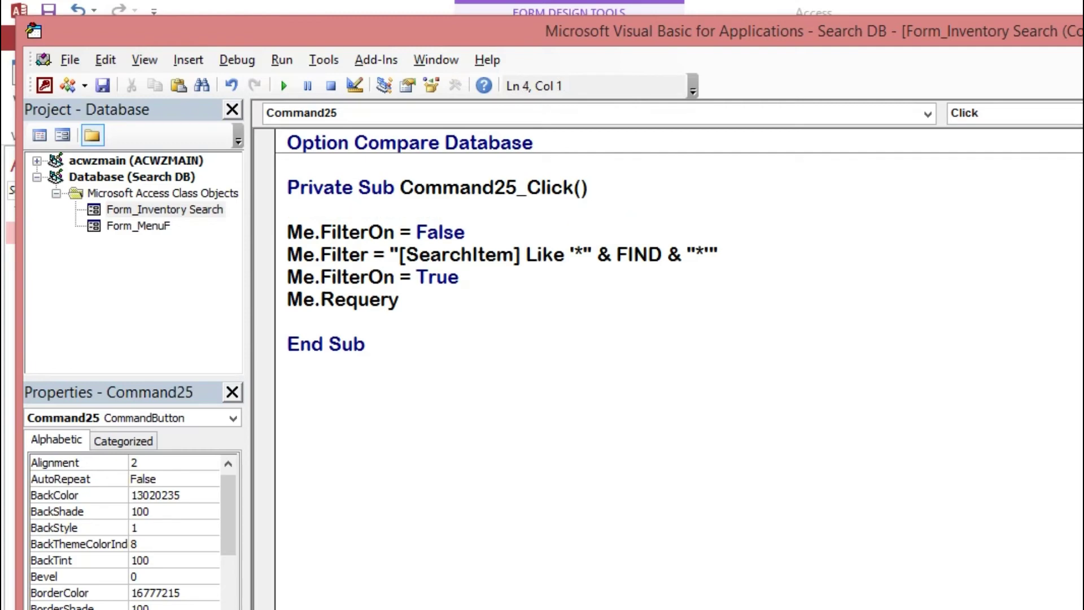
type("me.fi")
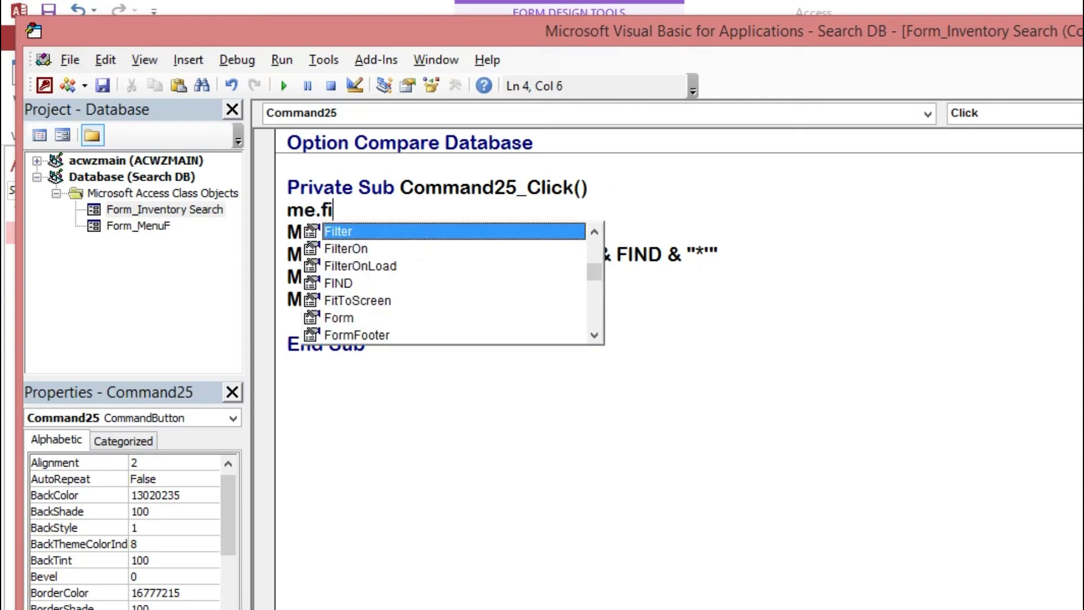
type("n")
key("Tab")
type(".set")
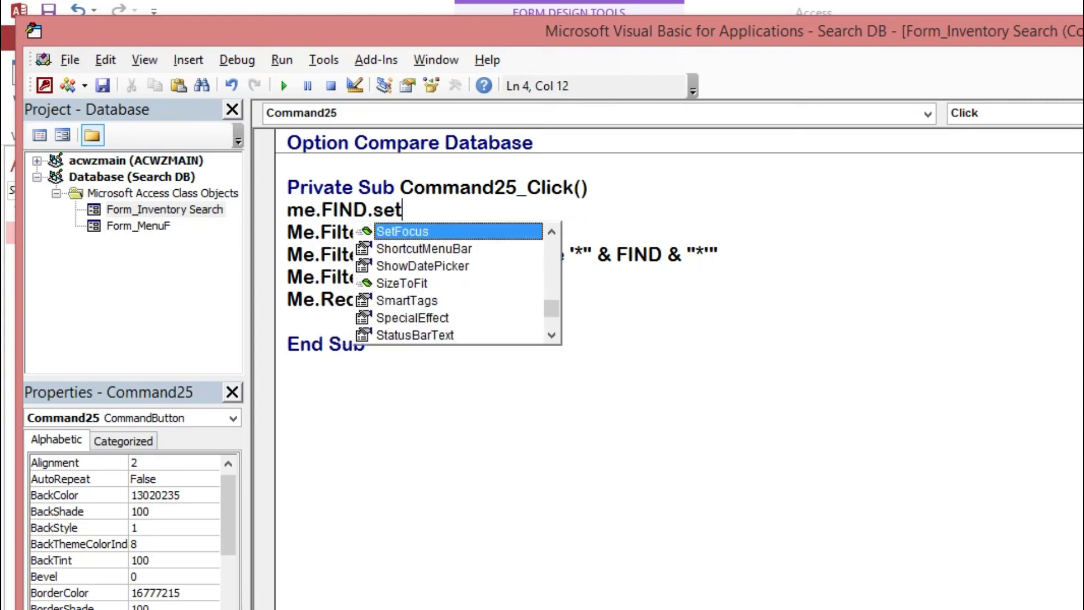
key("Tab")
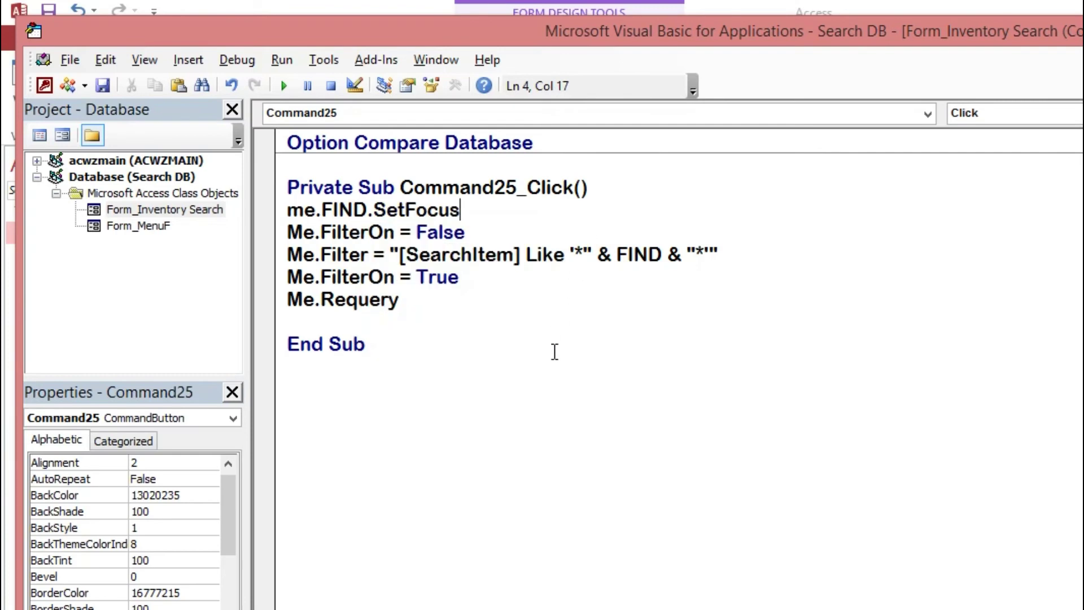
left_click(552, 350)
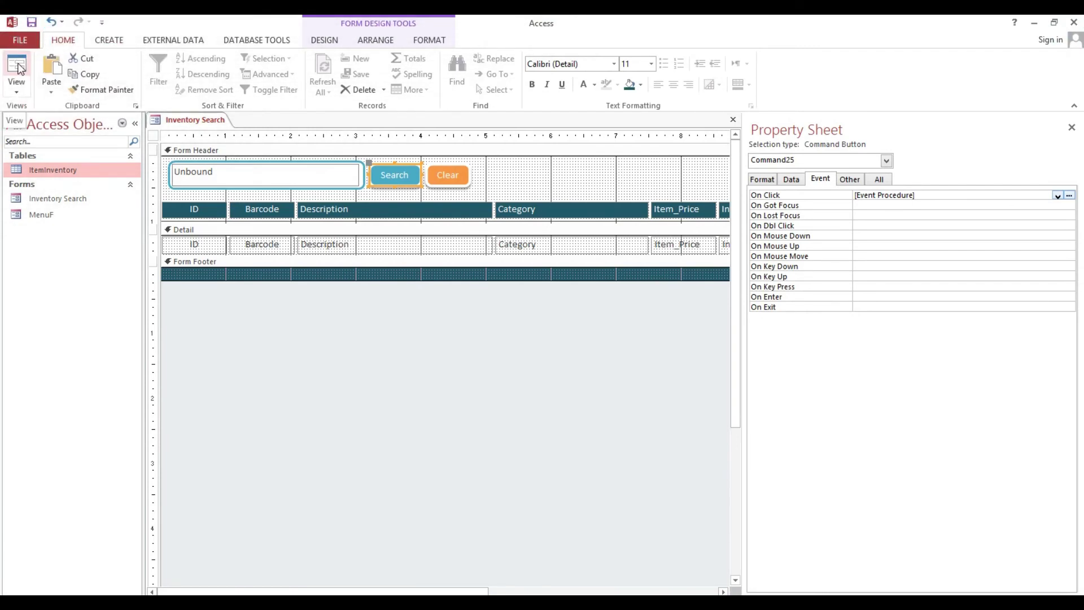
left_click(19, 68)
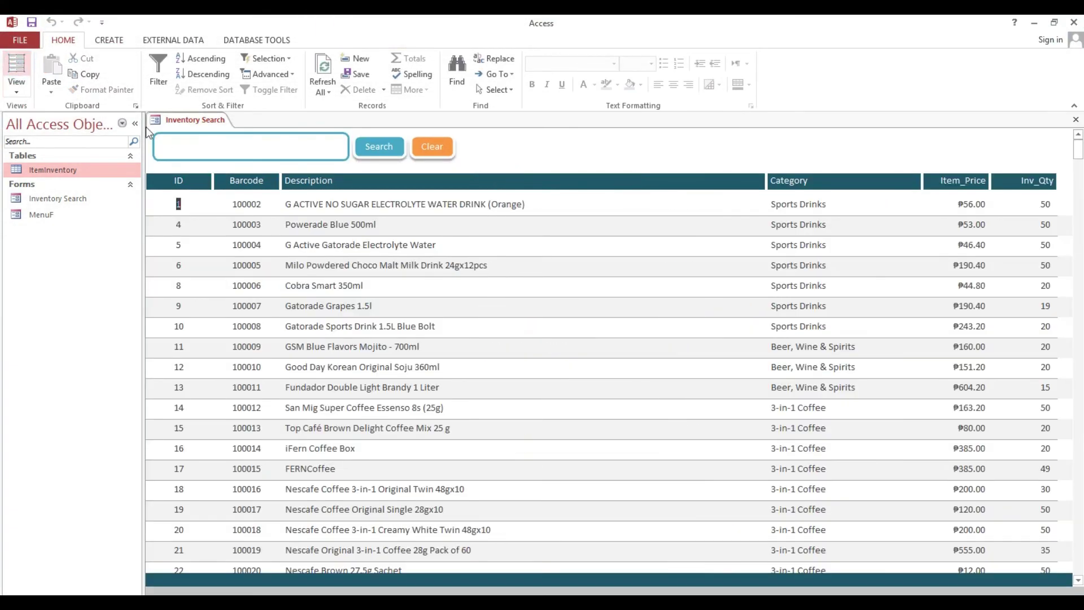
left_click(206, 144)
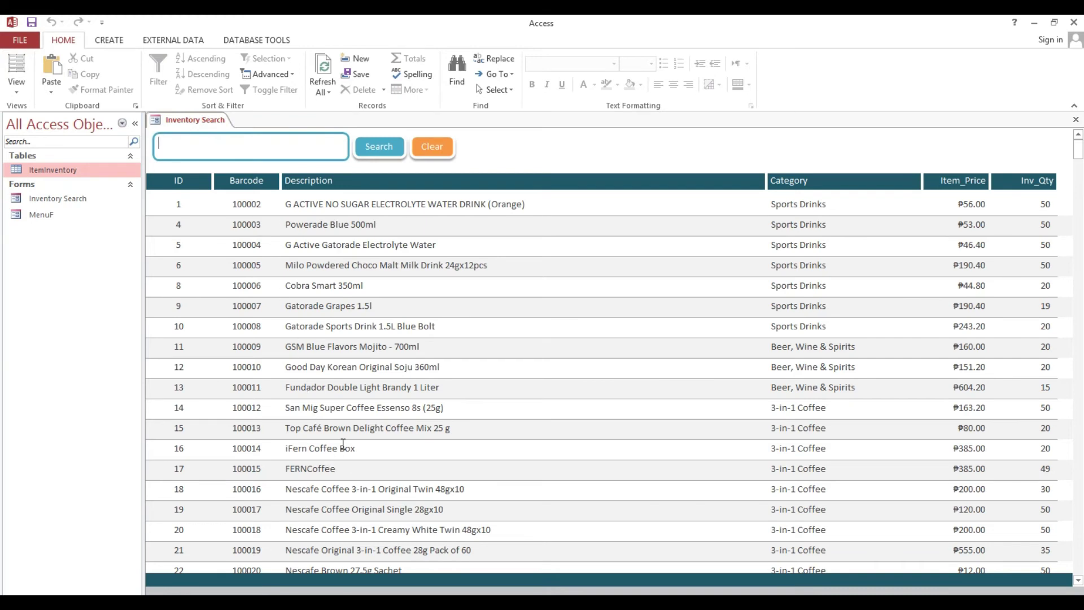
left_click_drag(377, 408, 410, 410)
key("ctrl+c")
left_click(237, 146)
key("ctrl+v")
left_click(376, 148)
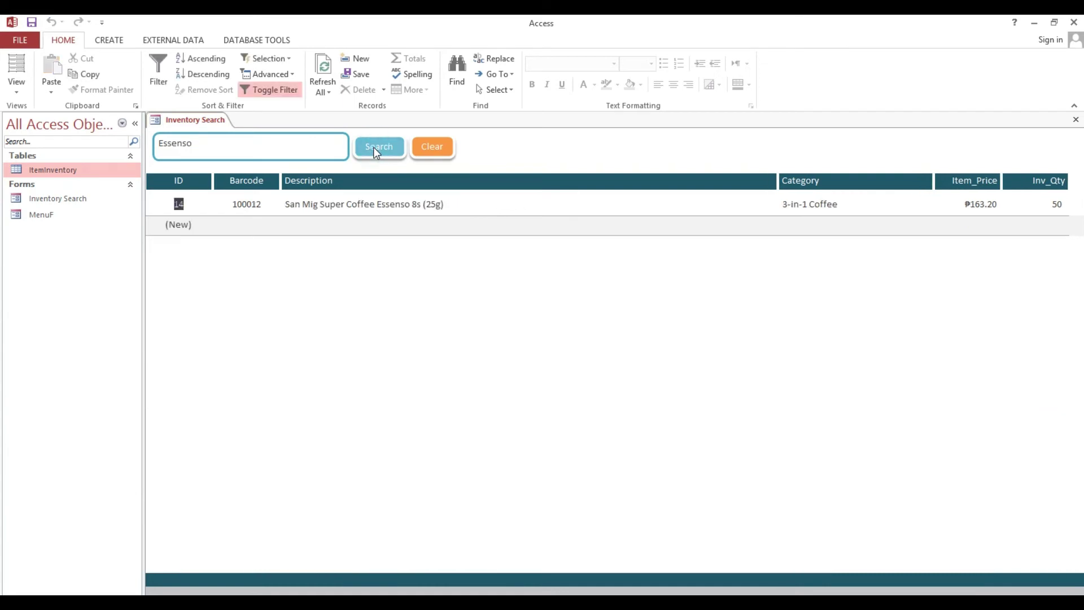
left_click(430, 148)
left_click(430, 147)
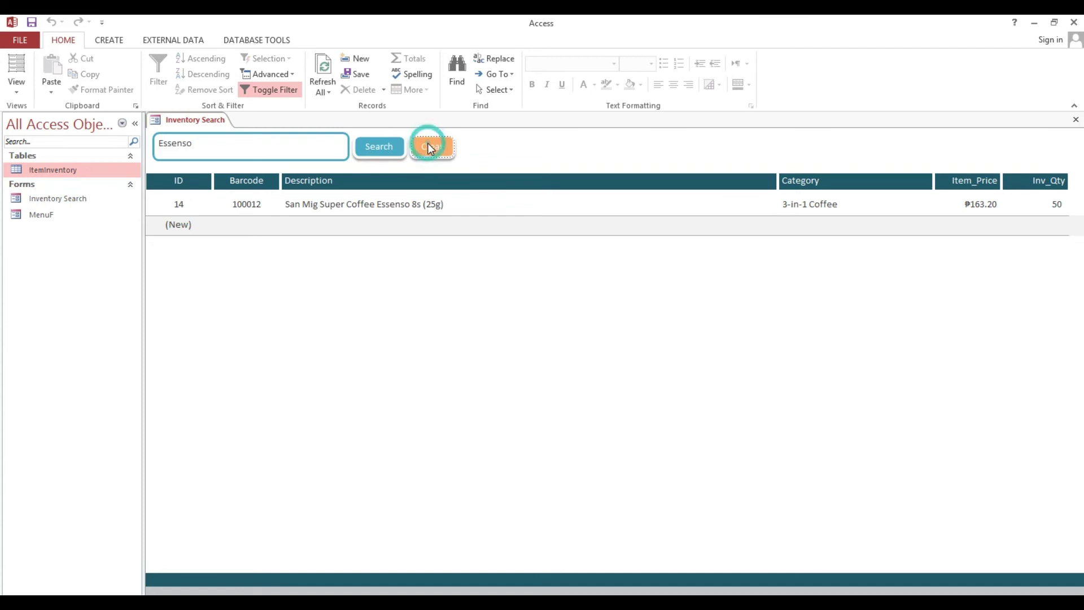
left_click(286, 146)
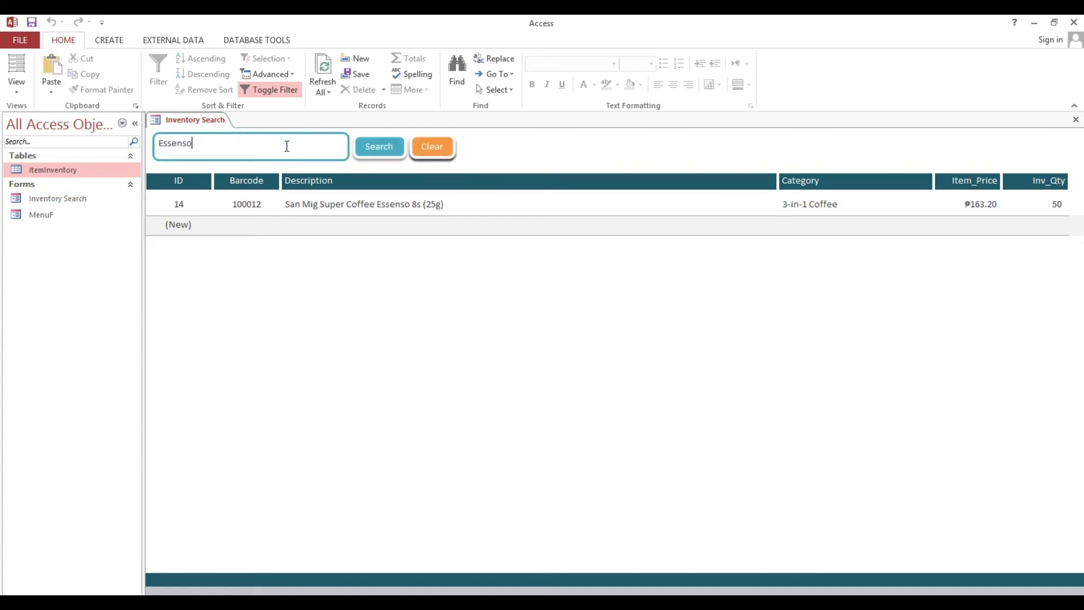
key("BackSpace")
key("BackSpace")
key("BackSpace")
key("BackSpace")
key("BackSpace")
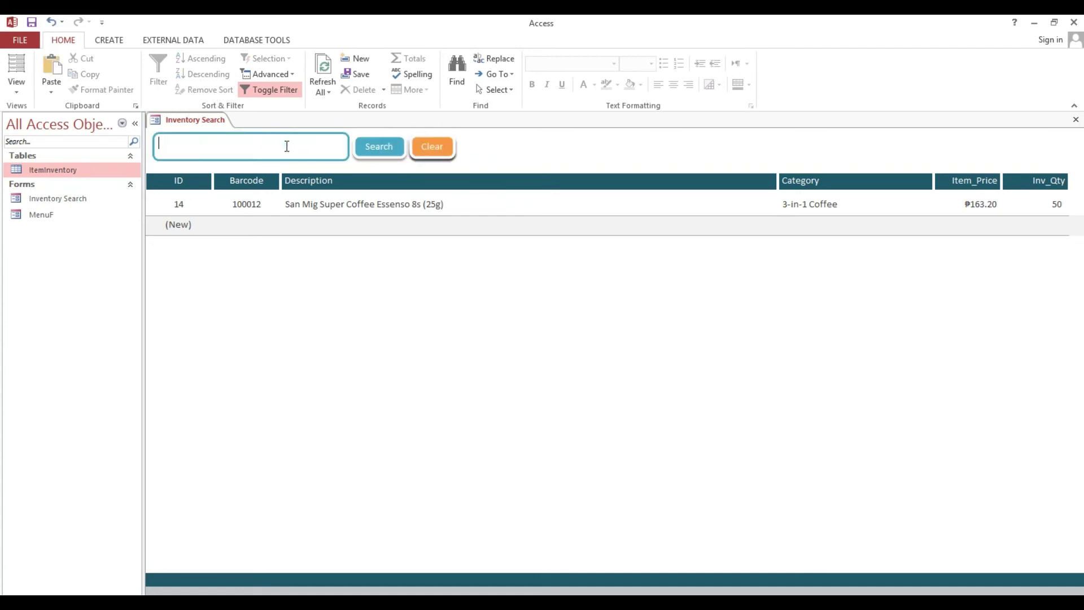
right_click(526, 140)
left_click(553, 177)
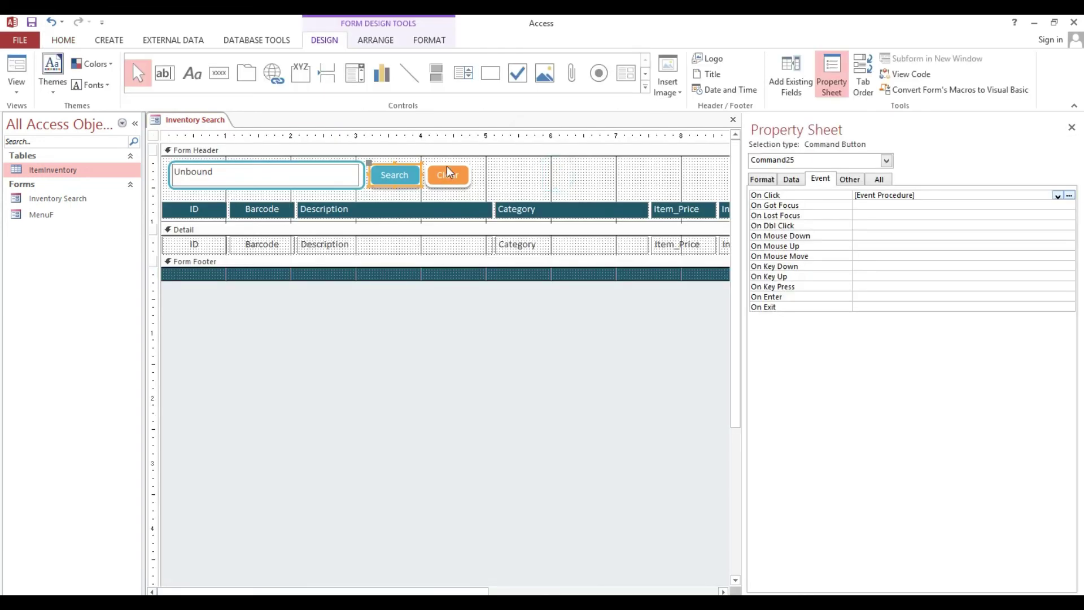
Set the Clear button's On Click to Event Procedure and open its code
left_click(448, 175)
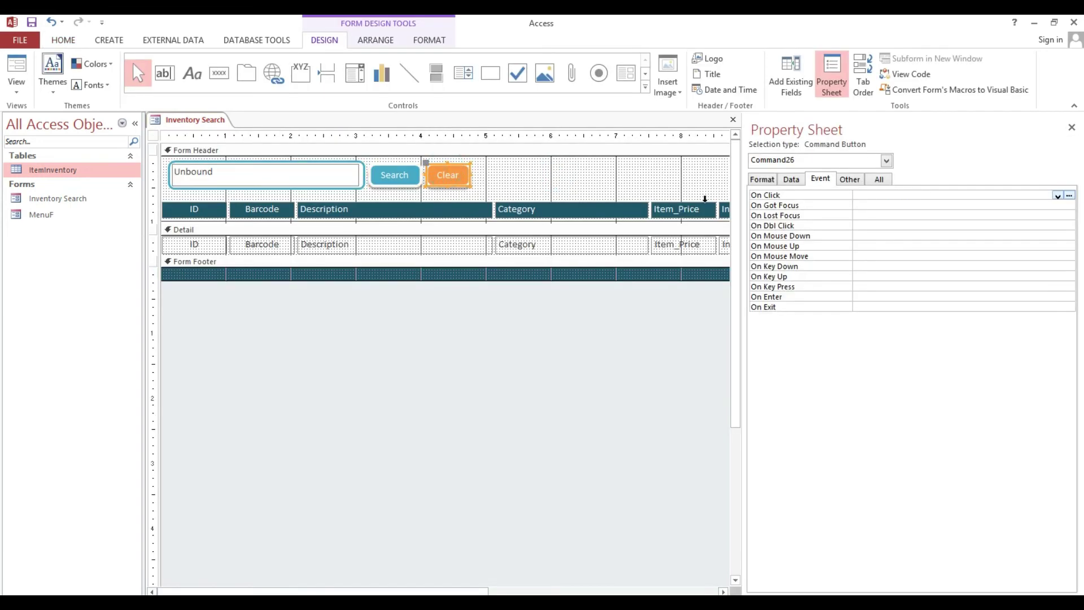
left_click(867, 193)
left_click(1056, 195)
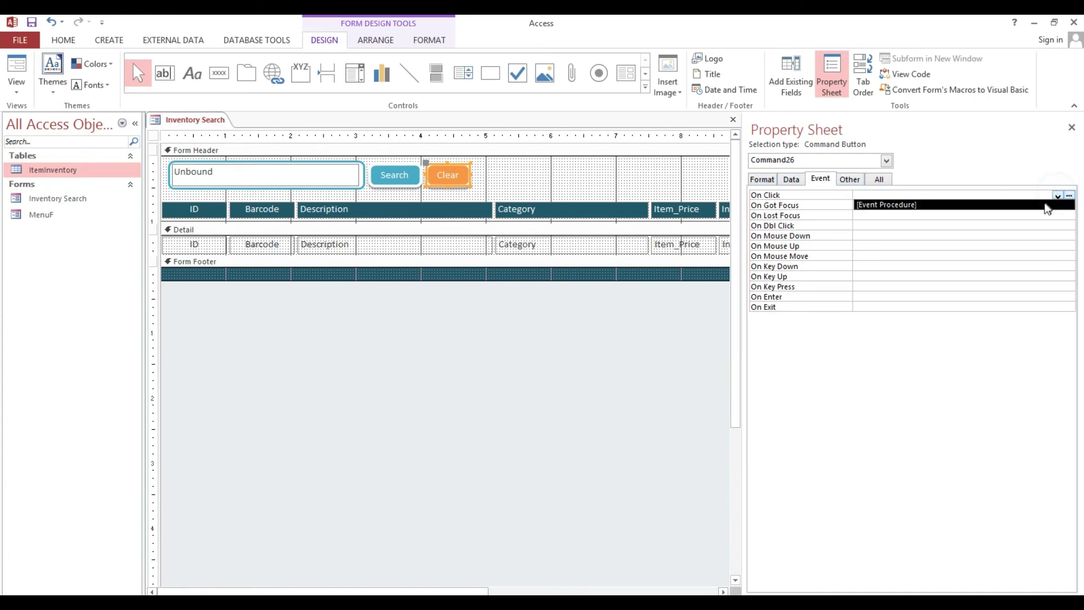
left_click(1046, 204)
left_click(1069, 196)
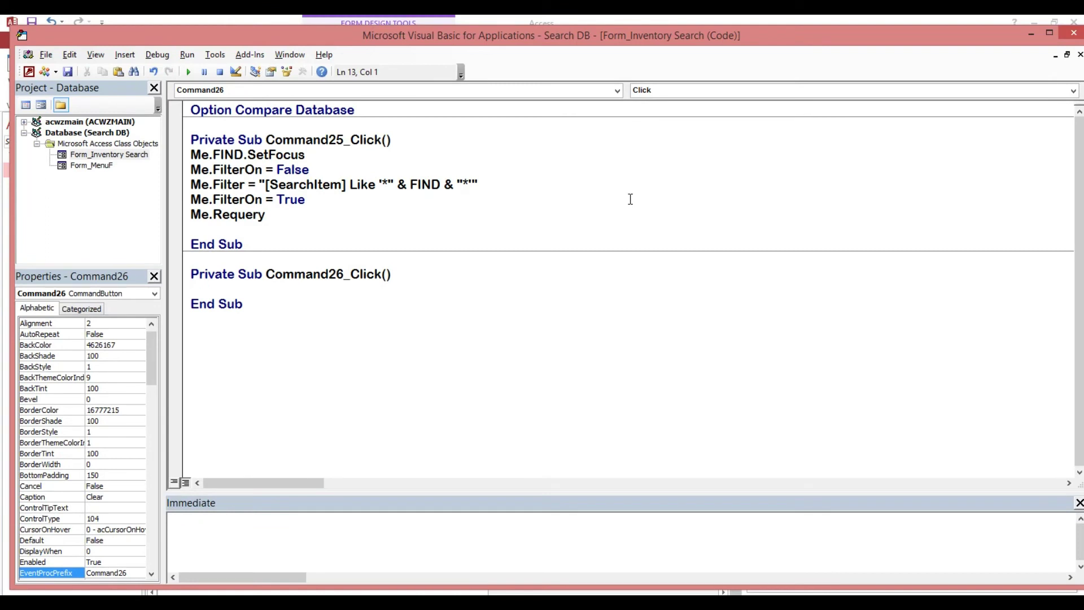
Add DoCmd.ShowAllRecords and Me.FIND.SetFocus to Command26_Click
type("docmd.sh")
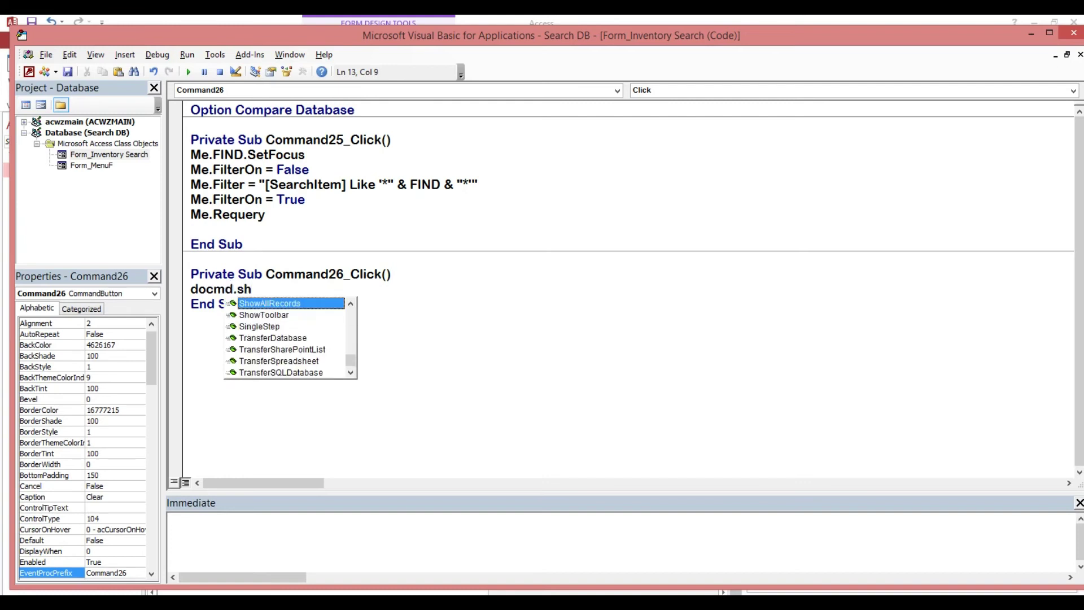
key("Tab")
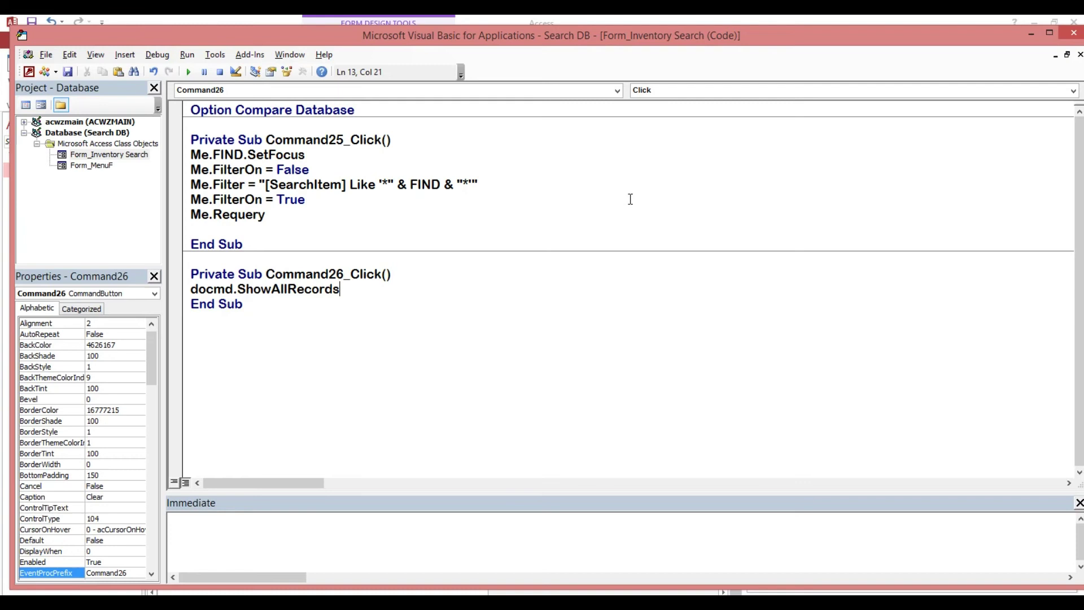
key("Return")
type("Me.fin")
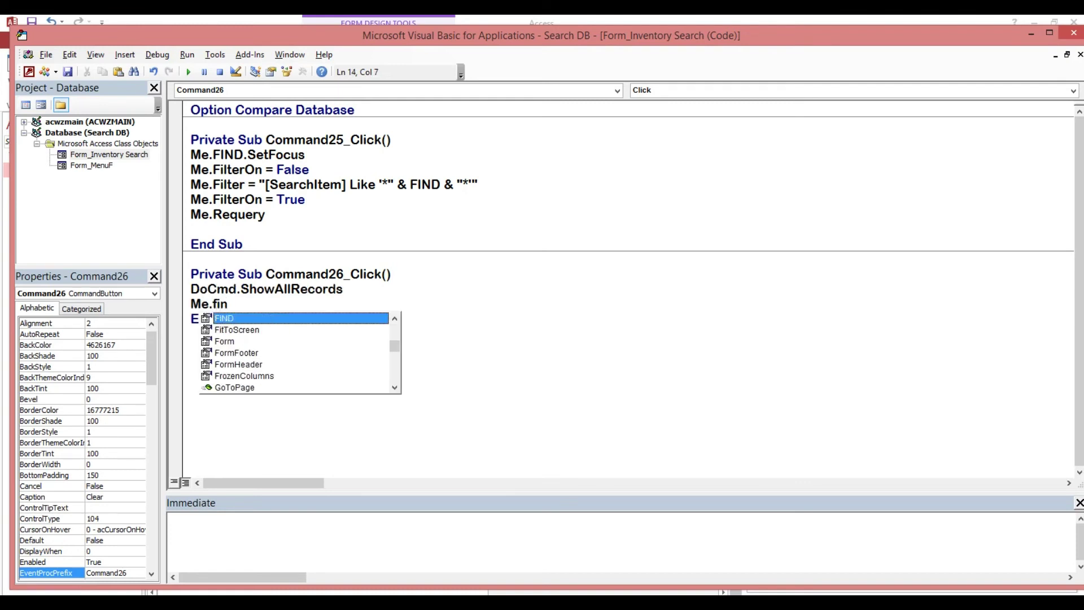
key("Tab")
type(".")
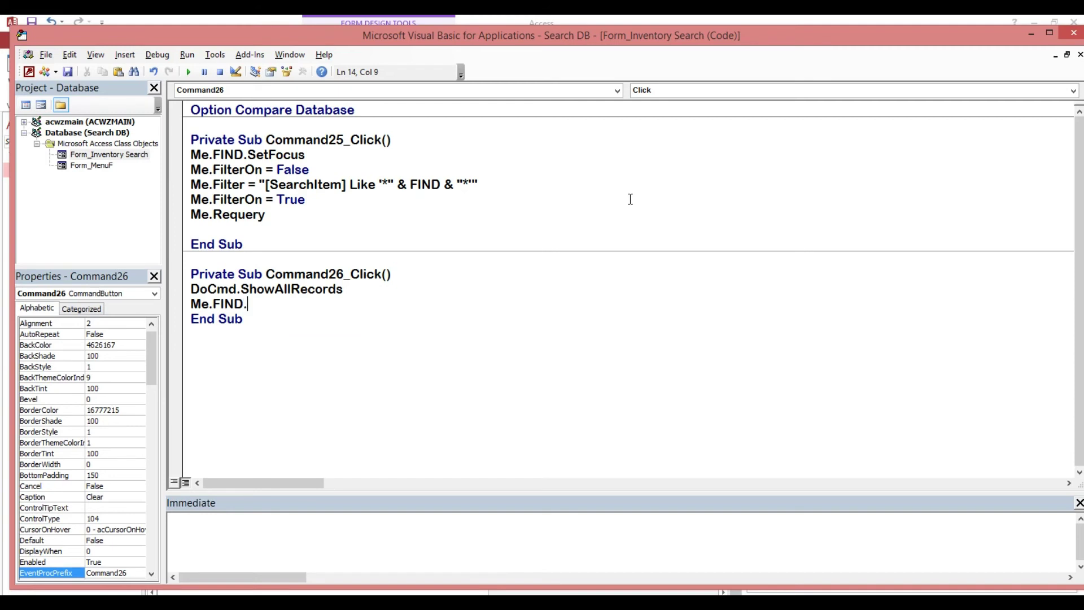
type("set")
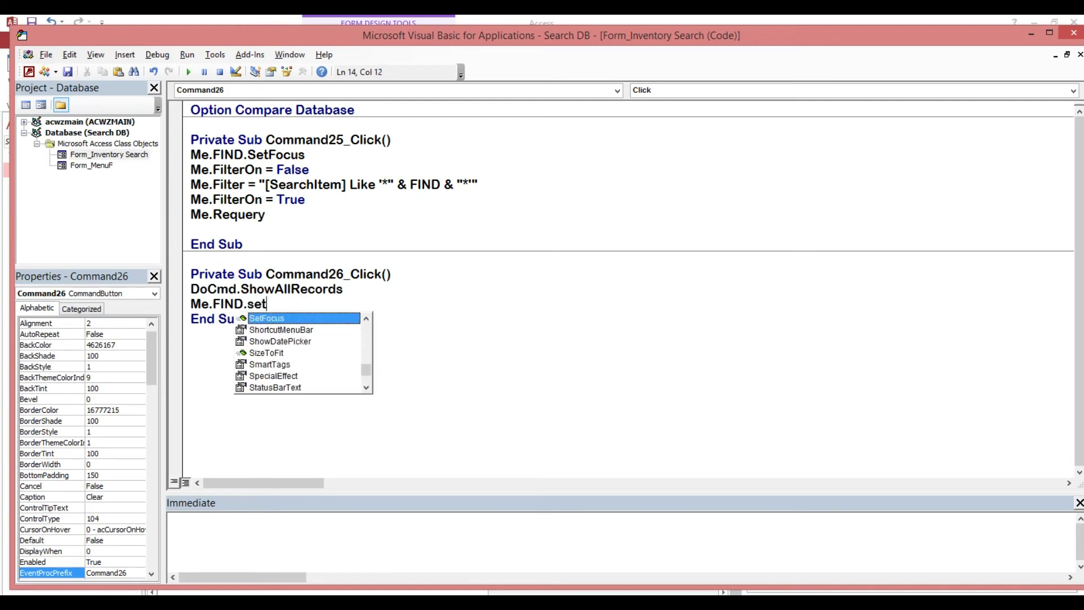
key("Tab")
key("Return")
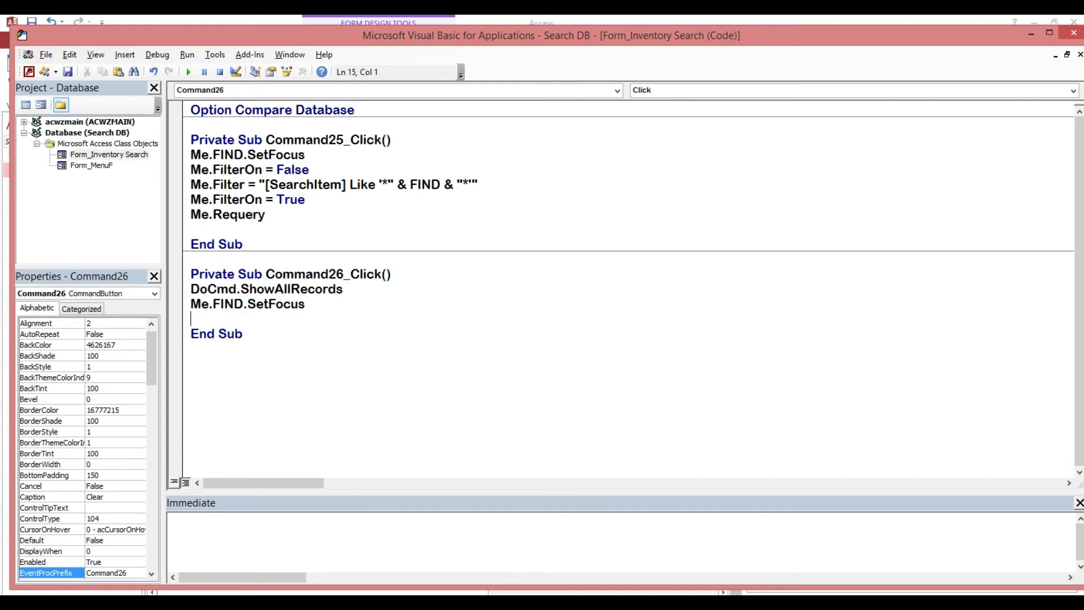
Finish Command26_Click with Me.FIND = "" to empty the search box
type("me.fi")
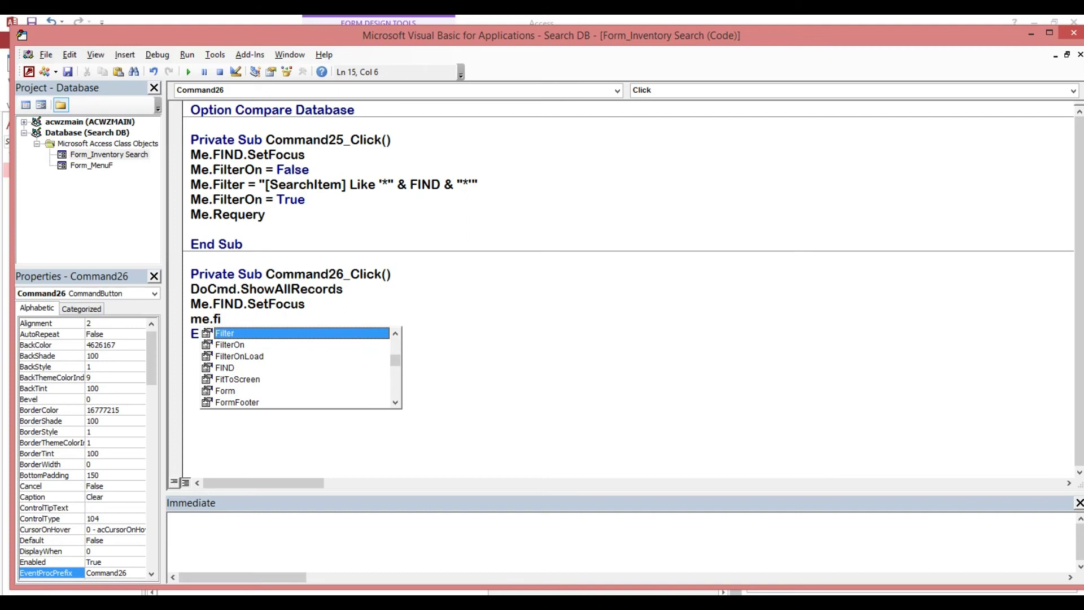
key("Down")
key("Down")
key("Down")
key("Tab")
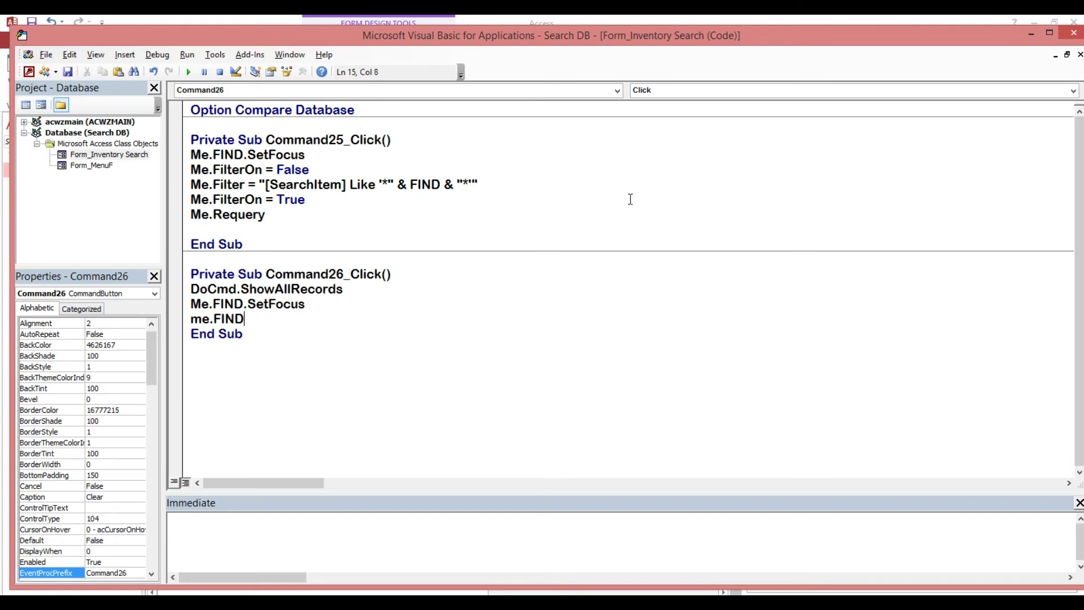
type("'")
type("\"")
type("\"")
left_click(507, 199)
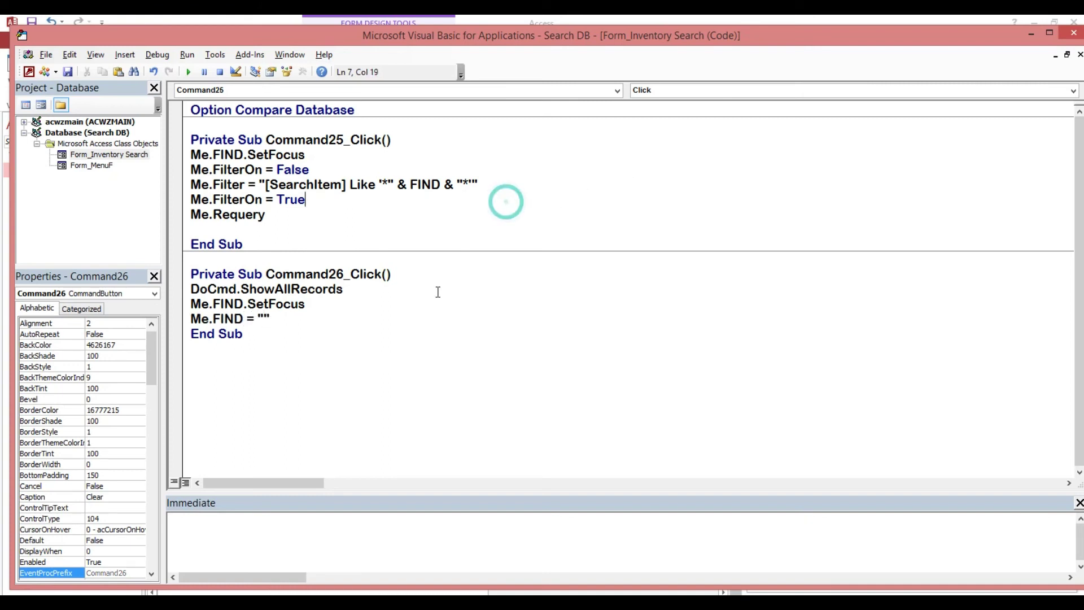
left_click(441, 226)
Save the form and set its On Load event to Event Procedure
left_click(1074, 33)
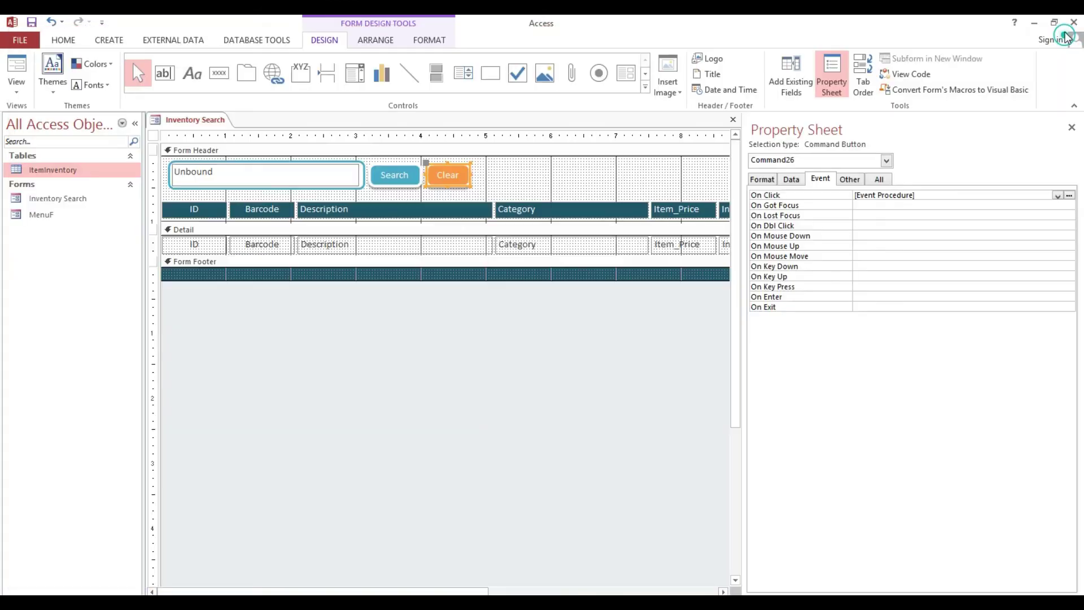
left_click(32, 23)
left_click(153, 135)
left_click(801, 206)
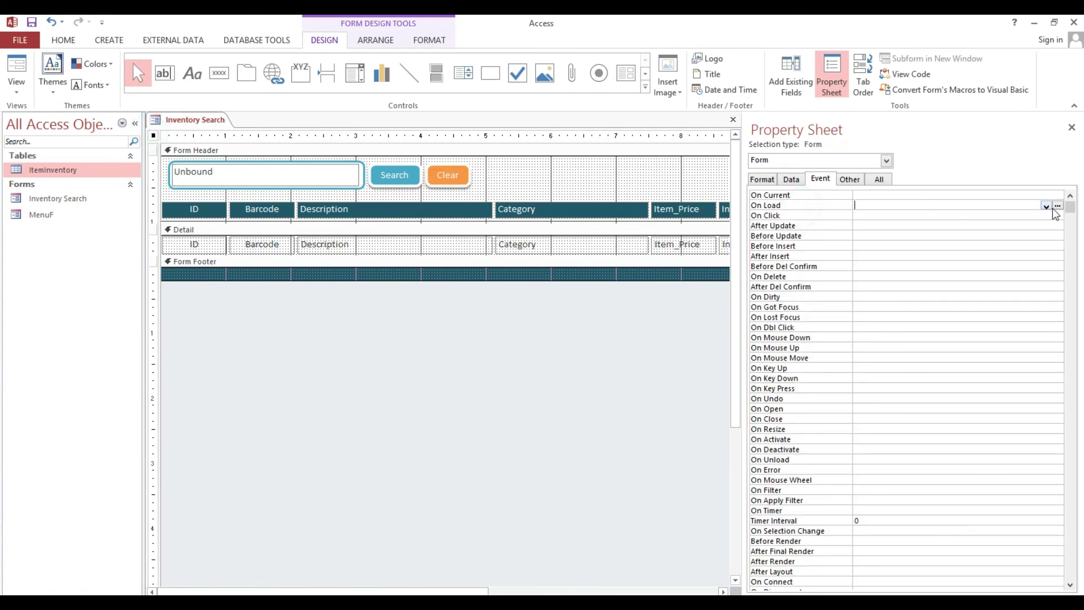
left_click(1047, 206)
left_click(1036, 215)
left_click(1058, 206)
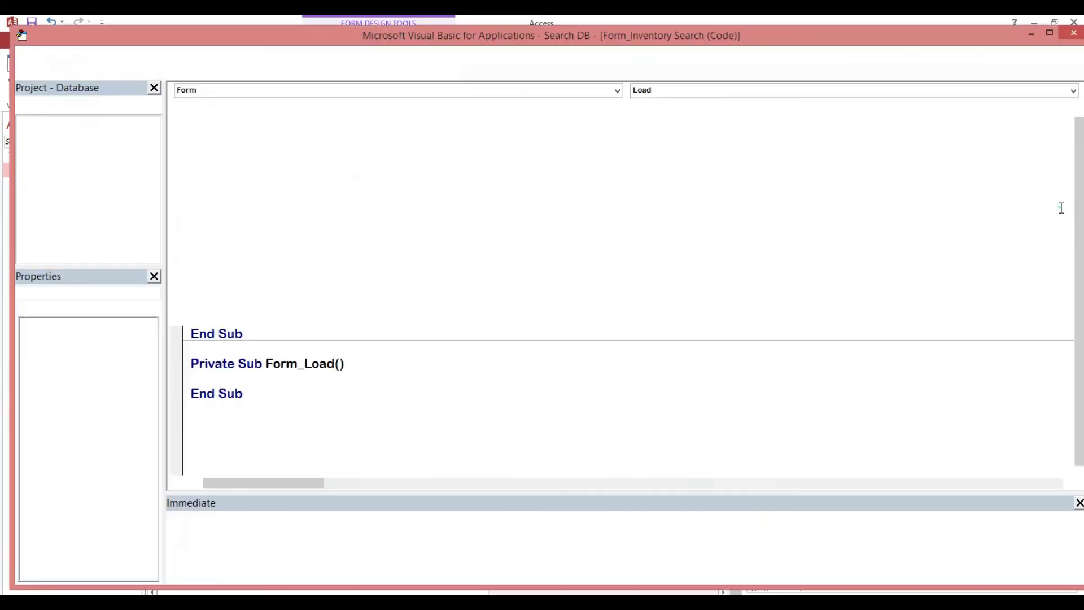
Write Me.FIND.SetFocus in the Form_Load procedure
type("me.fin")
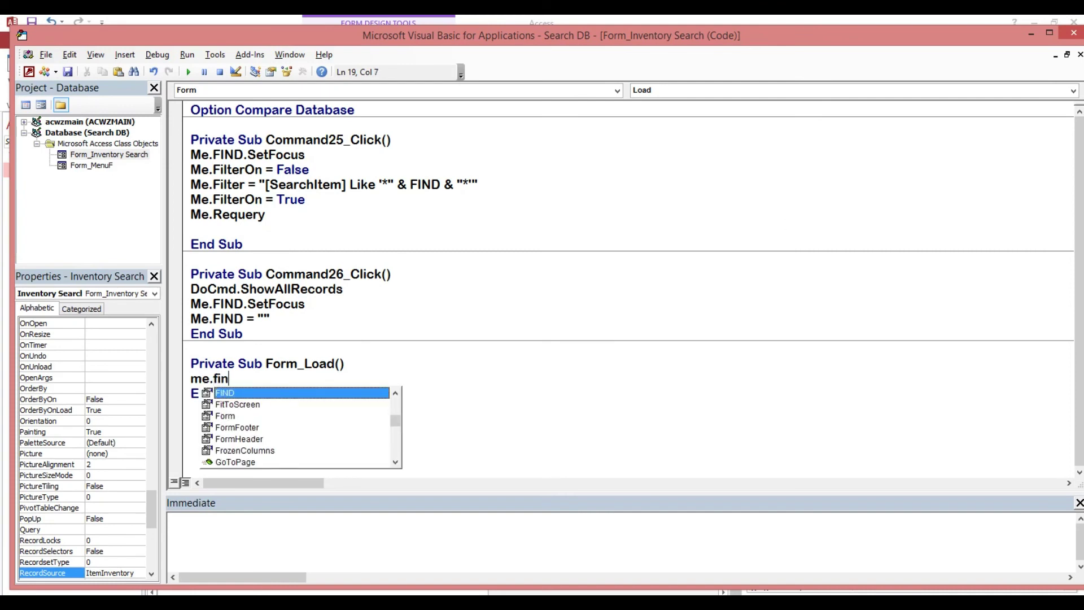
key("Tab")
type(".set")
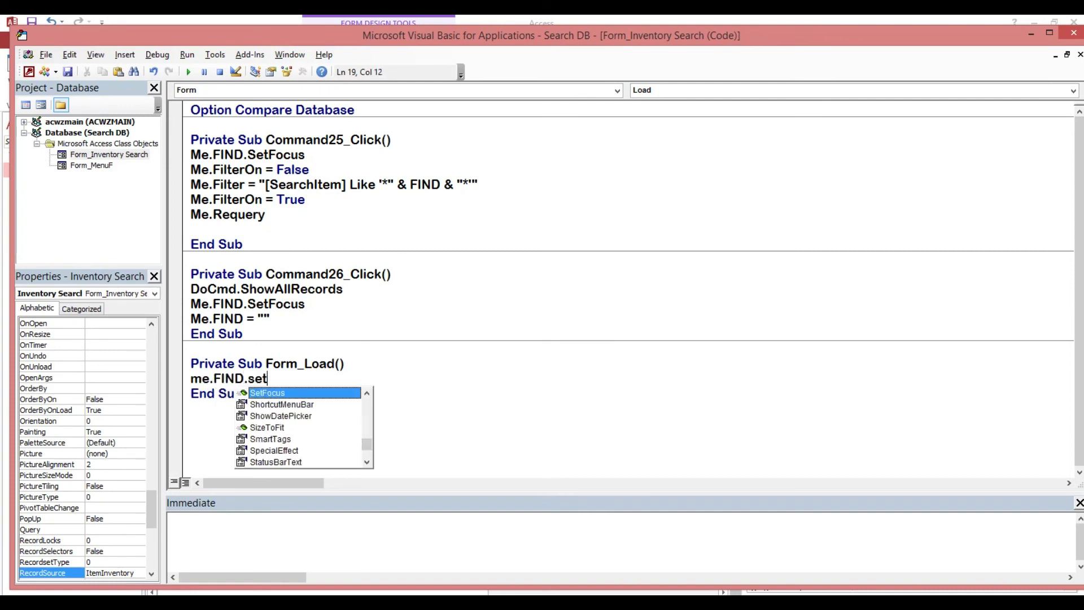
key("Tab")
left_click(782, 118)
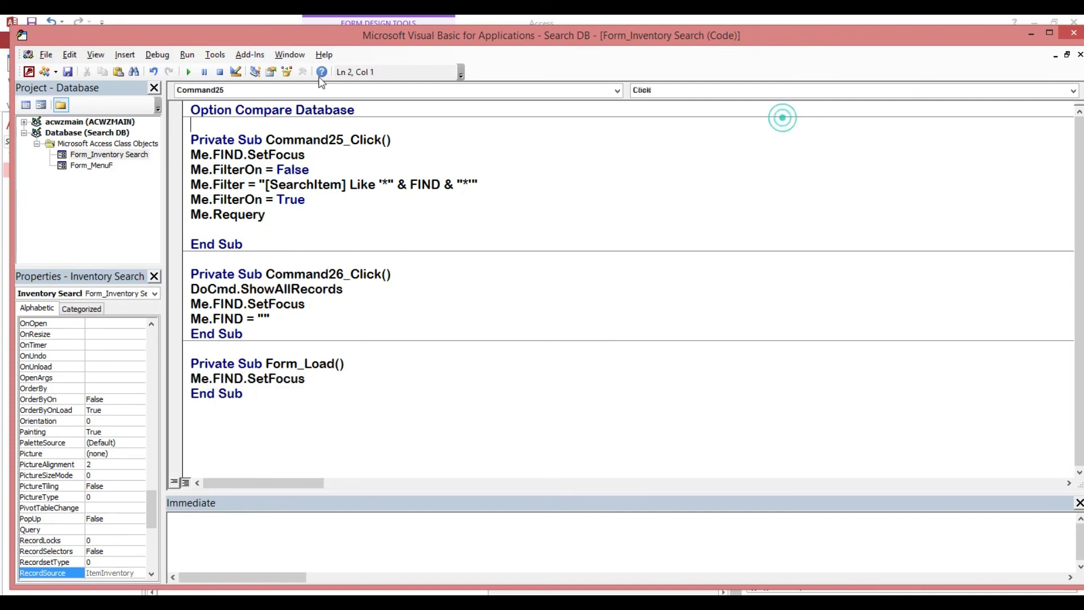
Compile the database code via Debug > Compile and close the VBA editor
left_click(158, 53)
left_click(176, 71)
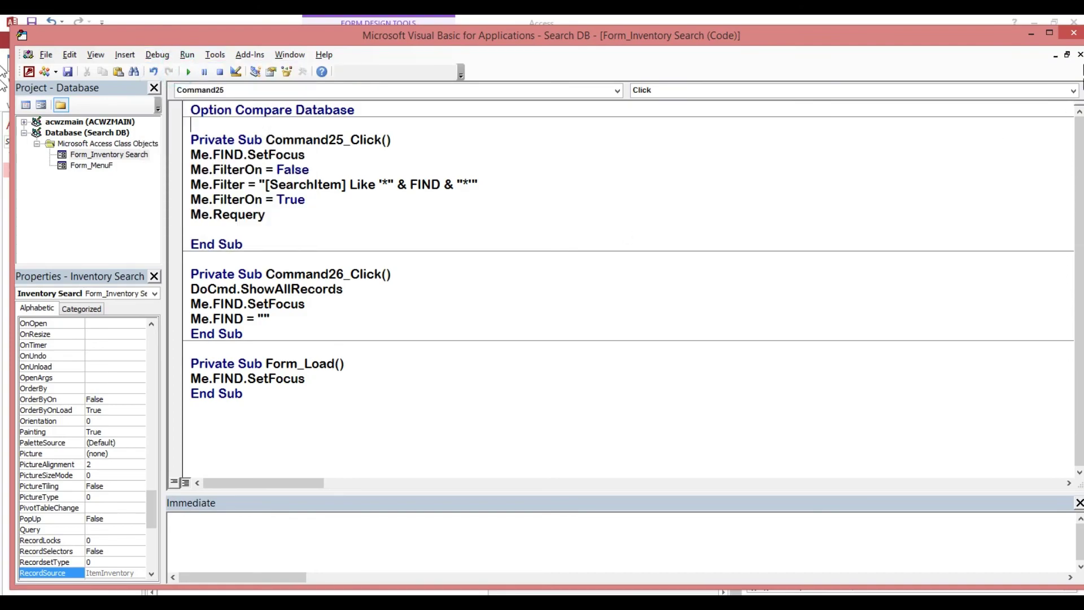
left_click(1074, 32)
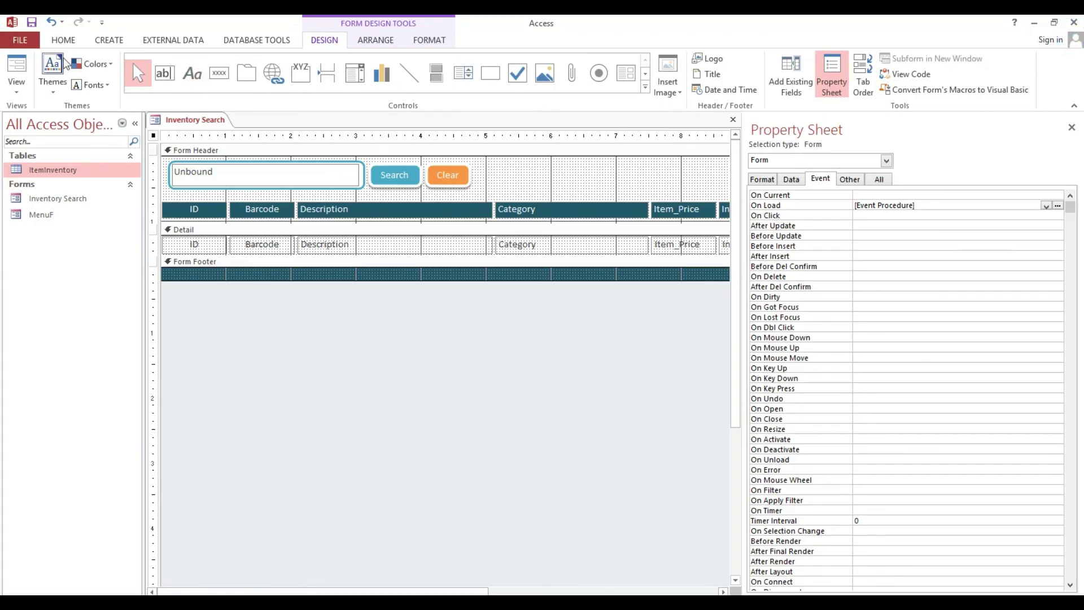
In Form view, search the inventory for "Wine", then clear the search
left_click(17, 69)
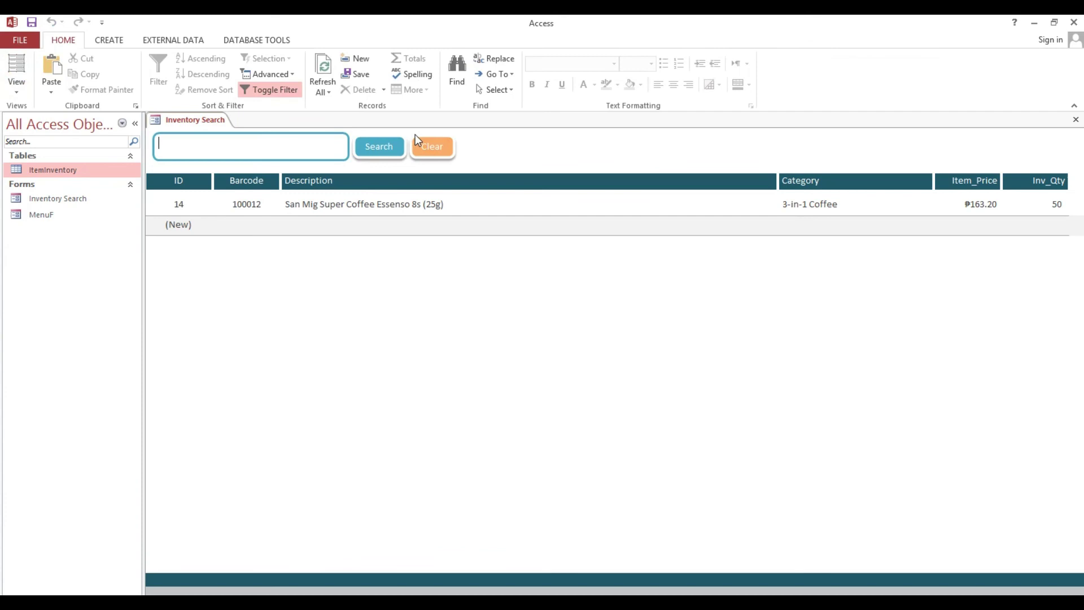
left_click(433, 147)
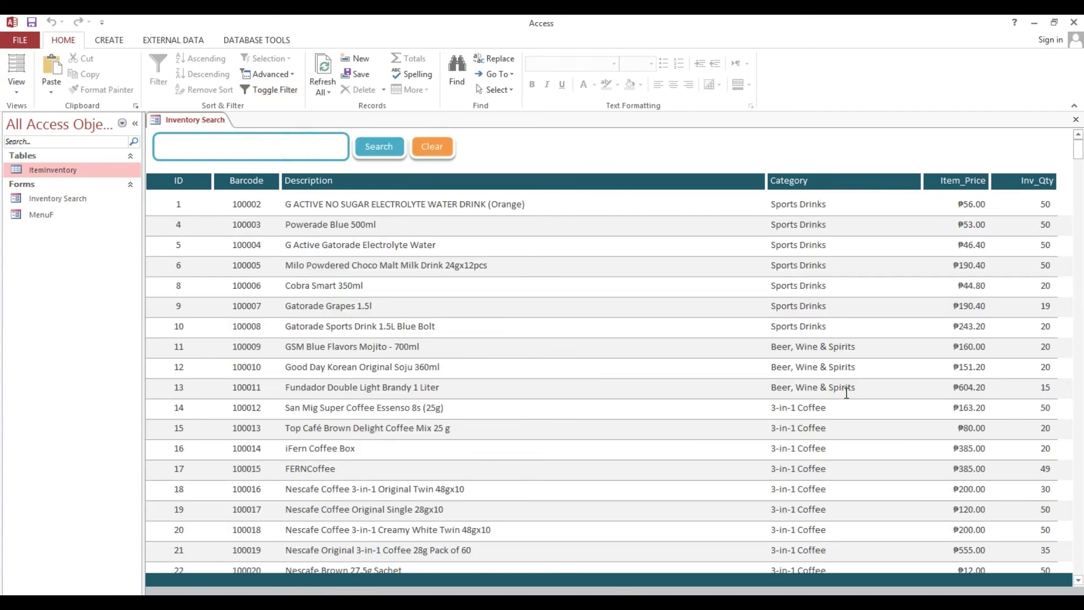
double_click(798, 387)
key("ctrl+c")
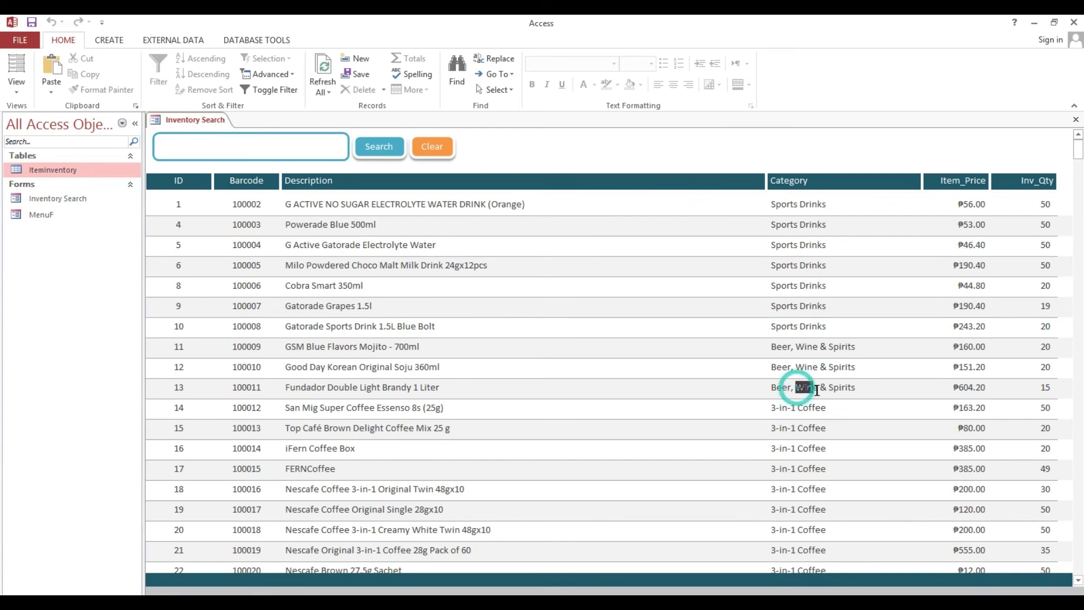
left_click(199, 144)
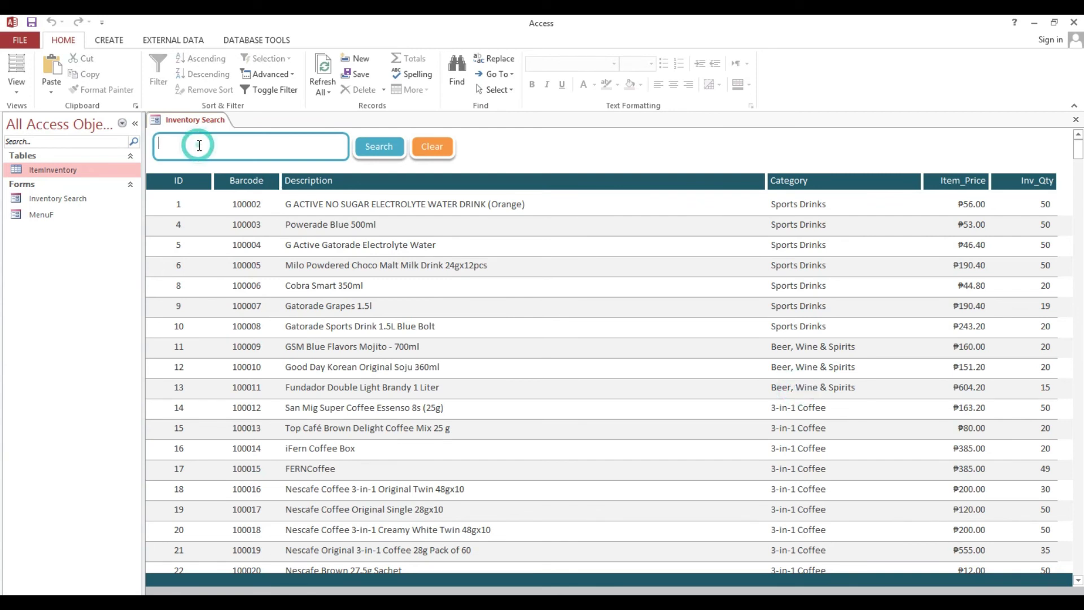
key("ctrl+v")
left_click(379, 147)
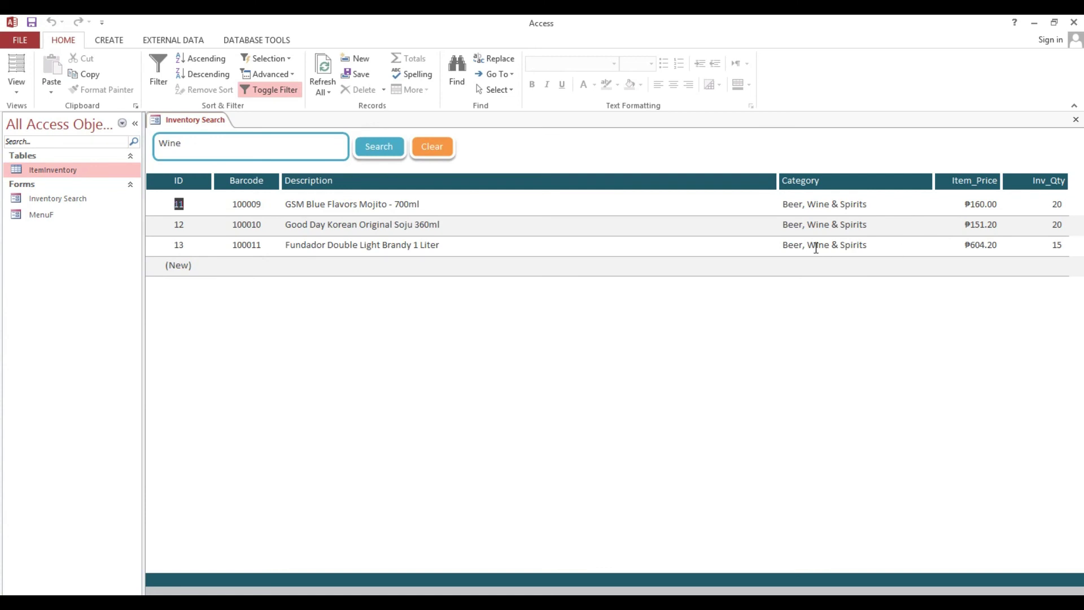
left_click(442, 150)
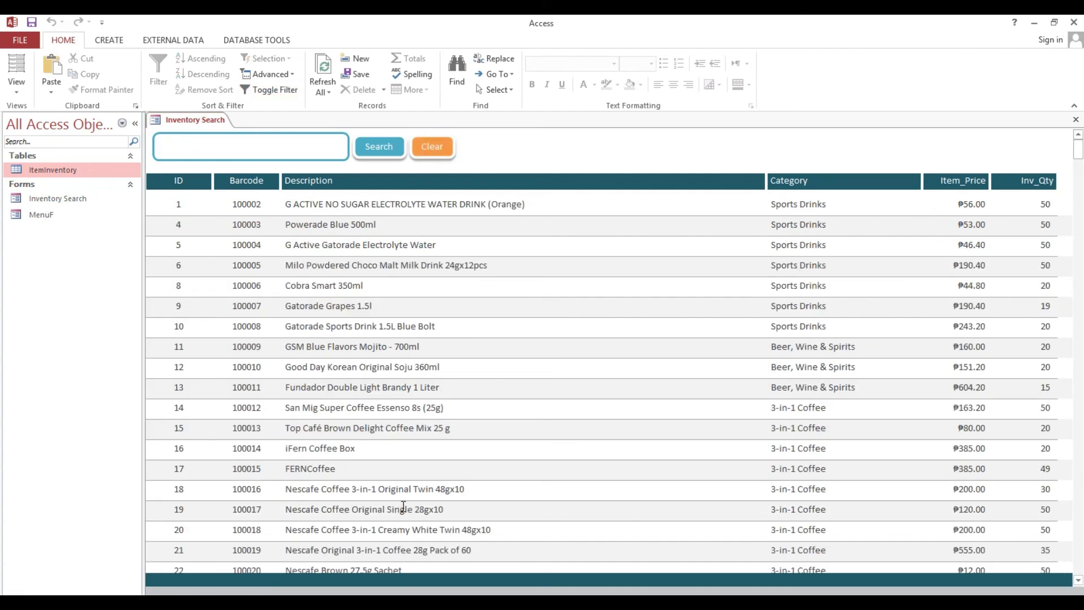
Search for "Barako" to filter to one coffee item, then clear to show all records
scroll(403, 507, "down", 1)
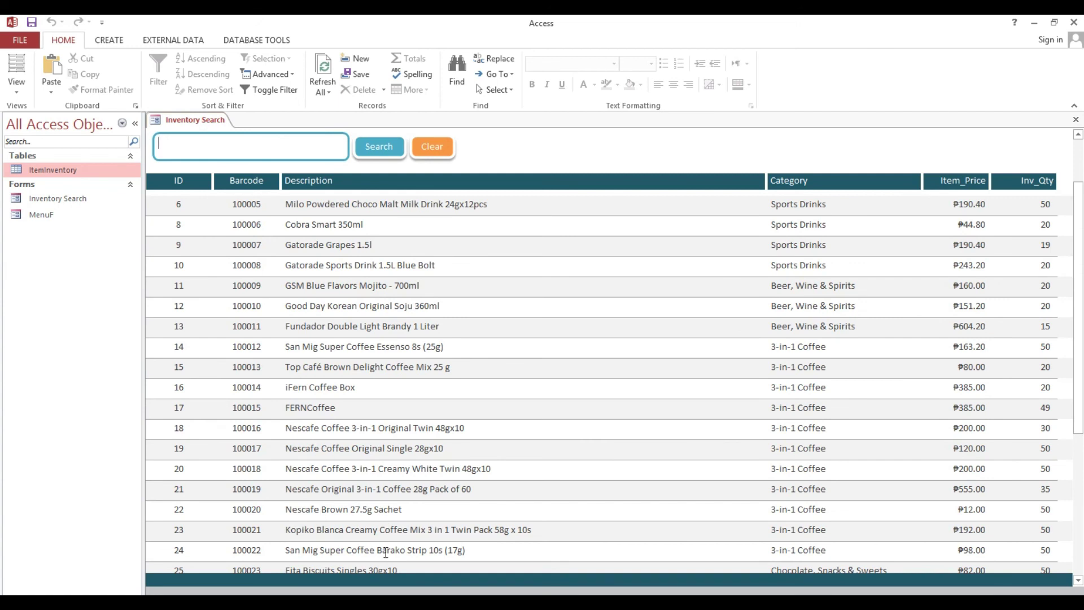
left_click_drag(382, 550, 404, 551)
key("ctrl+c")
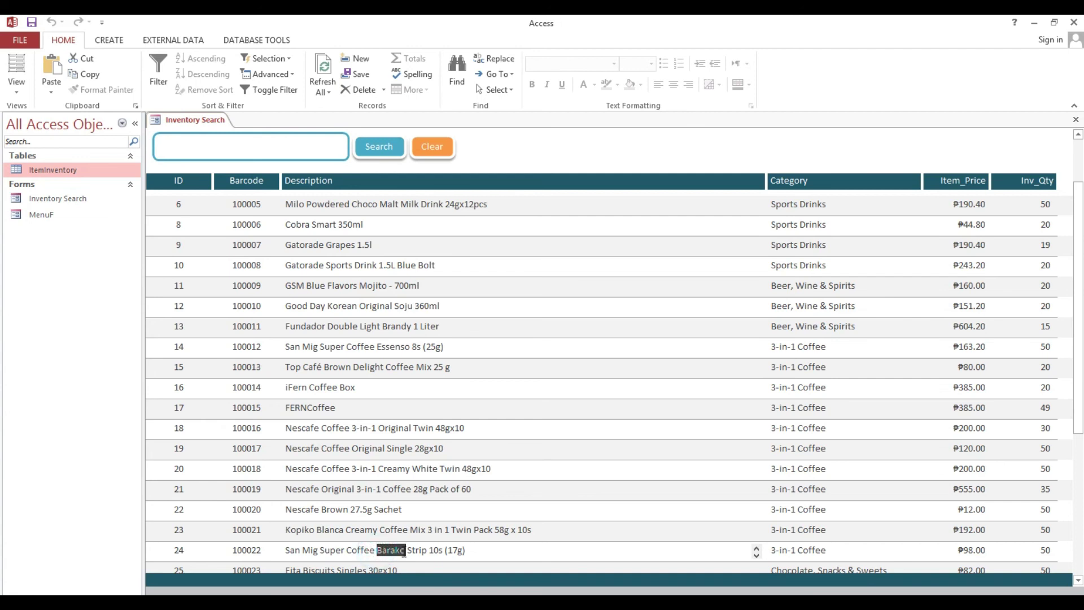
left_click(237, 145)
key("ctrl+v")
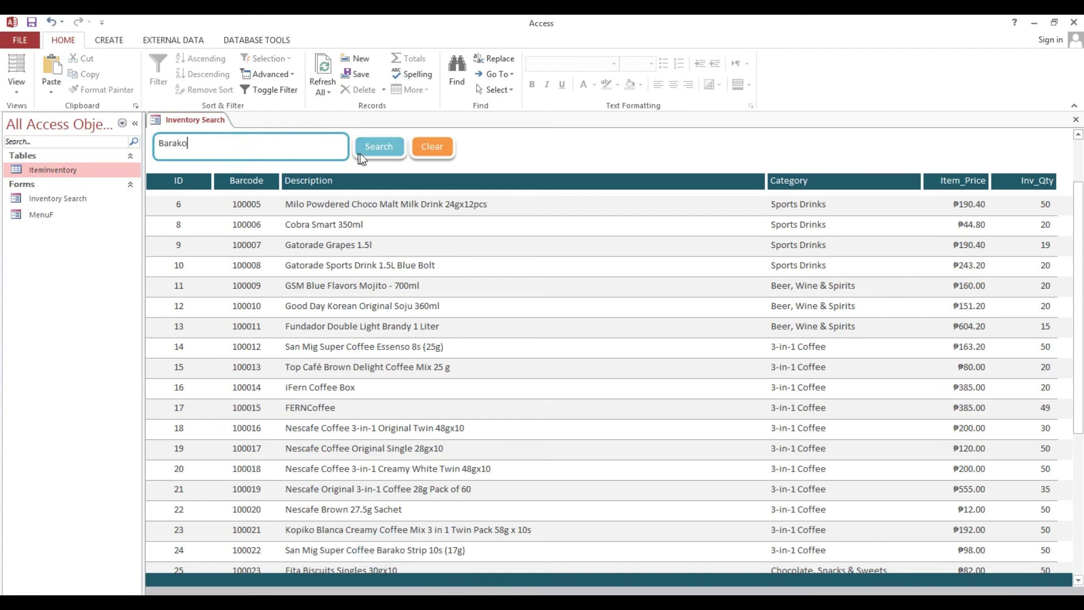
left_click(377, 150)
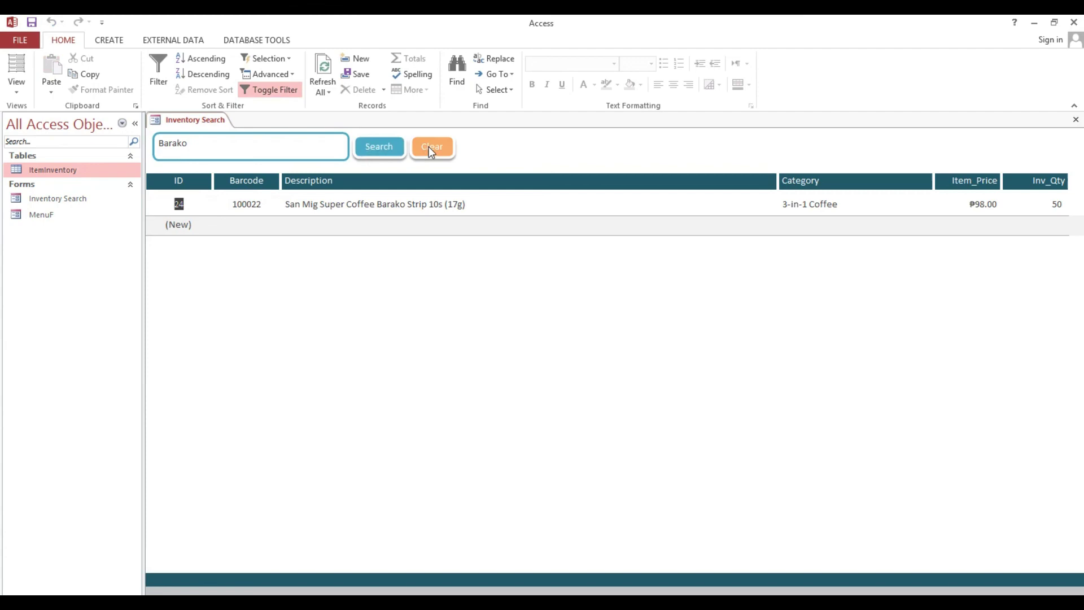
left_click(431, 148)
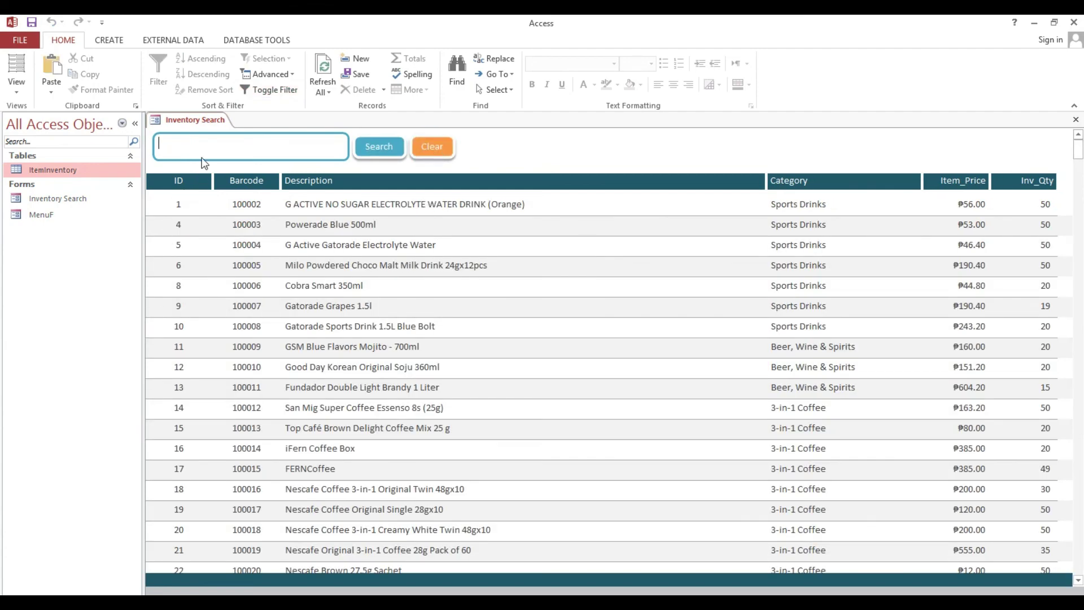
scroll(249, 243, "down", 3)
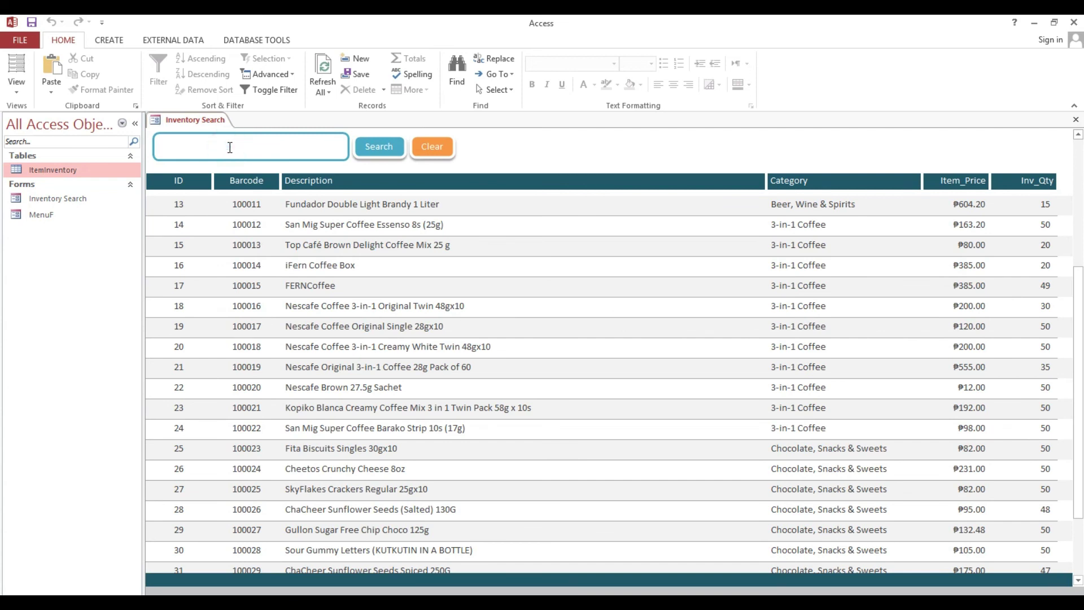
type("30")
left_click(370, 148)
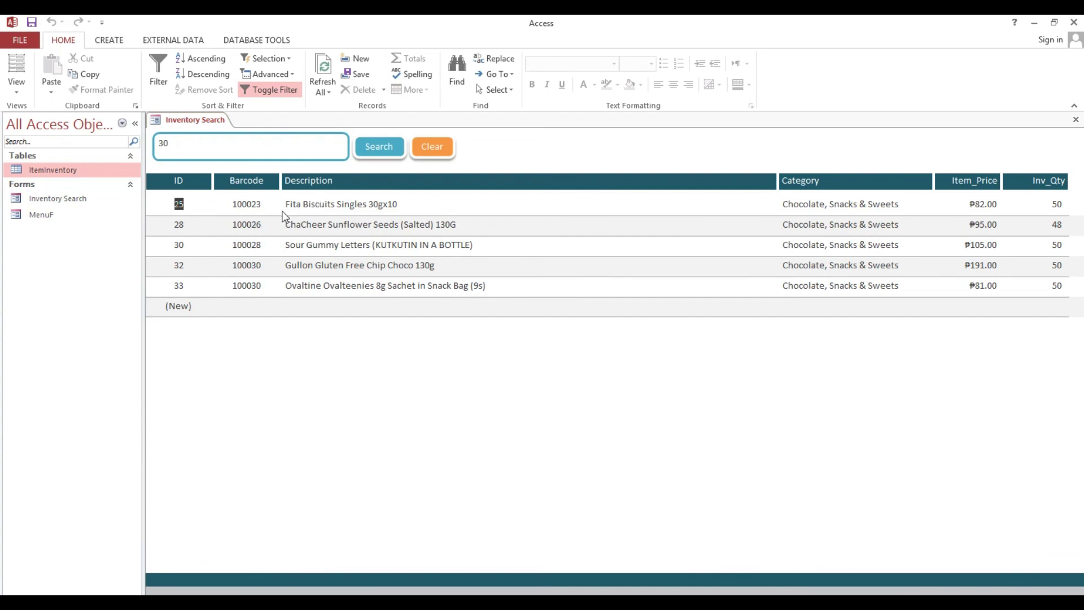
left_click(198, 147)
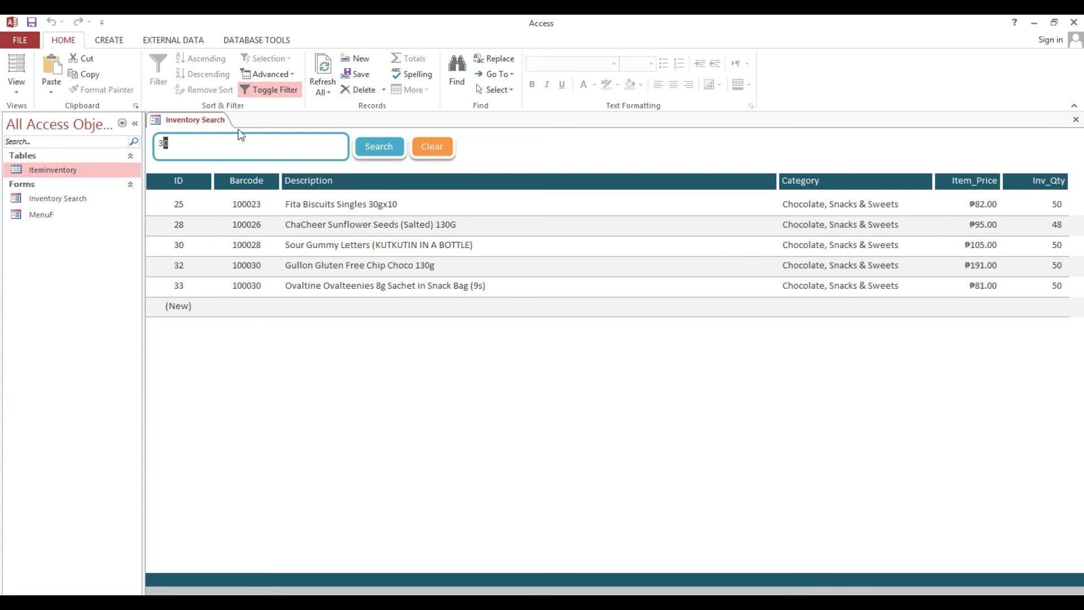
left_click(427, 146)
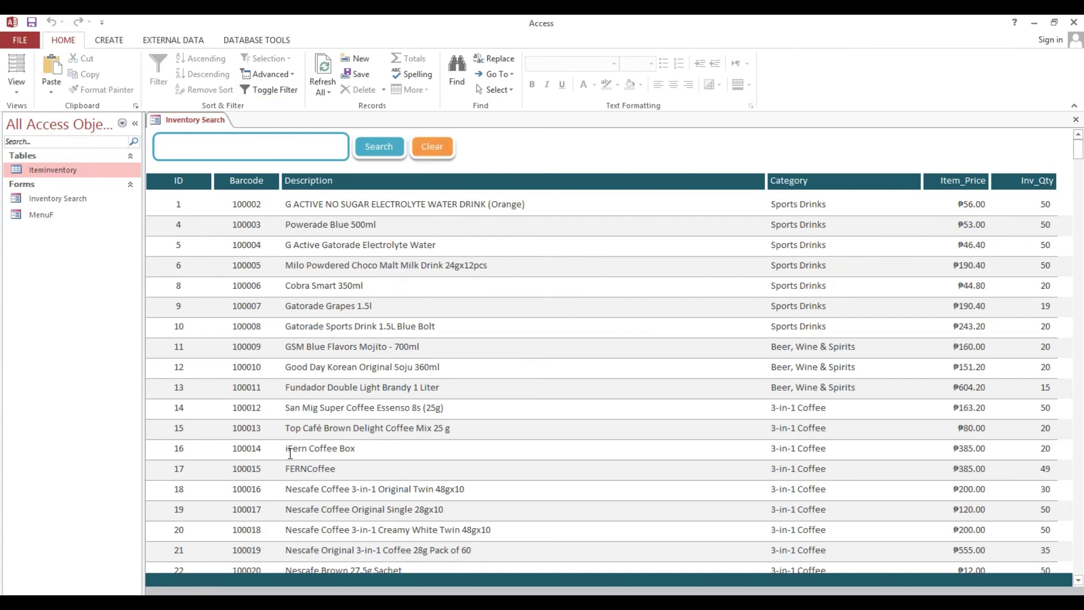
double_click(286, 449)
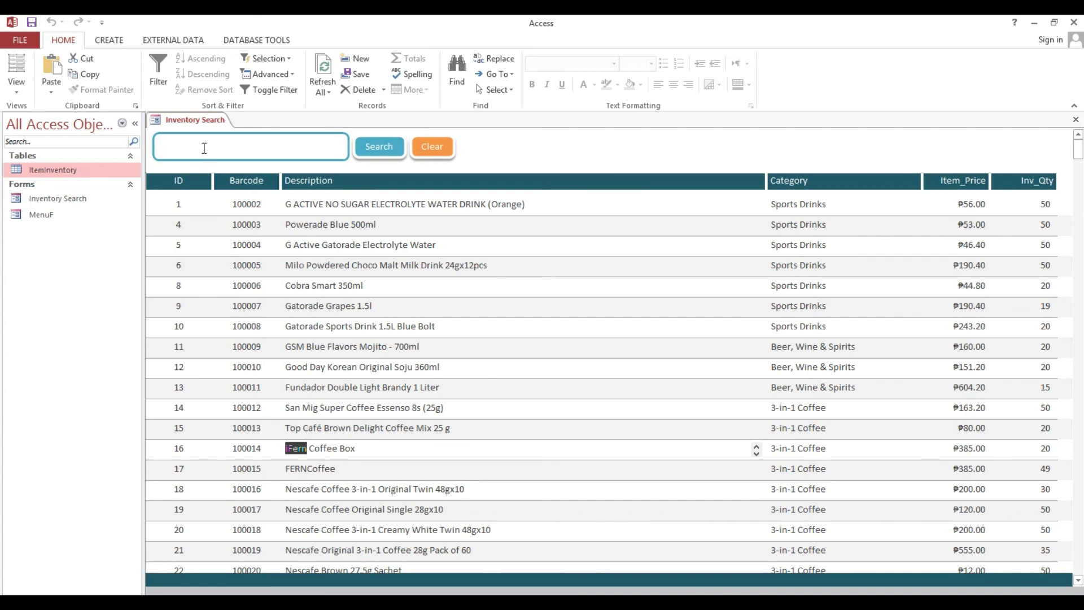
left_click(202, 144)
type("iFern")
left_click(388, 148)
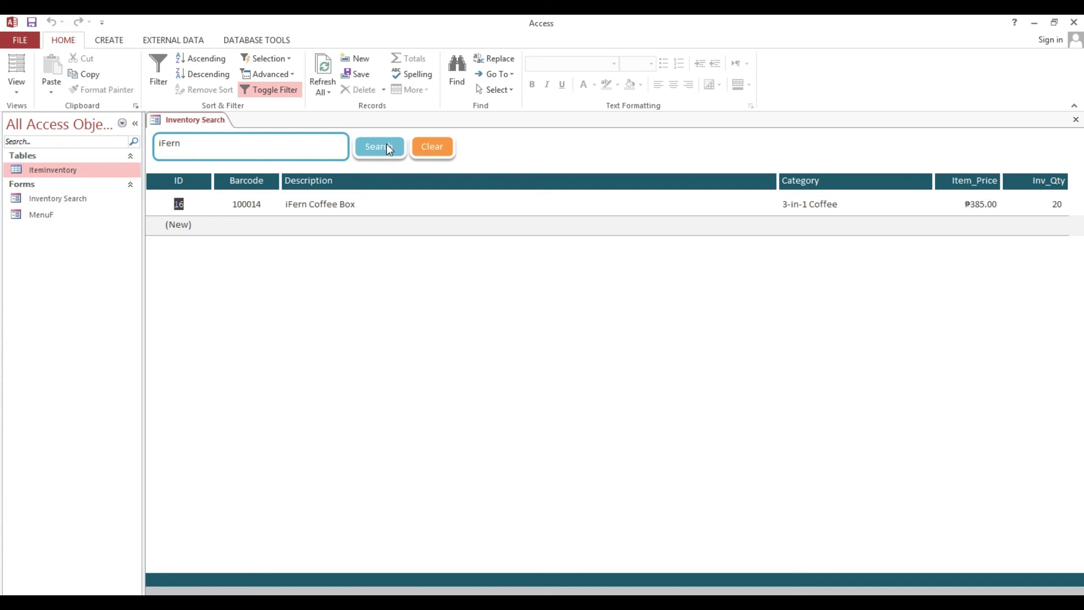
left_click(440, 148)
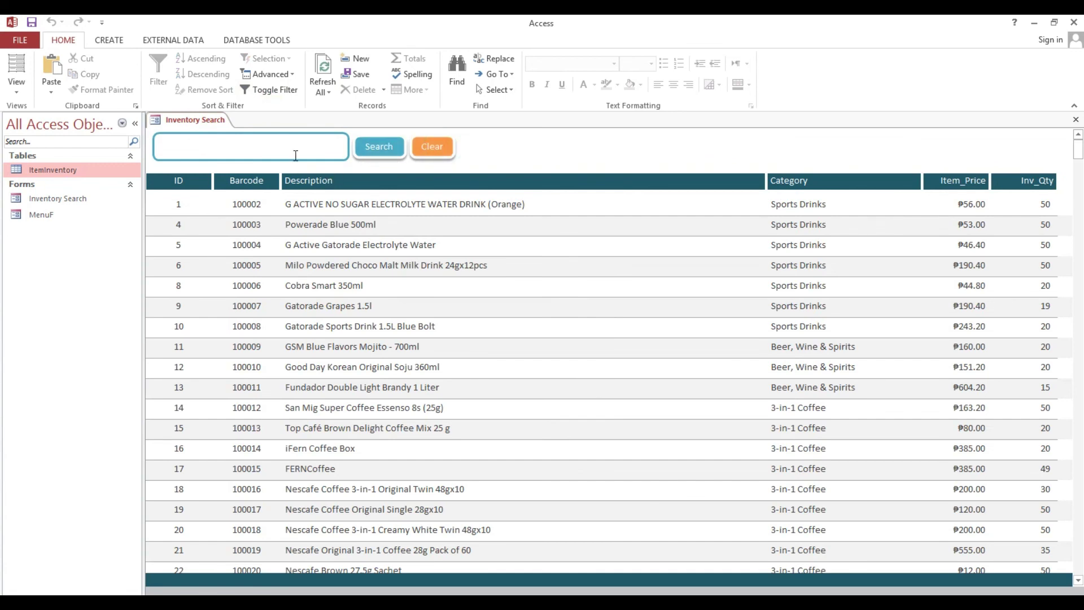
type("ifern")
left_click(396, 158)
left_click(434, 148)
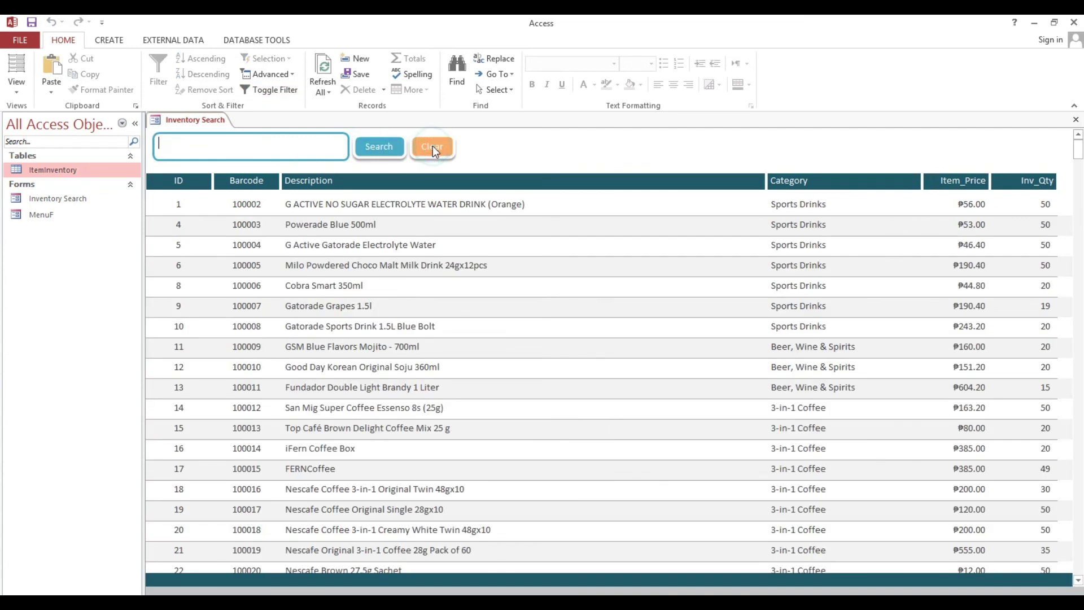